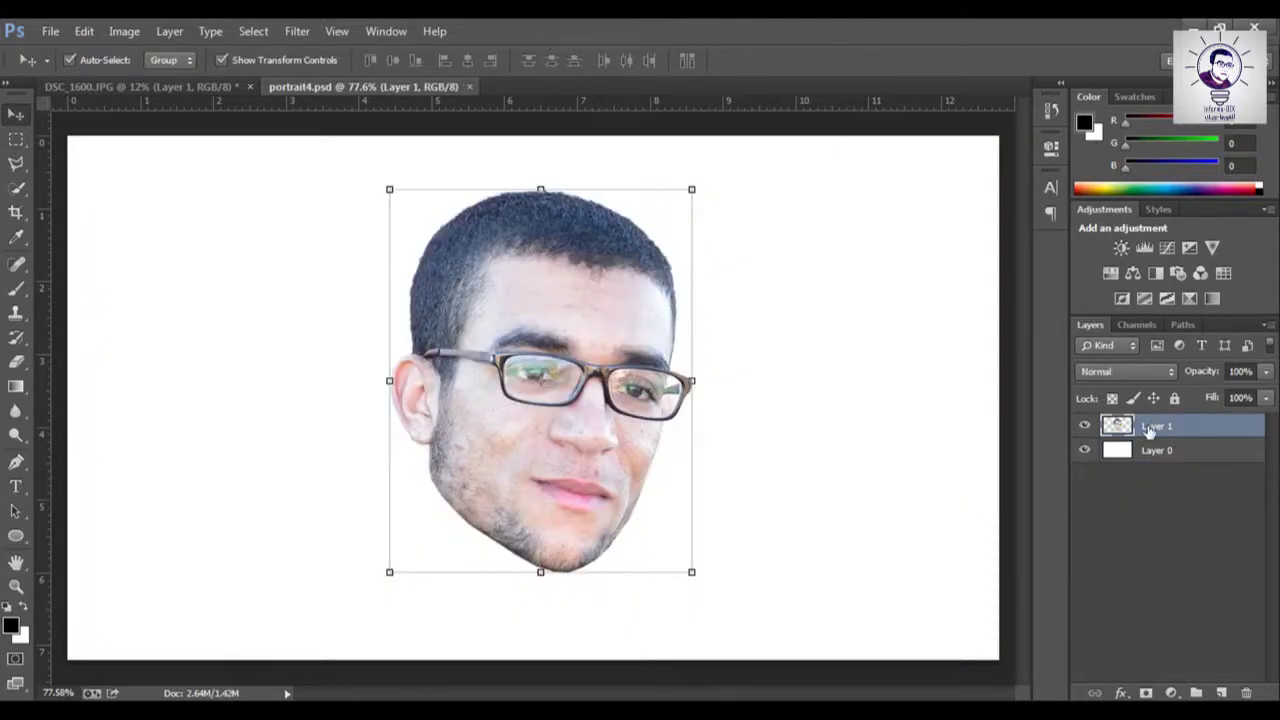
# Desaturate Layer 1 and add four horizontal guides, upper head to mouth, plus a vertical centre guide.
pyautogui.hotkey('ctrl', 'shift', 'u')
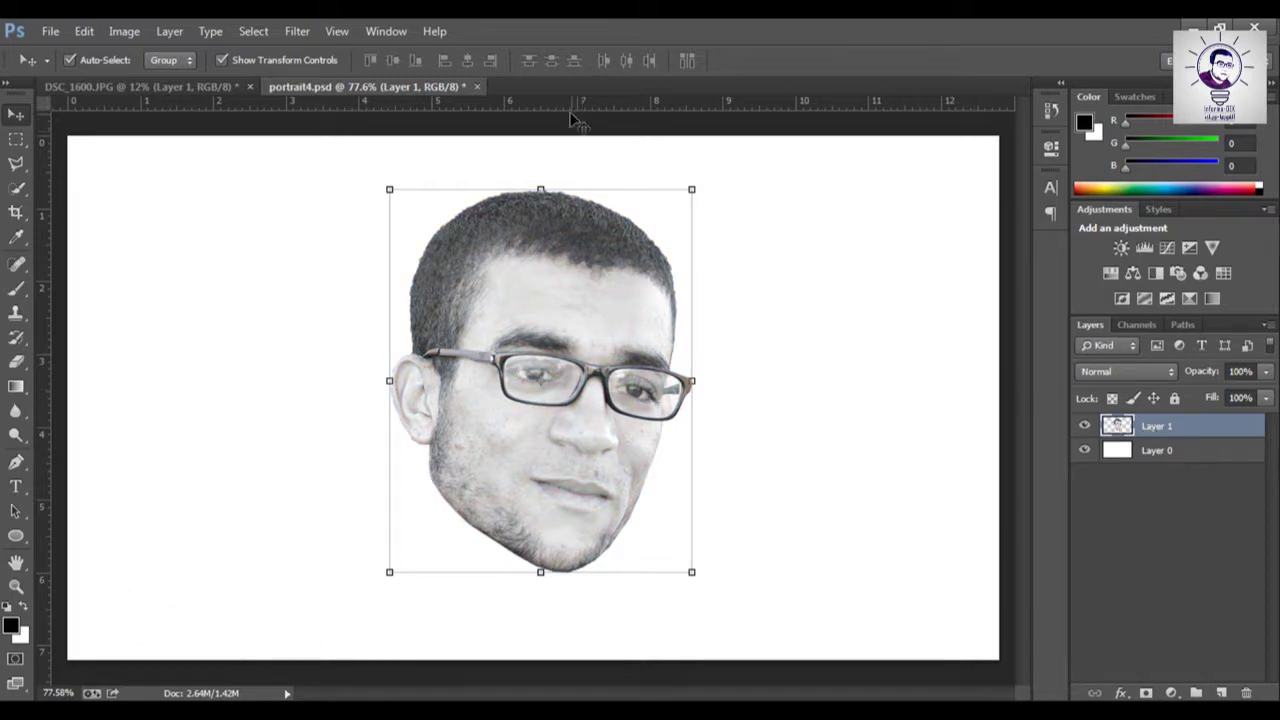
pyautogui.moveTo(561, 99); pyautogui.dragTo(575, 260)
pyautogui.moveTo(563, 100)
pyautogui.mouseDown()
pyautogui.moveTo(579, 367)
pyautogui.moveTo(586, 327)
pyautogui.moveTo(565, 435)
pyautogui.moveTo(566, 409)
pyautogui.mouseUp()
pyautogui.moveTo(455, 100)
pyautogui.mouseDown()
pyautogui.moveTo(537, 490)
pyautogui.moveTo(540, 480)
pyautogui.mouseUp()
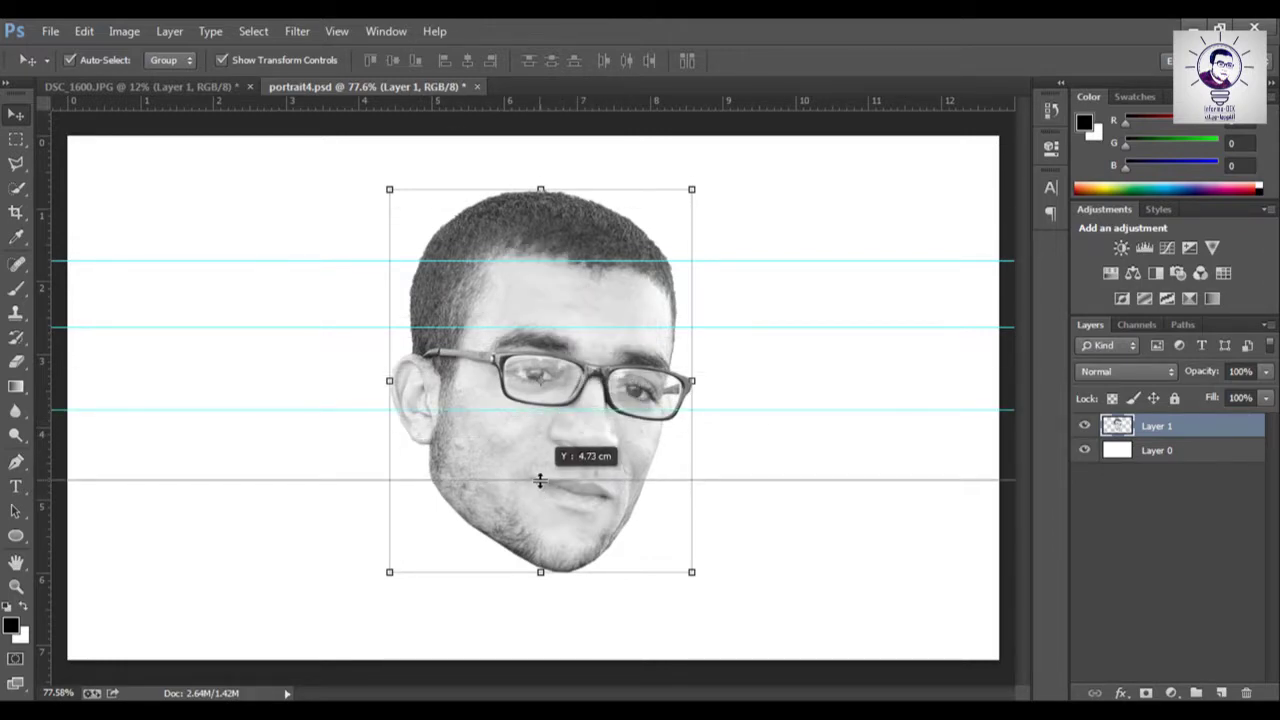
pyautogui.moveTo(540, 480); pyautogui.dragTo(542, 480)
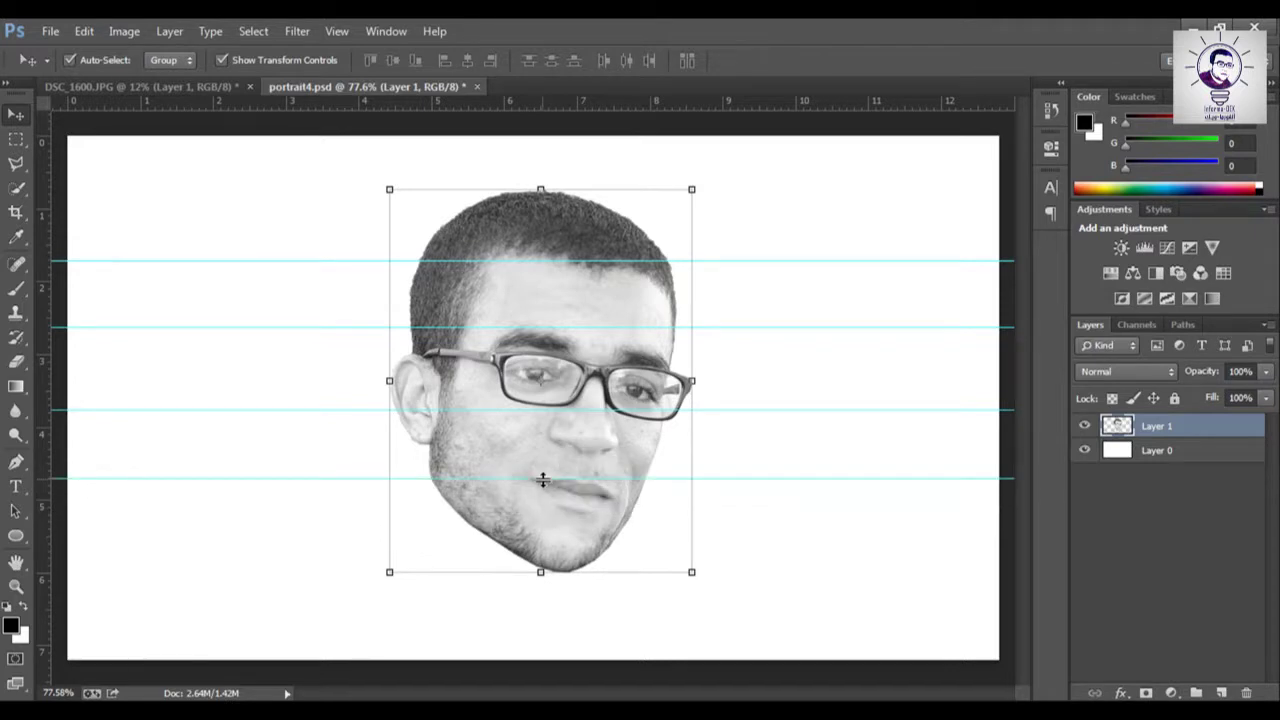
pyautogui.moveTo(45, 381)
pyautogui.mouseDown()
pyautogui.moveTo(575, 387)
pyautogui.moveTo(561, 380)
pyautogui.mouseUp()
# Draw a flat salmon-filled ellipse across the top guide.
pyautogui.click(16, 535)
pyautogui.click(169, 61)
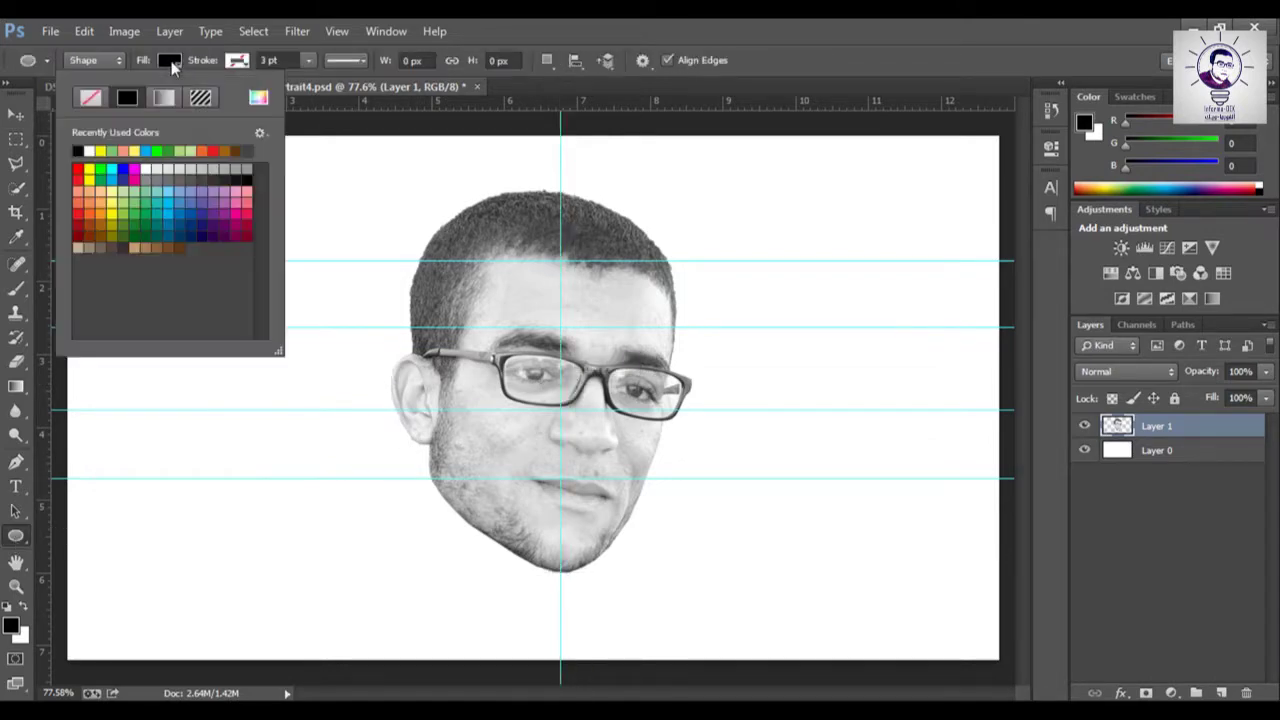
pyautogui.click(132, 147)
pyautogui.click(478, 242)
pyautogui.moveTo(443, 229); pyautogui.dragTo(660, 248)
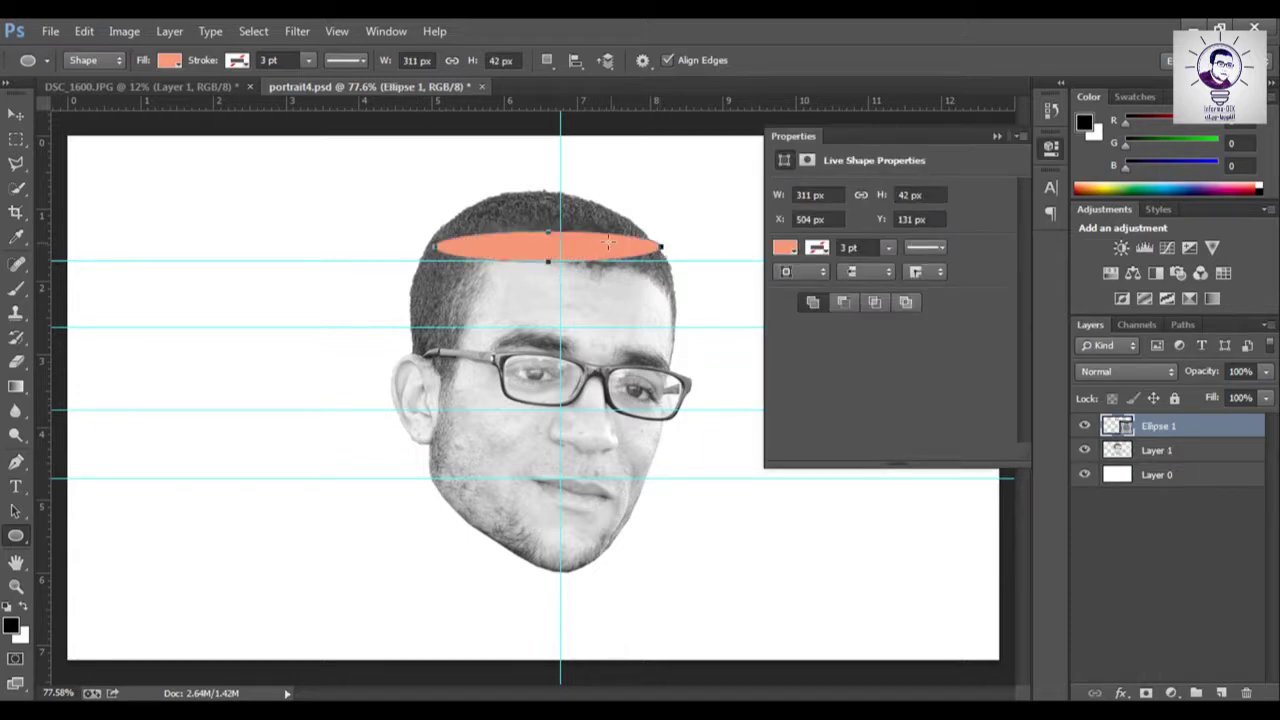
# Duplicate the ellipse onto the lower guides, zoom to 100%, and narrow the bottom copy.
pyautogui.click(994, 137)
pyautogui.press('v')
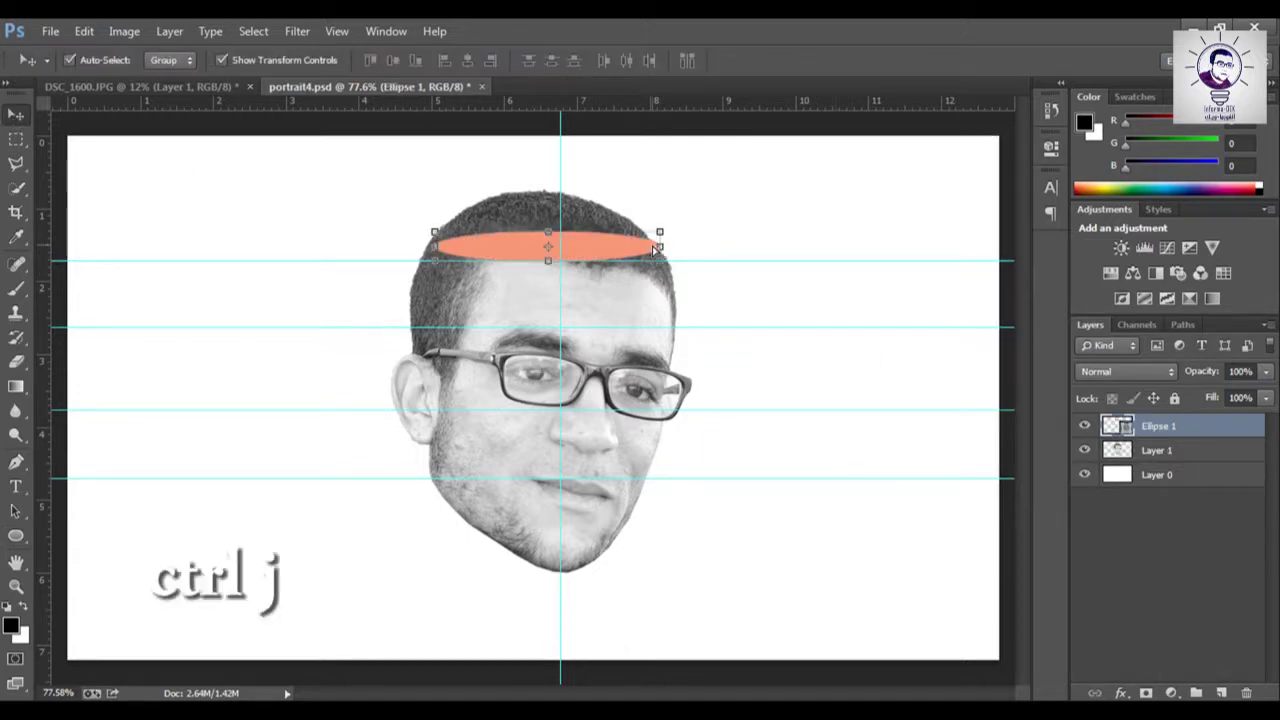
pyautogui.hotkey('ctrl', 'j')
pyautogui.moveTo(602, 244); pyautogui.dragTo(605, 495)
pyautogui.hotkey('ctrl', 'j')
pyautogui.hotkey('ctrl', 'j')
pyautogui.hotkey('ctrl', '+')
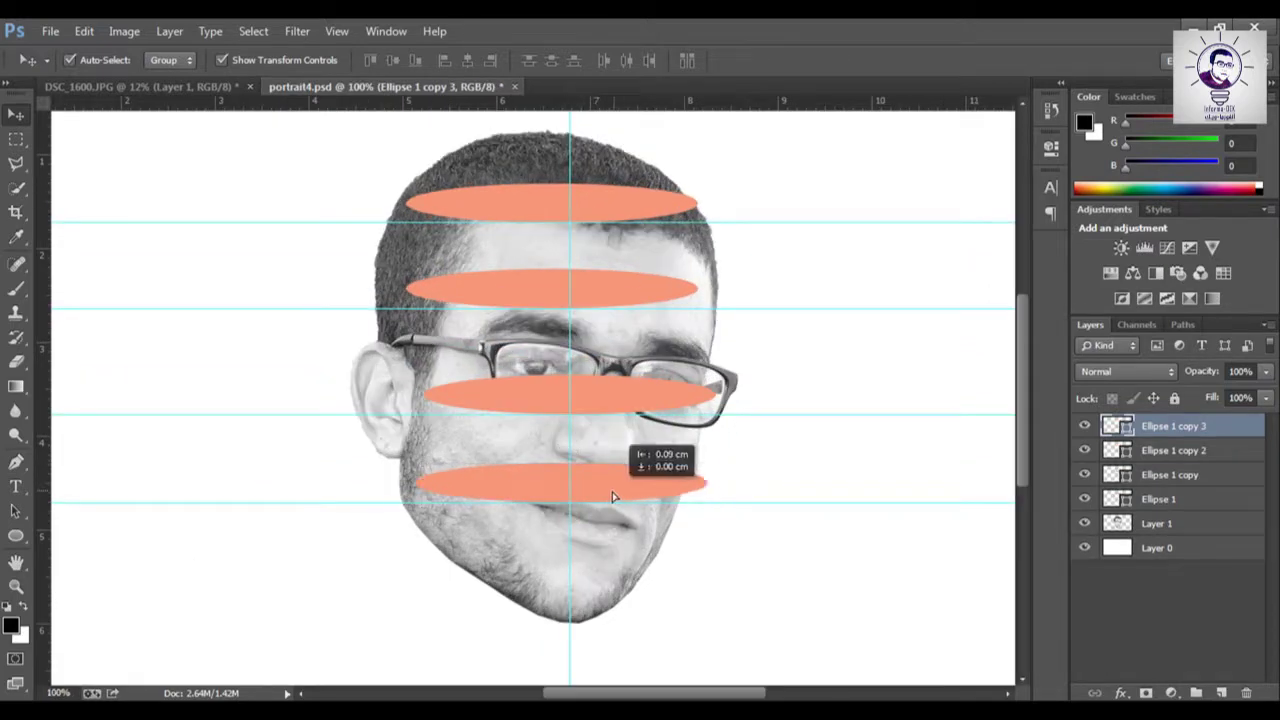
pyautogui.moveTo(396, 483); pyautogui.dragTo(398, 484)
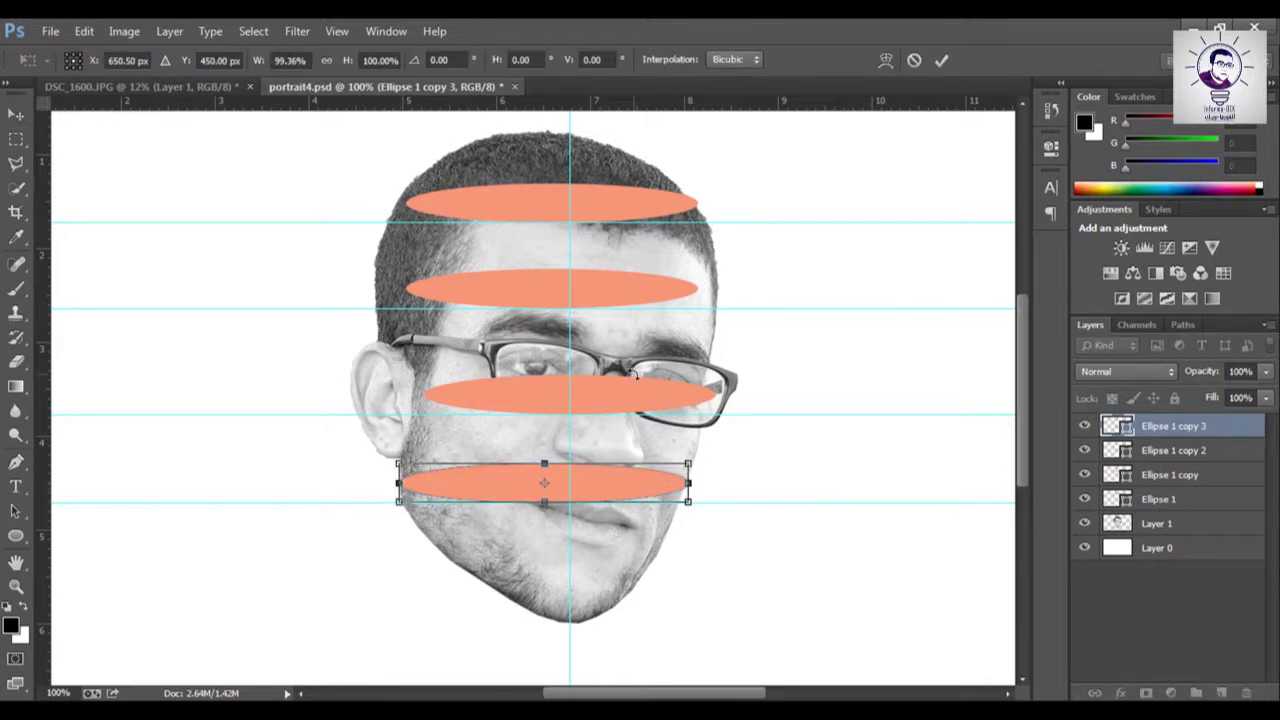
# Confirm the bottom ellipse's width and stretch the third ellipse to the head width.
pyautogui.press('Return')
pyautogui.click(615, 400)
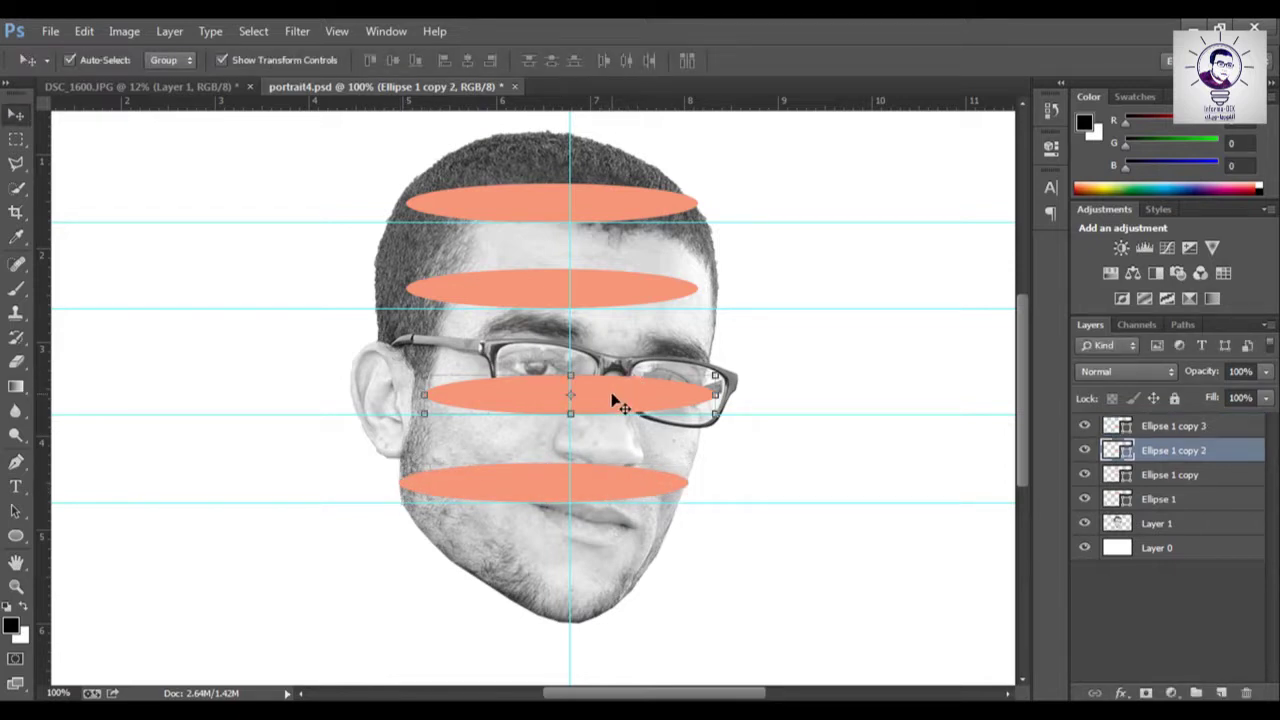
pyautogui.moveTo(716, 395); pyautogui.dragTo(728, 395)
pyautogui.moveTo(424, 395); pyautogui.dragTo(348, 395)
pyautogui.press('Return')
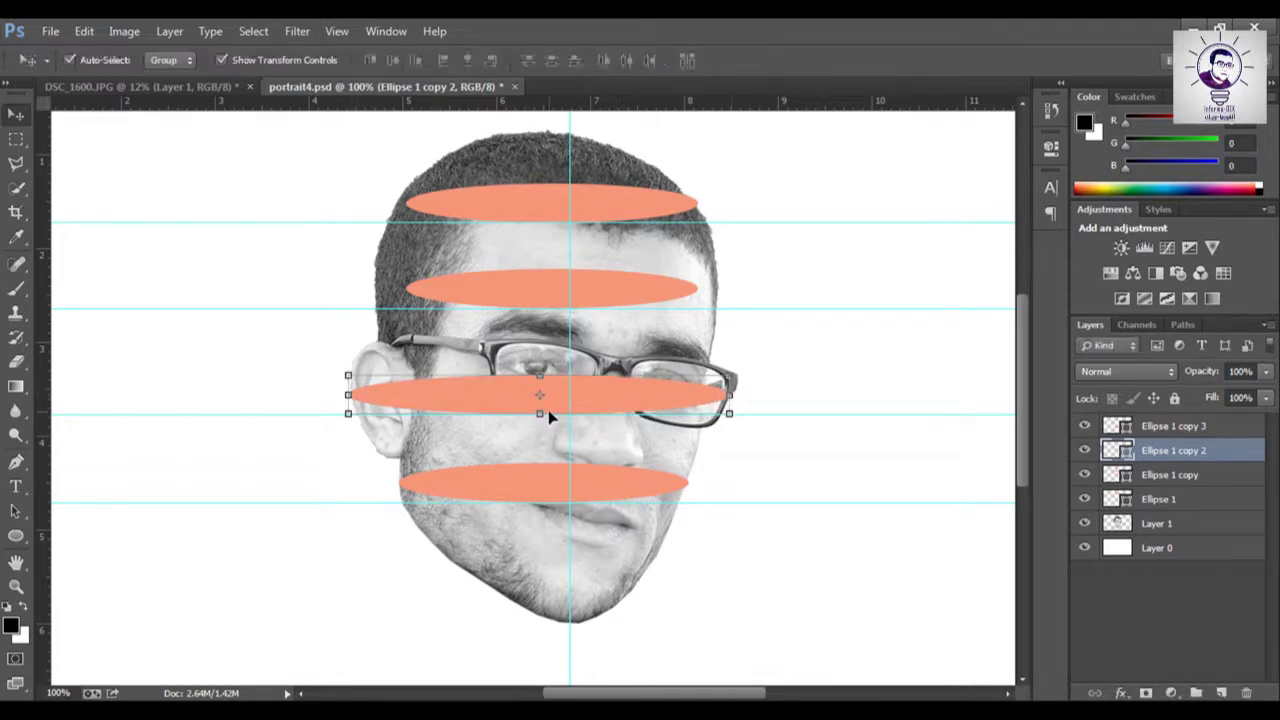
# Widen the second ellipse on both sides to match the head width.
pyautogui.click(544, 291)
pyautogui.click(524, 397)
pyautogui.click(540, 292)
pyautogui.moveTo(409, 287); pyautogui.dragTo(373, 288)
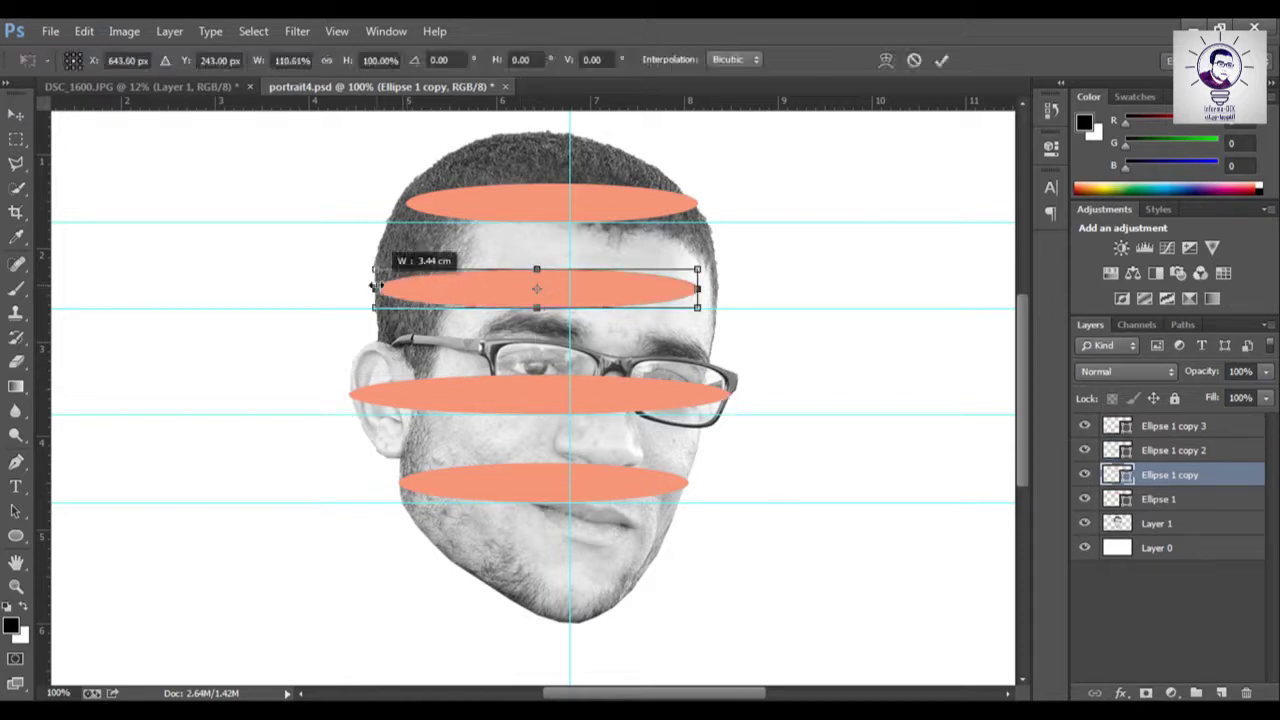
pyautogui.moveTo(697, 288); pyautogui.dragTo(718, 288)
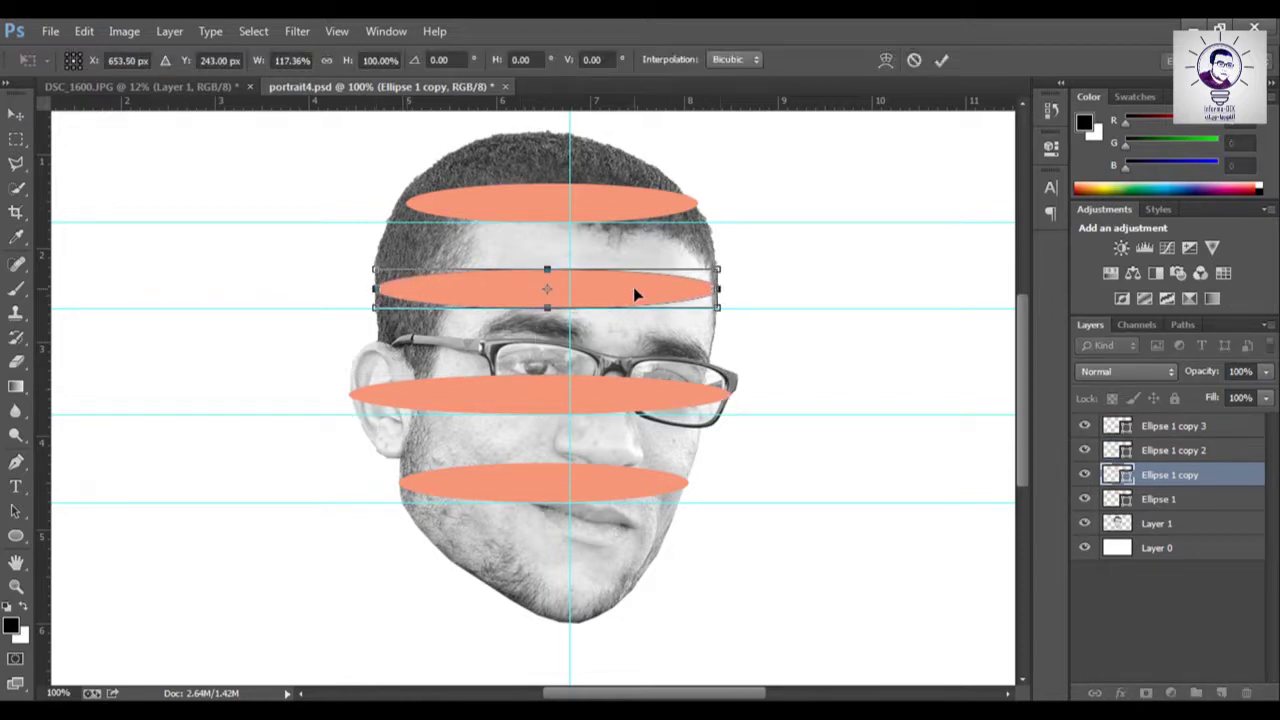
pyautogui.press('Return')
# Widen the top ellipse slightly and nudge it into alignment.
pyautogui.click(603, 200)
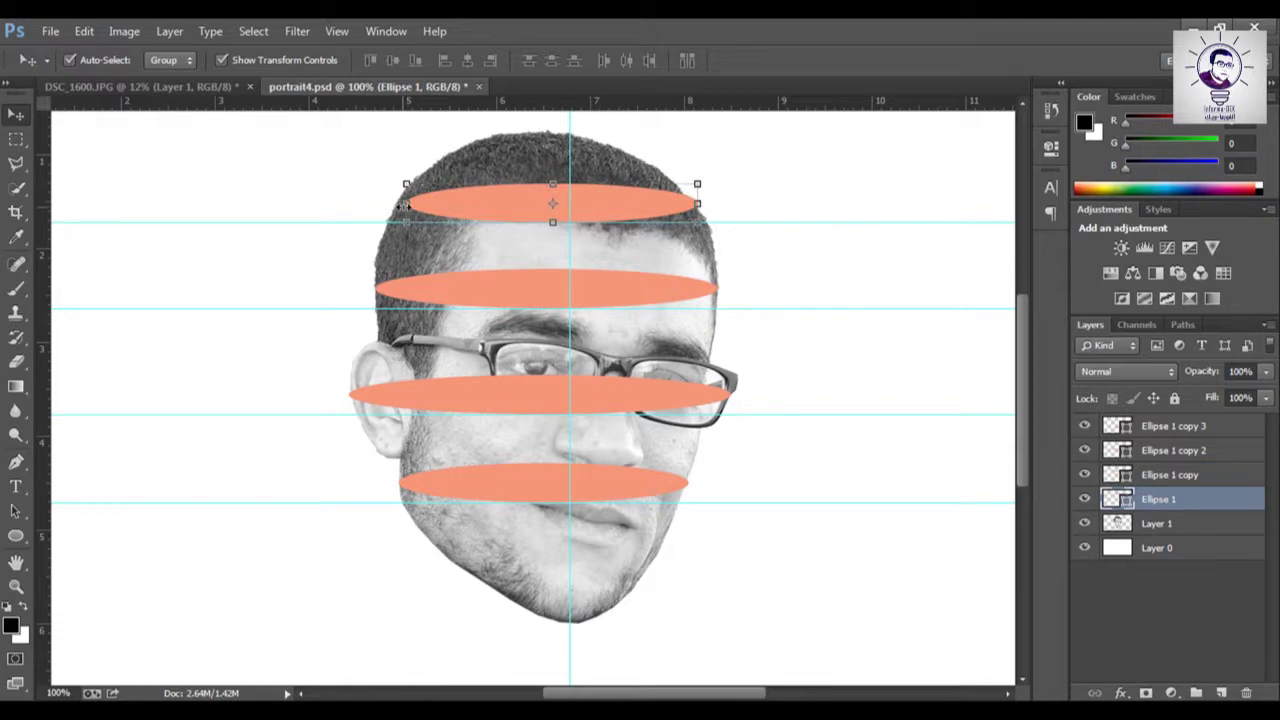
pyautogui.moveTo(403, 205); pyautogui.dragTo(399, 204)
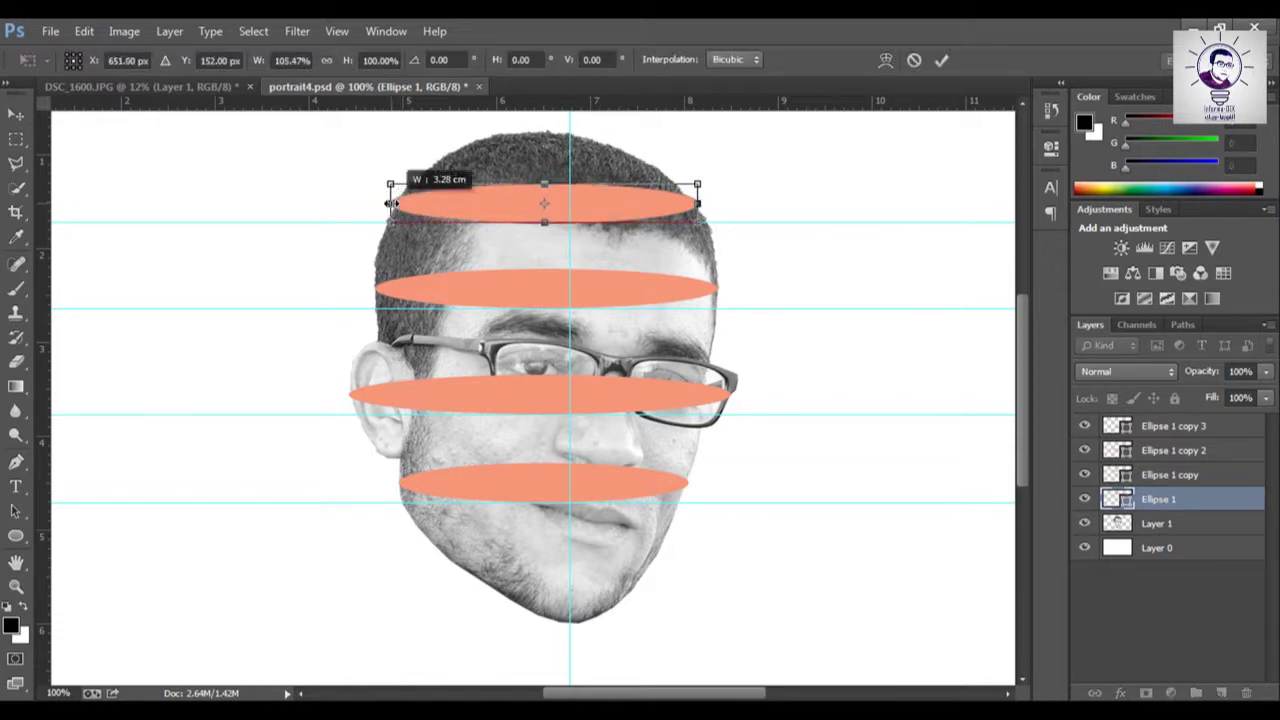
pyautogui.press('Left')
pyautogui.press('Left')
pyautogui.press('Up')
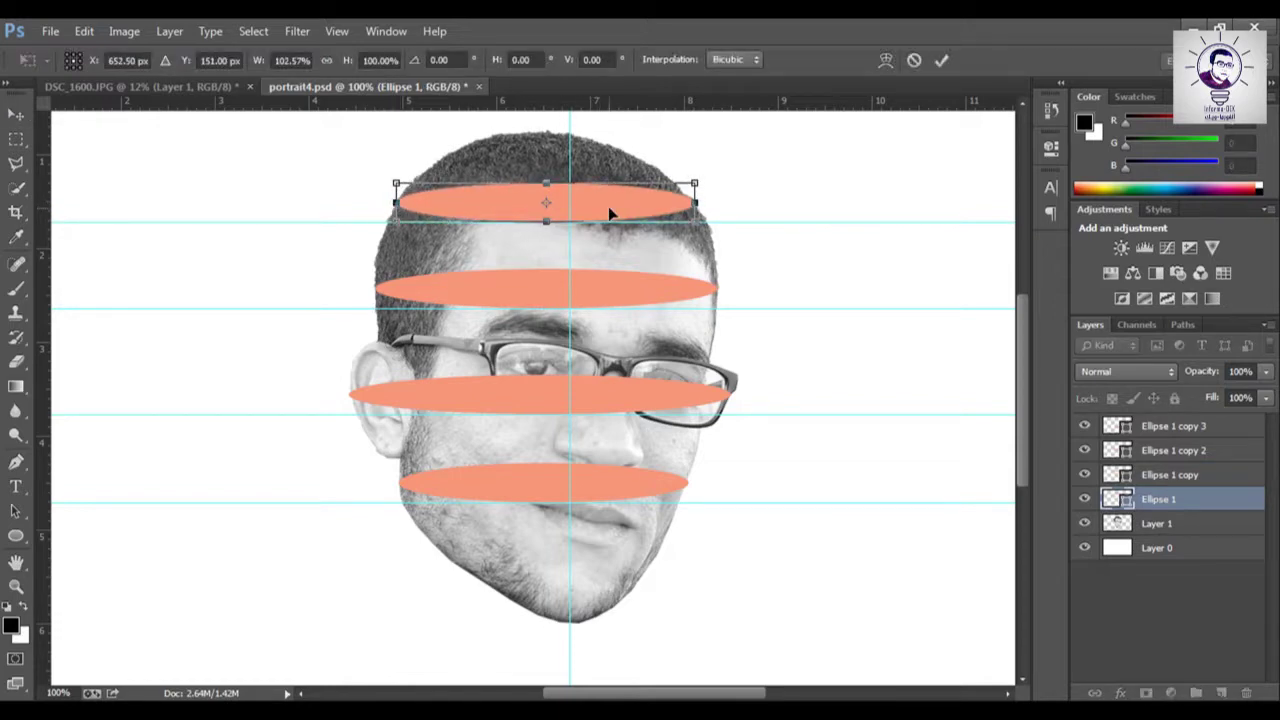
pyautogui.press('Return')
pyautogui.click(742, 179)
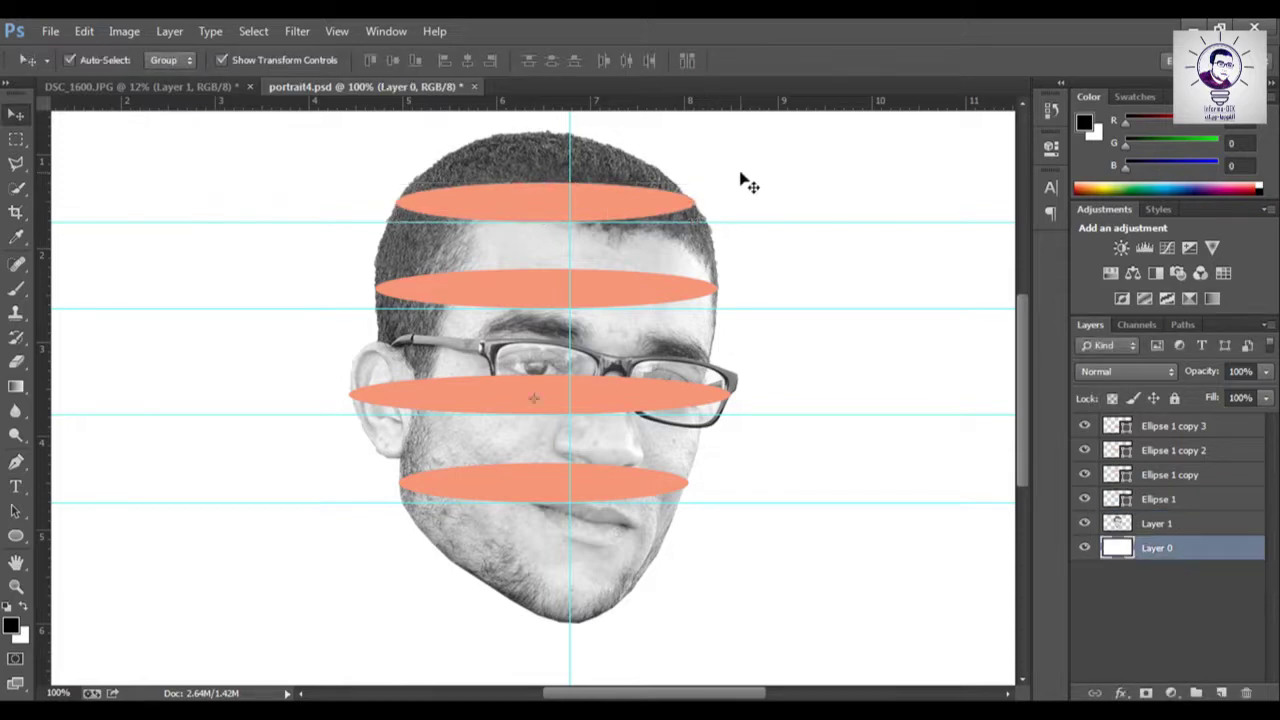
# Duplicate the four ellipse layers as Ellipse 1 copy 4–7, hiding the originals, and fit the view.
pyautogui.click(1228, 426)
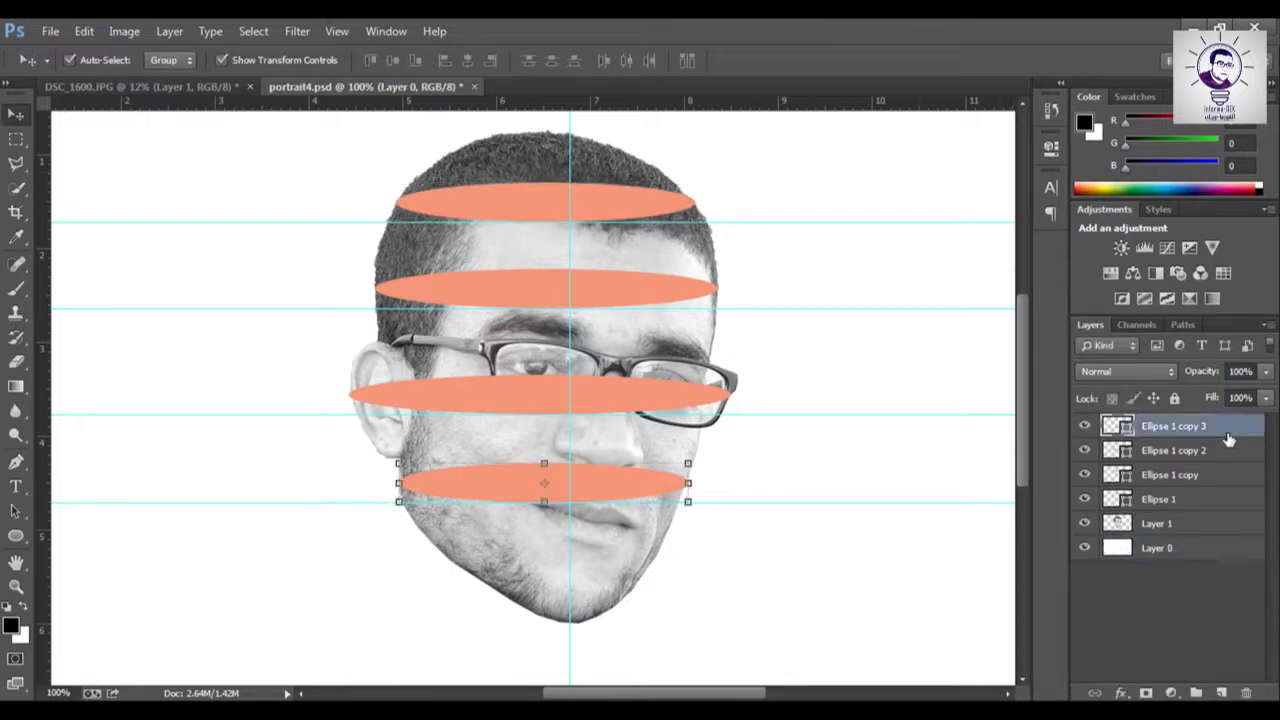
pyautogui.keyDown('shift'); pyautogui.click(1228, 498); pyautogui.keyUp('shift')
pyautogui.moveTo(1210, 500); pyautogui.dragTo(1208, 514)
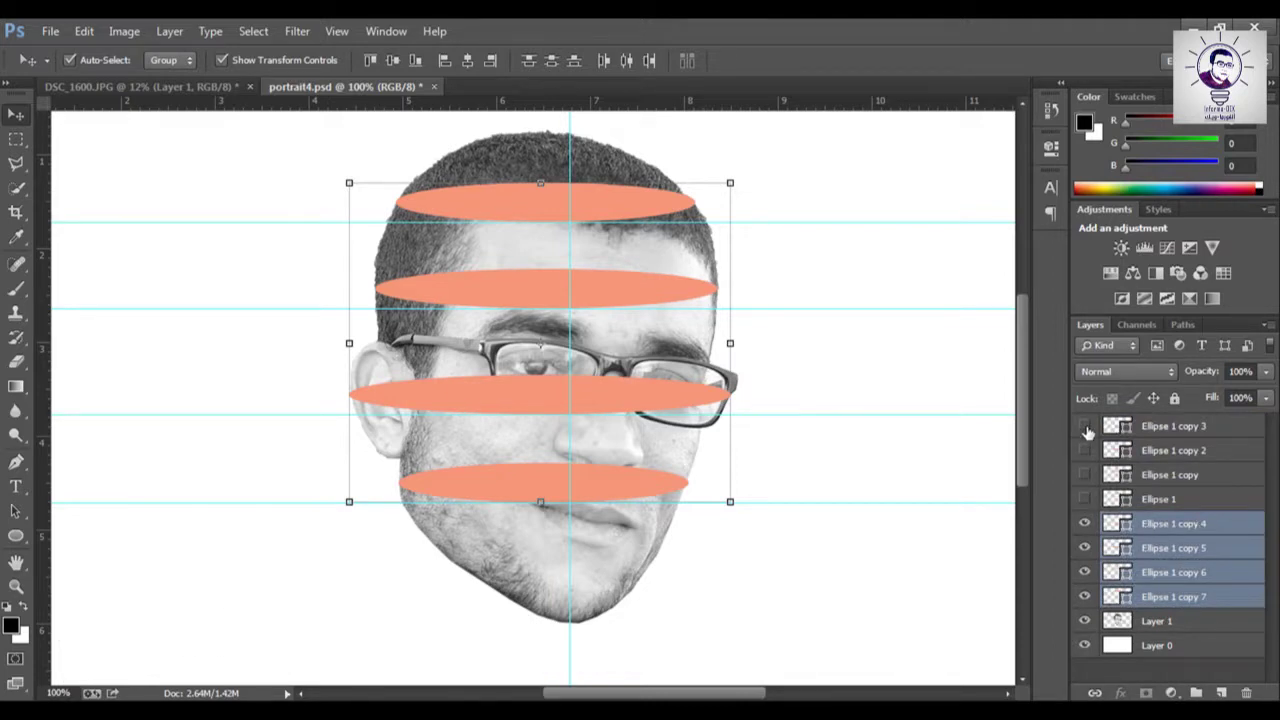
pyautogui.hotkey('ctrl', '0')
pyautogui.click(1105, 526)
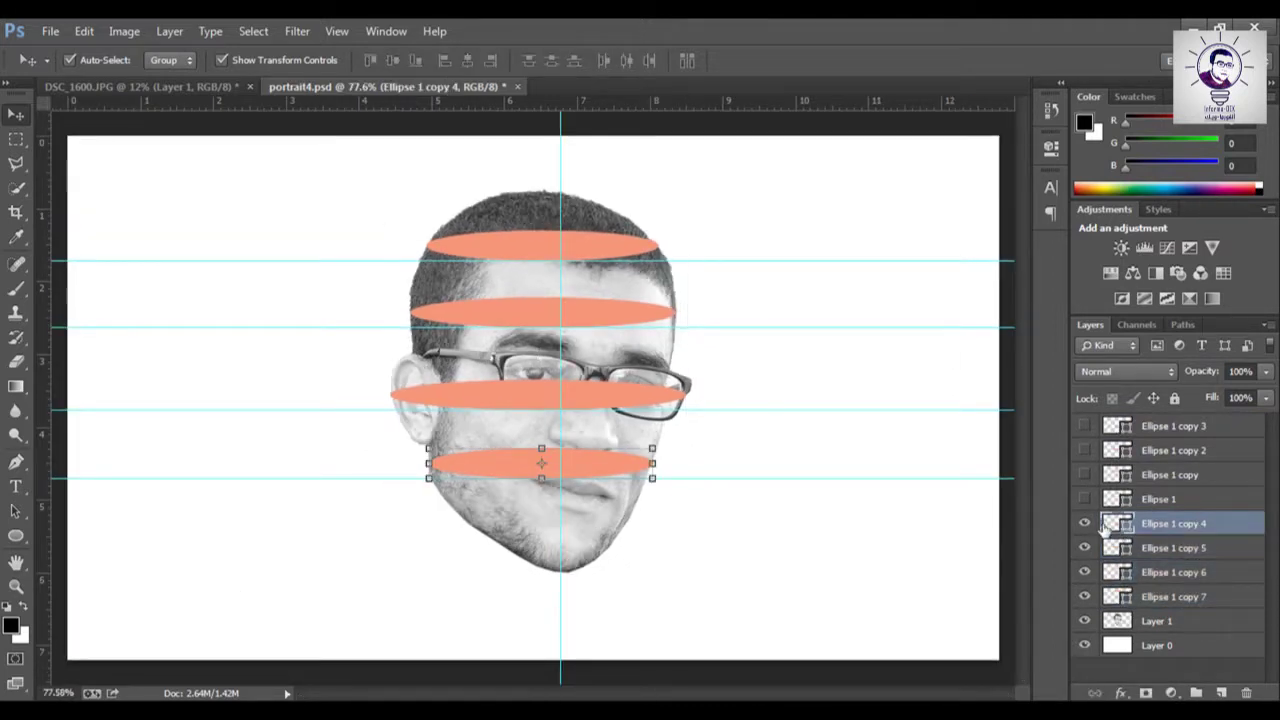
pyautogui.click(1117, 594)
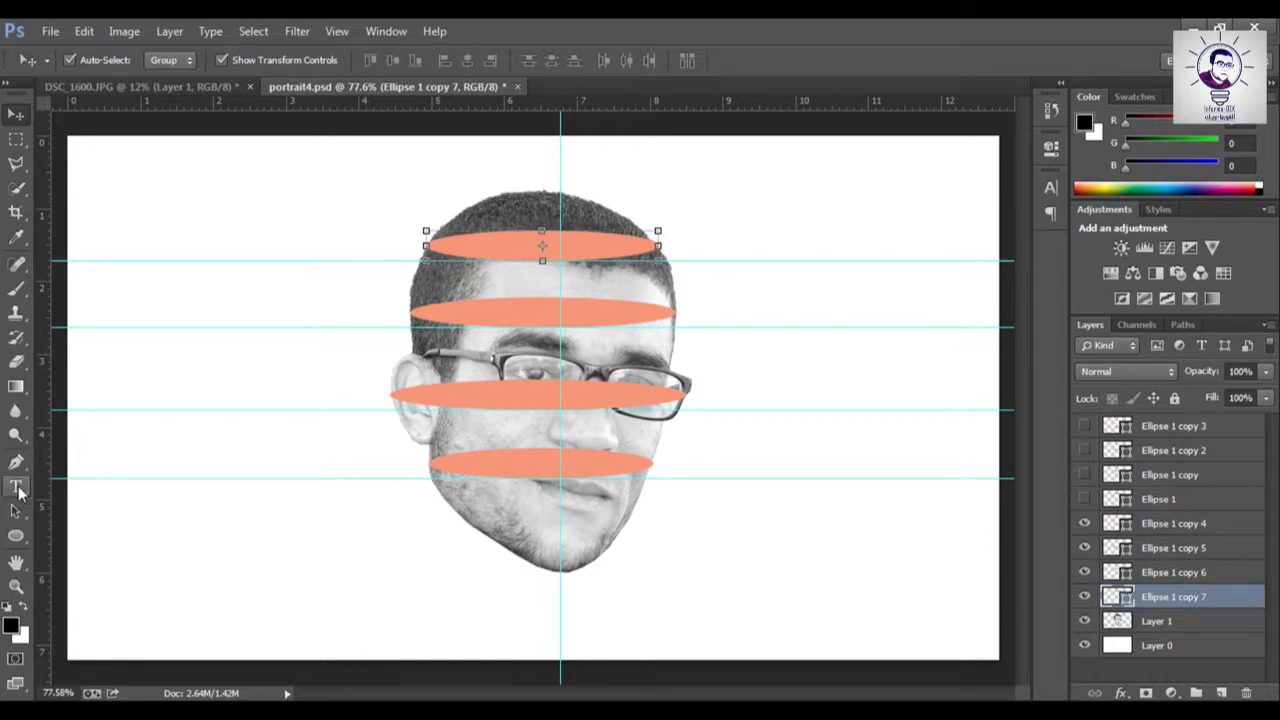
pyautogui.click(17, 468)
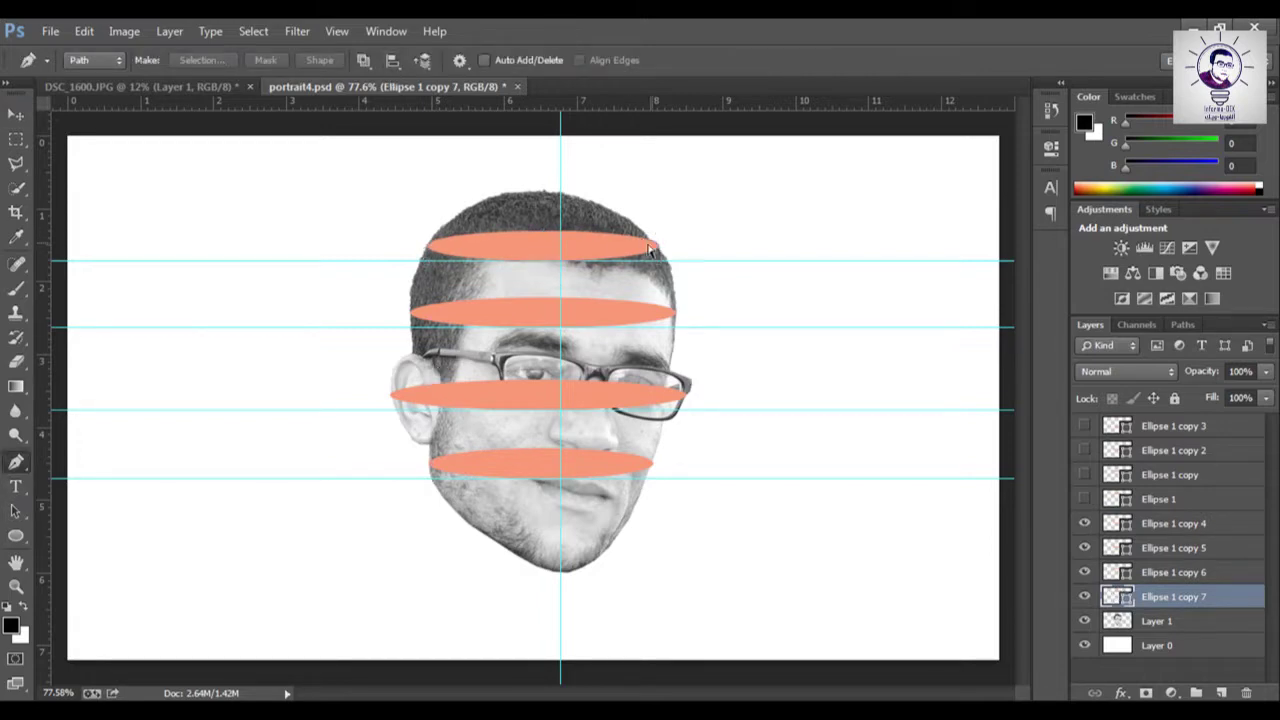
# Reshape the top ellipse copy into a dome over the skull.
pyautogui.keyDown('ctrl'); pyautogui.click(545, 237); pyautogui.keyUp('ctrl')
pyautogui.moveTo(541, 237); pyautogui.dragTo(541, 170)
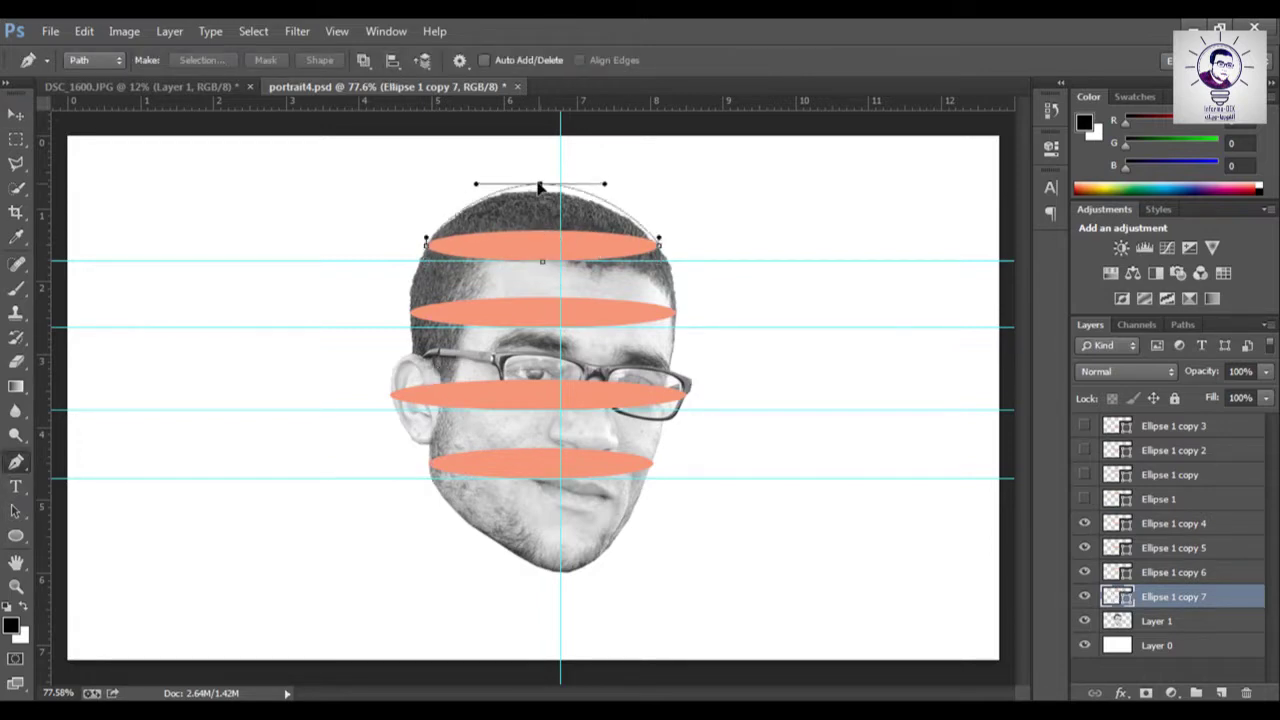
pyautogui.moveTo(426, 243); pyautogui.dragTo(412, 215)
pyautogui.moveTo(660, 242); pyautogui.dragTo(669, 215)
# Cut the area under the dome from Layer 1, paste it in place, and delete the shape.
pyautogui.keyDown('ctrl'); pyautogui.click(1117, 597); pyautogui.keyUp('ctrl')
pyautogui.click(1120, 621)
pyautogui.hotkey('ctrl', 'x')
pyautogui.hotkey('ctrl', 'shift', 'v')
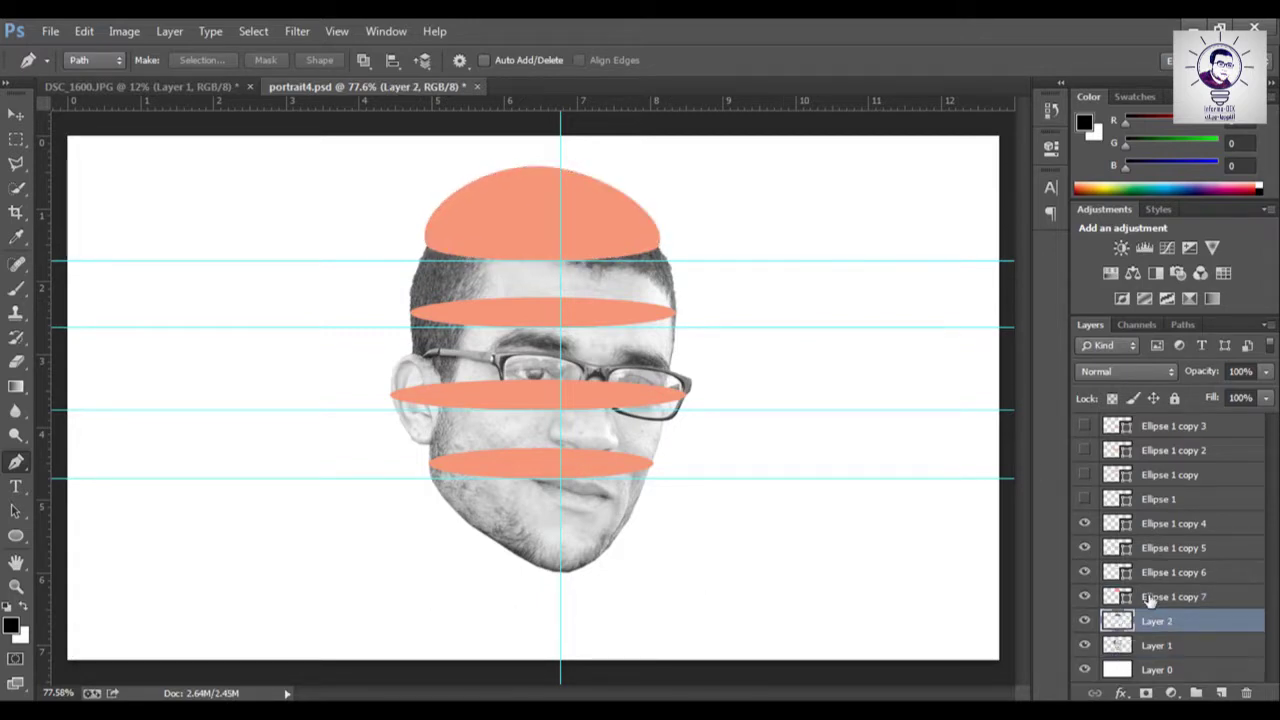
pyautogui.click(1150, 597)
pyautogui.press('Delete')
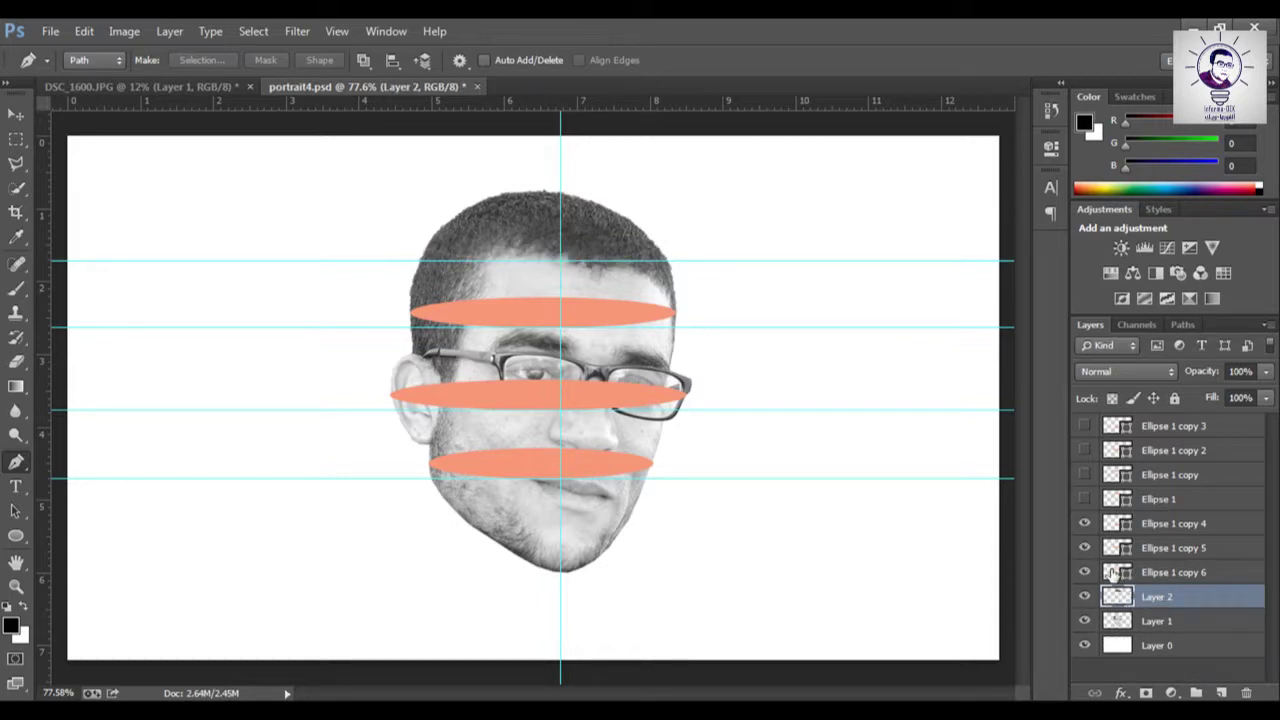
# Reshape Ellipse 1 copy 6 into a larger dome over the head.
pyautogui.click(1112, 571)
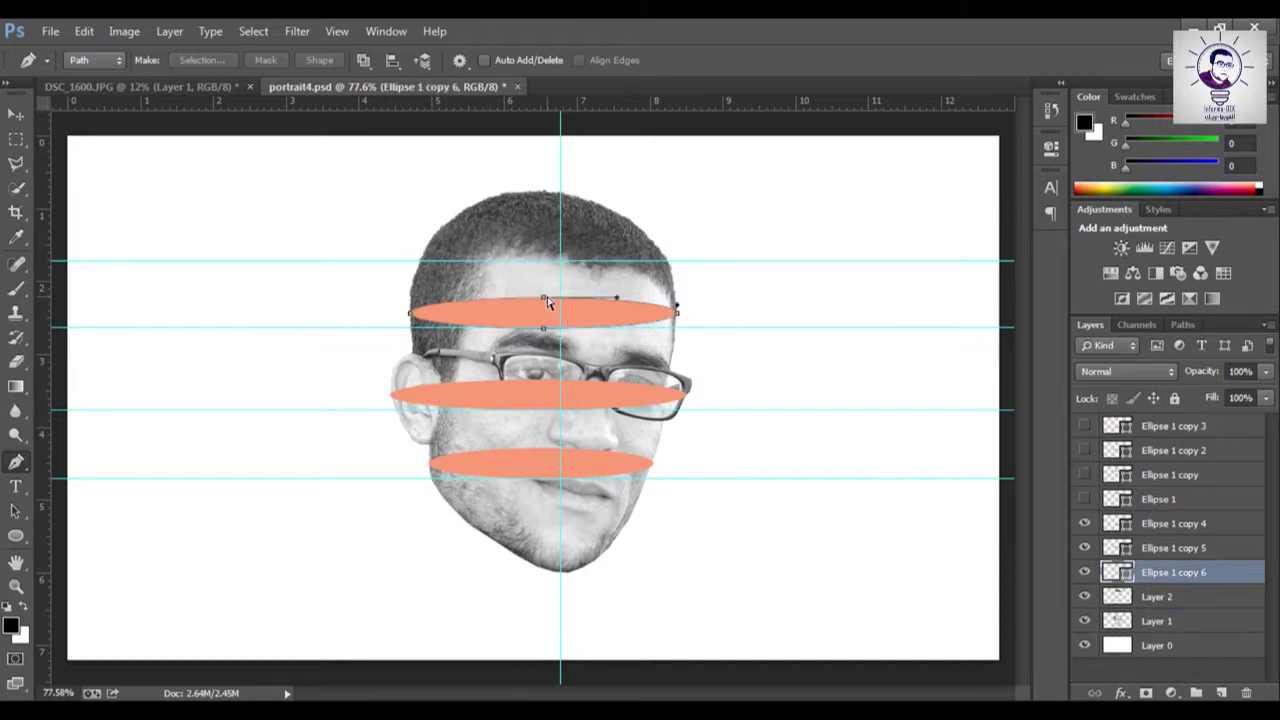
pyautogui.moveTo(545, 300); pyautogui.dragTo(532, 160)
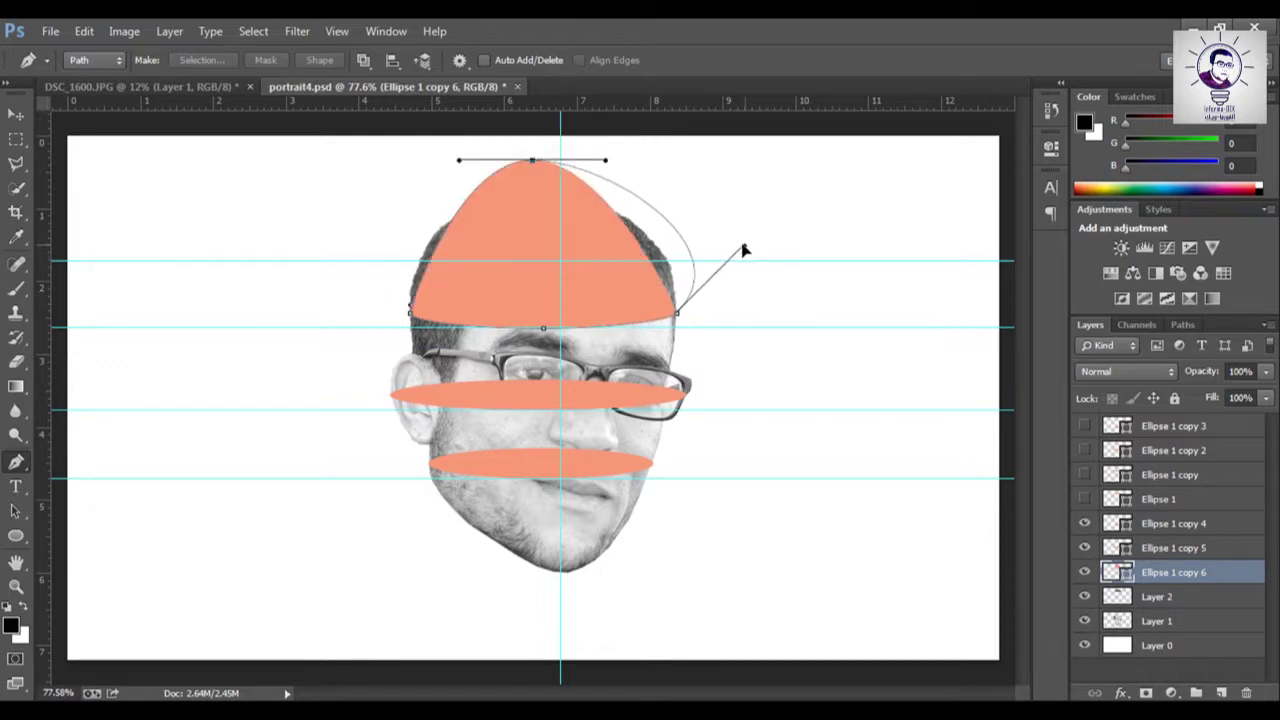
pyautogui.moveTo(677, 311); pyautogui.dragTo(738, 245)
pyautogui.moveTo(413, 305); pyautogui.dragTo(306, 248)
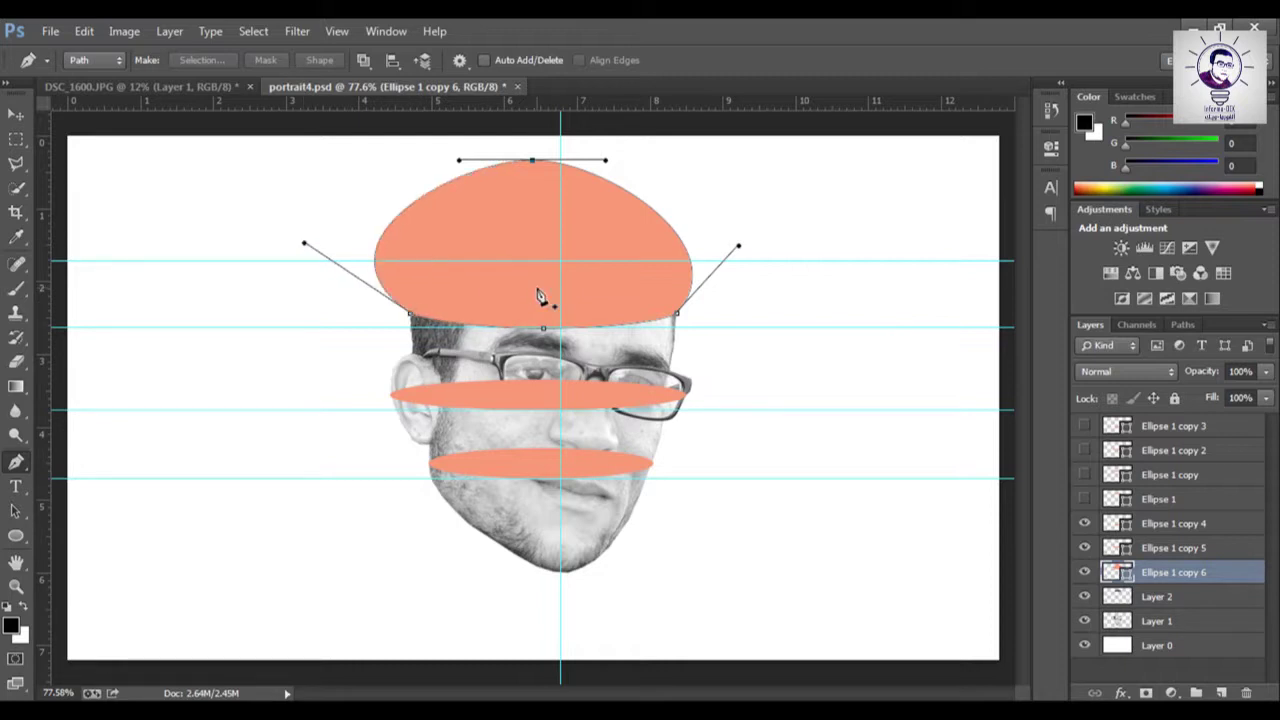
# Paste the portrait area under that dome onto its own layer and delete the dome shape.
pyautogui.keyDown('ctrl'); pyautogui.click(1117, 572); pyautogui.keyUp('ctrl')
pyautogui.click(1121, 621)
pyautogui.hotkey('ctrl', 'shift', 'v')
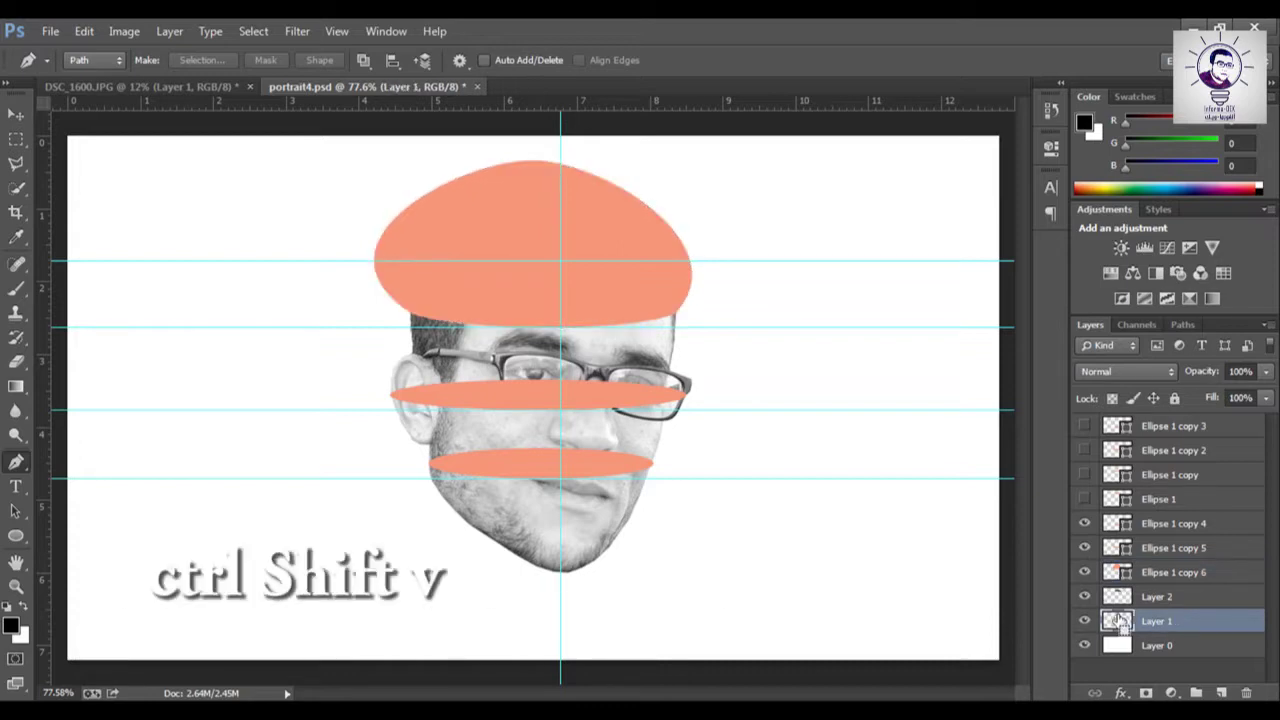
pyautogui.click(1128, 575)
pyautogui.press('Delete')
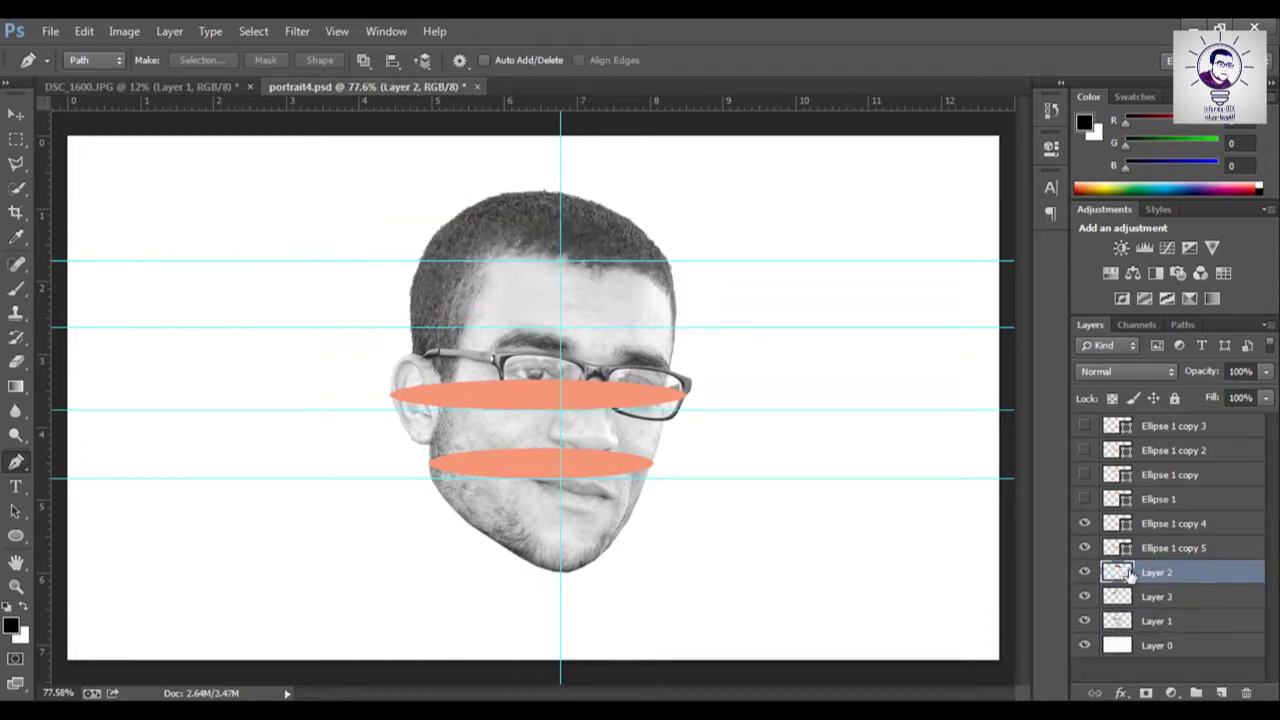
# Reshape the eye-level ellipse into a dome reaching above the head.
pyautogui.click(1120, 549)
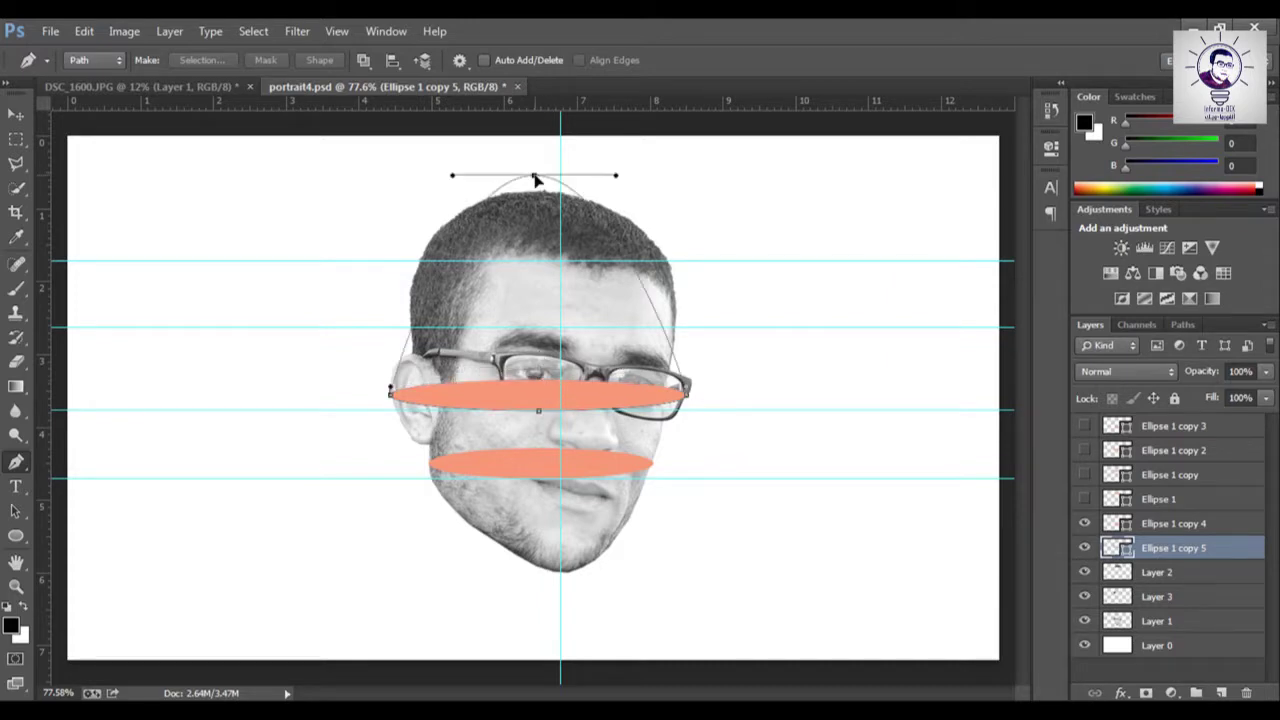
pyautogui.moveTo(543, 389); pyautogui.dragTo(538, 177)
pyautogui.keyDown('ctrl'); pyautogui.click(689, 388); pyautogui.keyUp('ctrl')
pyautogui.moveTo(686, 393); pyautogui.dragTo(795, 239)
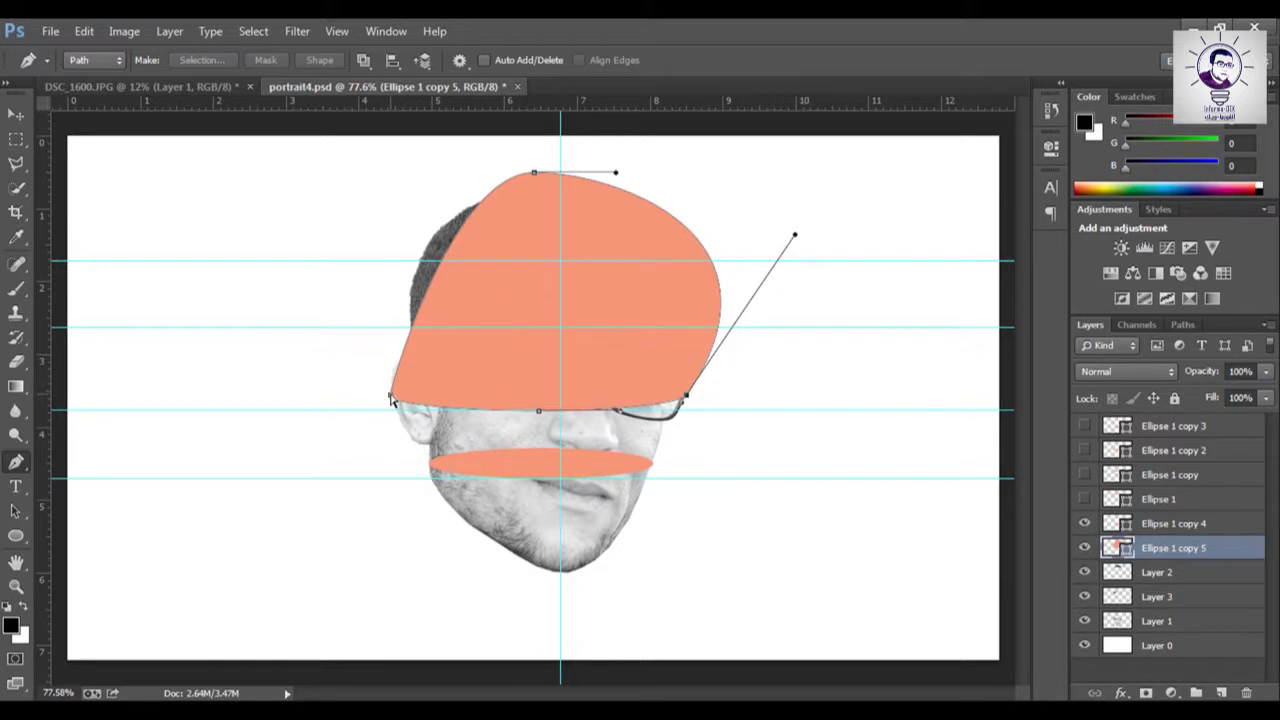
pyautogui.moveTo(391, 399); pyautogui.dragTo(269, 261)
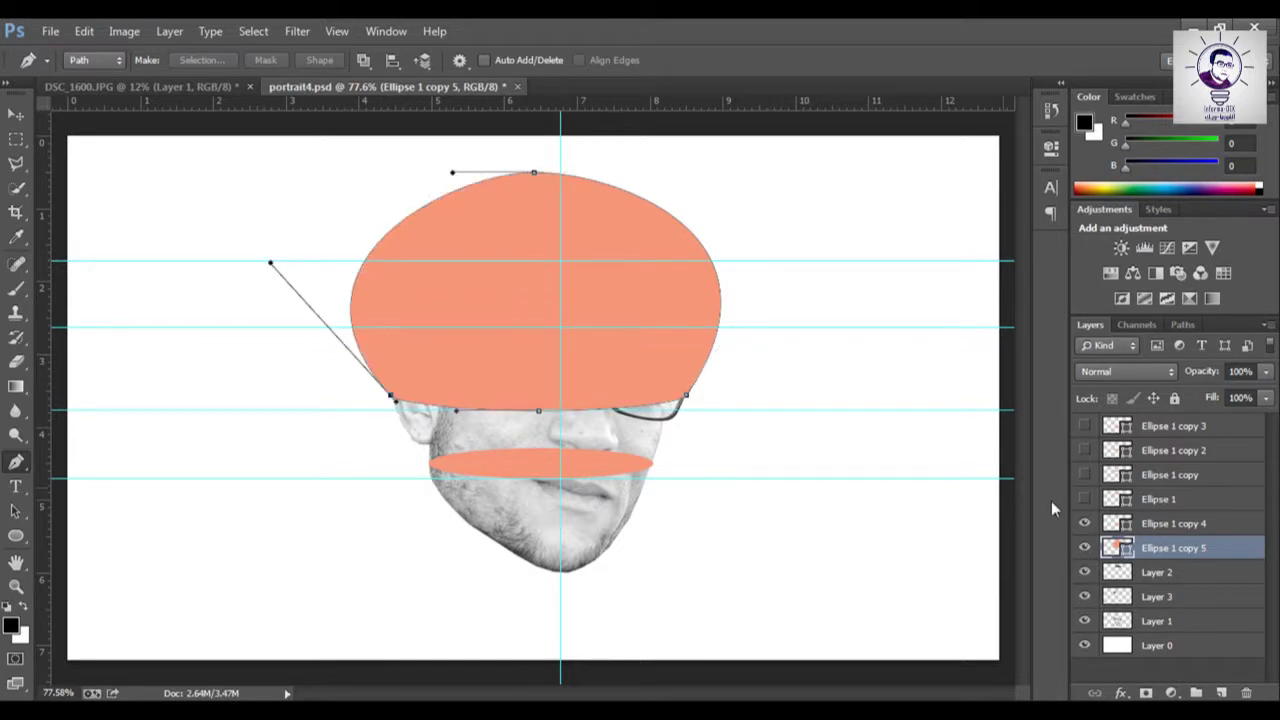
# Paste the portrait area under the eye-level dome onto a new layer and delete the shape.
pyautogui.keyDown('ctrl'); pyautogui.click(1117, 548); pyautogui.keyUp('ctrl')
pyautogui.click(1125, 622)
pyautogui.hotkey('ctrl', 'x')
pyautogui.hotkey('ctrl', 'shift', 'v')
pyautogui.press('Delete')
pyautogui.click(1147, 552)
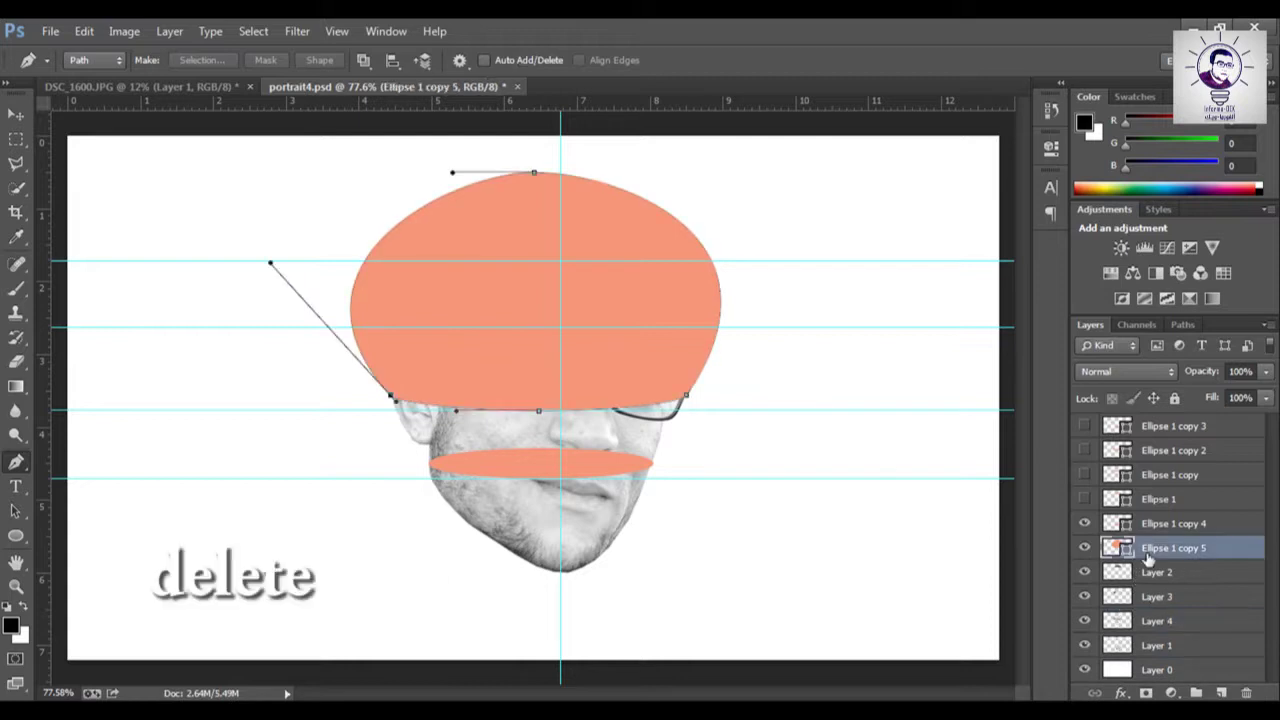
pyautogui.press('Delete')
# Reshape the mouth-level ellipse into a wide dome above the head.
pyautogui.click(1120, 527)
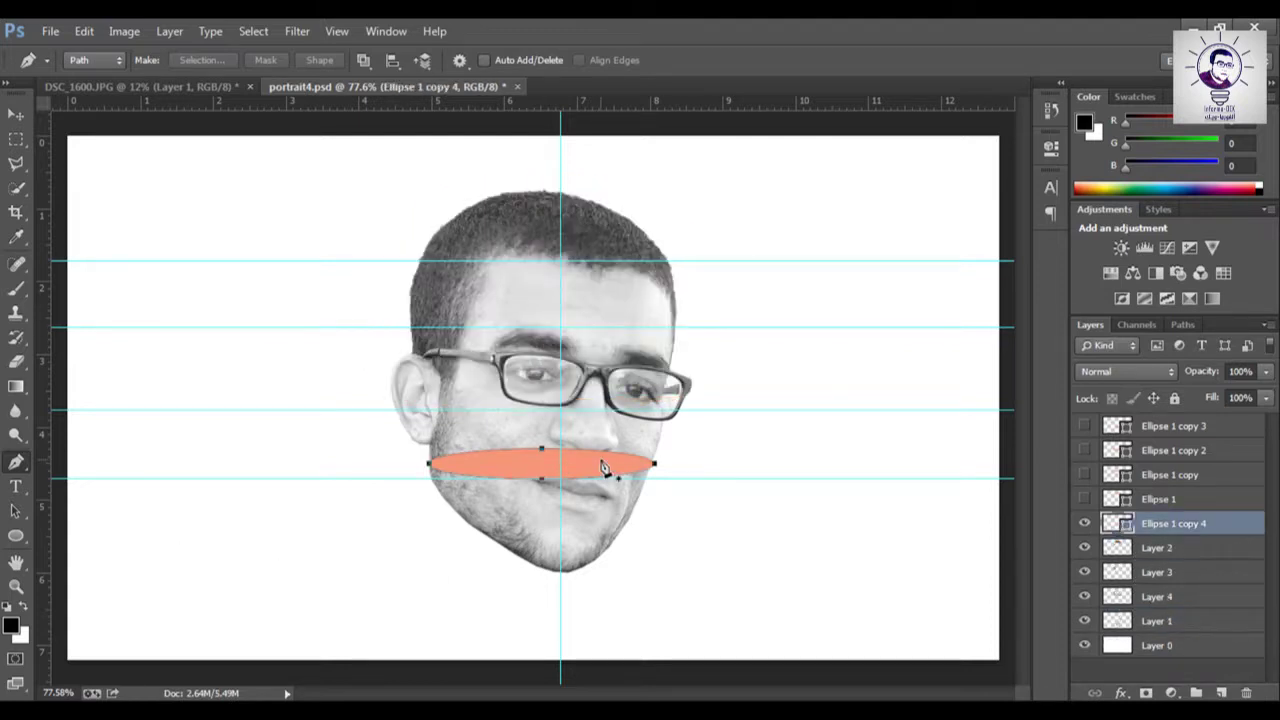
pyautogui.moveTo(543, 455); pyautogui.dragTo(542, 263)
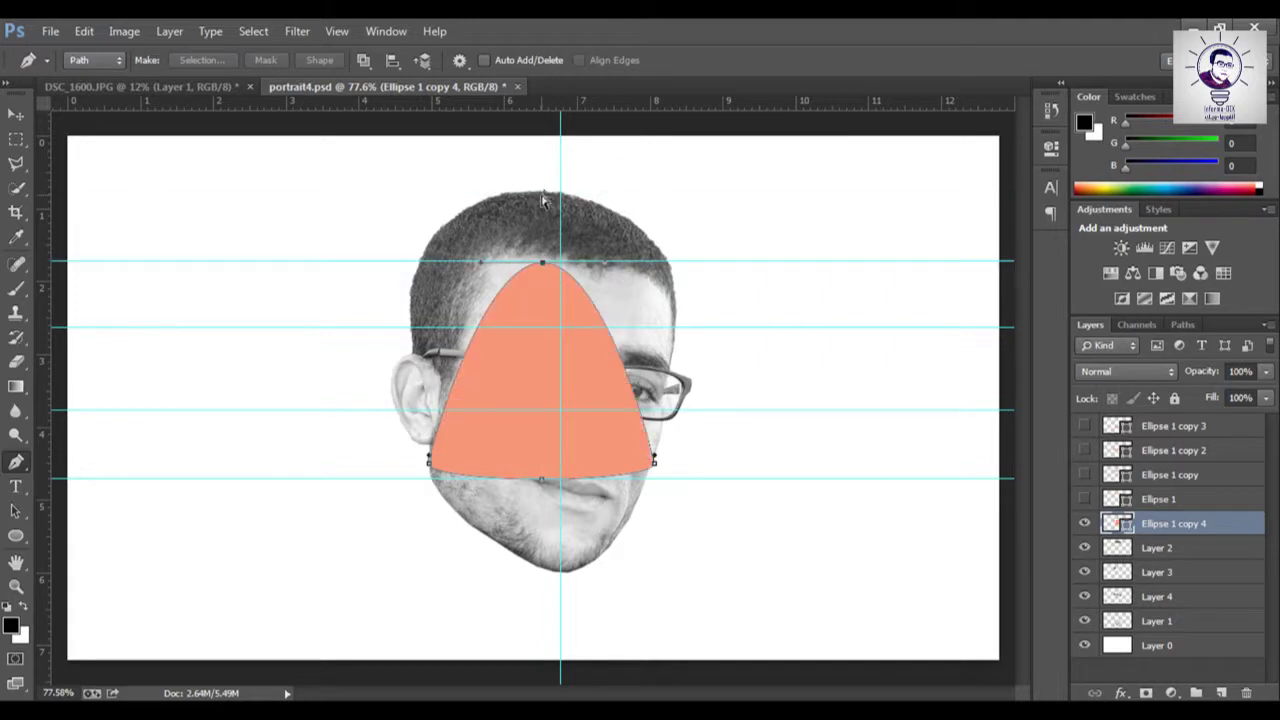
pyautogui.moveTo(543, 266); pyautogui.dragTo(543, 173)
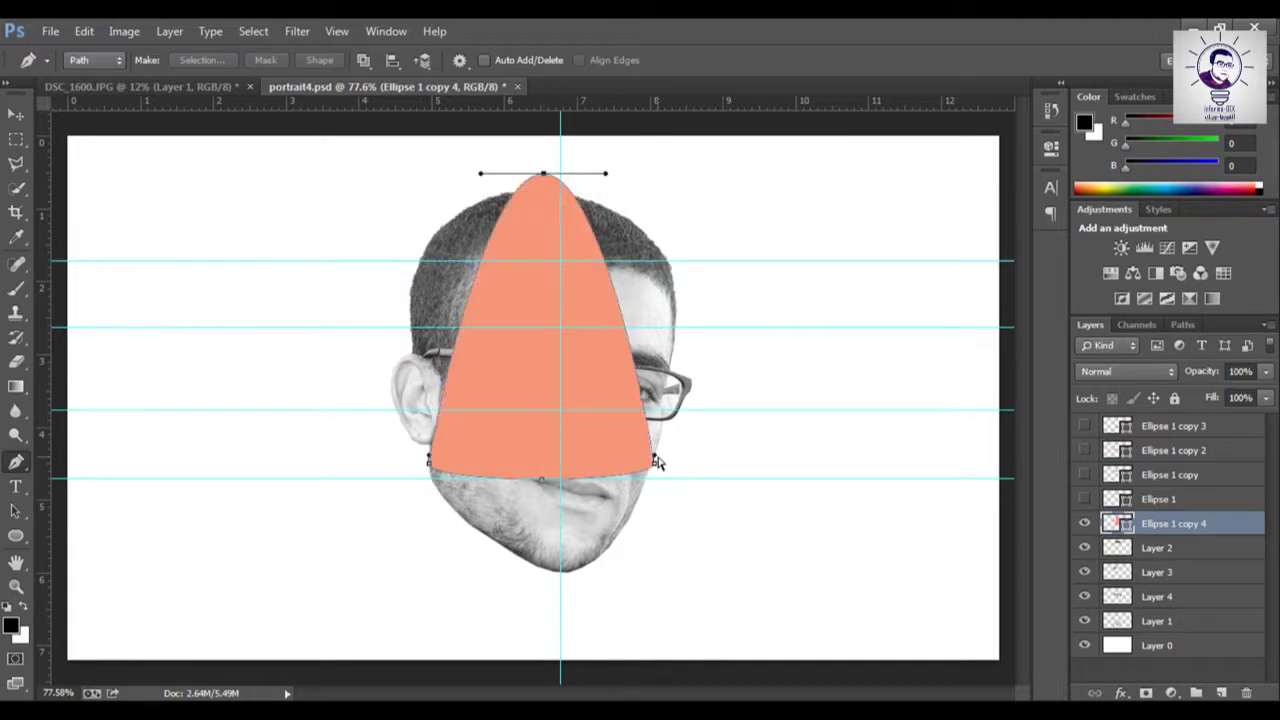
pyautogui.moveTo(655, 460); pyautogui.dragTo(835, 361)
pyautogui.moveTo(431, 462); pyautogui.dragTo(236, 305)
# Paste the area under the mouth-level dome onto Layer 5 and delete Ellipse 1 copy 4.
pyautogui.keyDown('ctrl'); pyautogui.click(1116, 538); pyautogui.keyUp('ctrl')
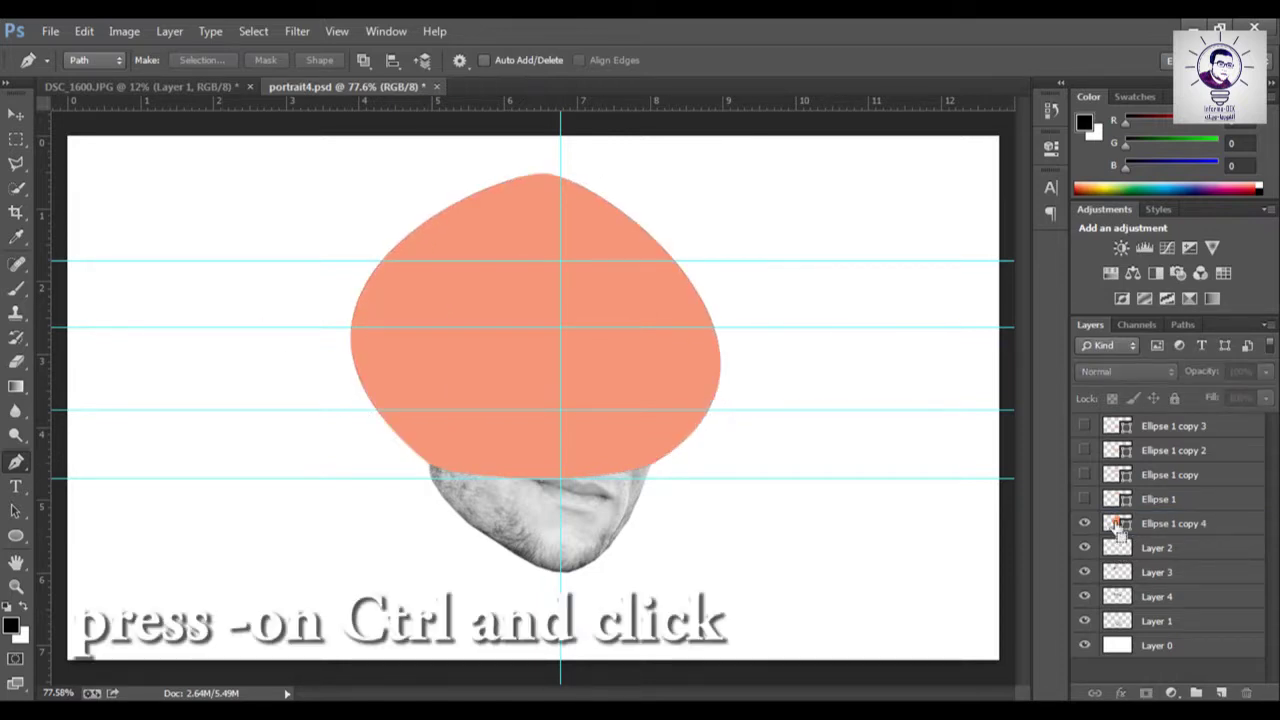
pyautogui.keyDown('ctrl'); pyautogui.click(1118, 530); pyautogui.keyUp('ctrl')
pyautogui.click(1120, 622)
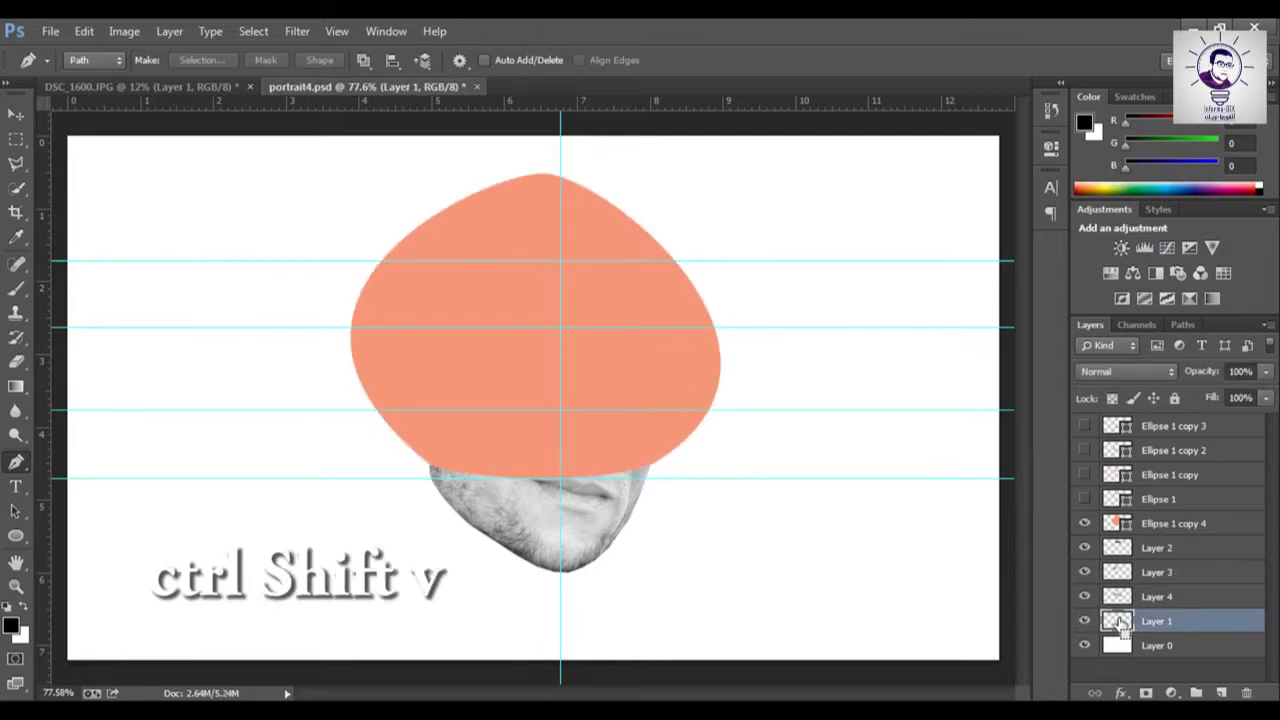
pyautogui.hotkey('ctrl', 'shift', 'v')
pyautogui.click(1160, 523)
pyautogui.press('Delete')
# Show the four orange ellipses and move the chin ellipse below the chin slice.
pyautogui.press('v')
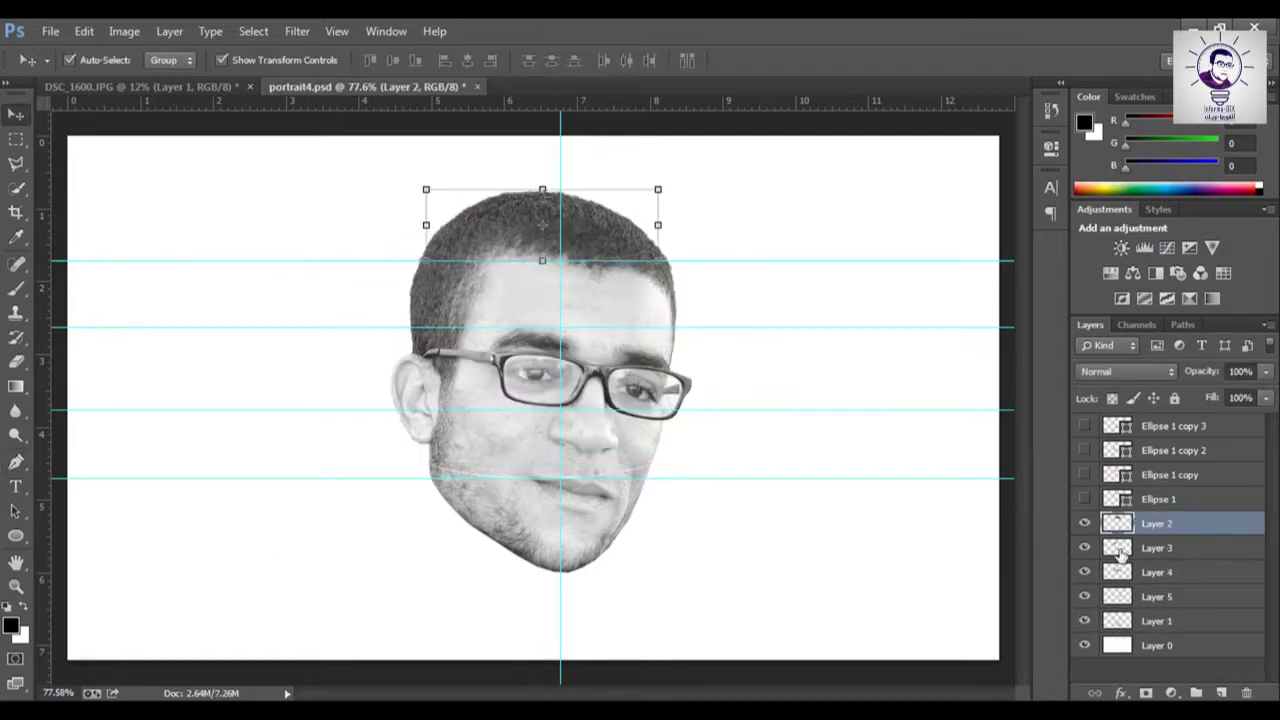
pyautogui.moveTo(1085, 499)
pyautogui.mouseDown()
pyautogui.moveTo(1086, 453)
pyautogui.moveTo(1107, 571)
pyautogui.mouseUp()
pyautogui.click(1085, 427)
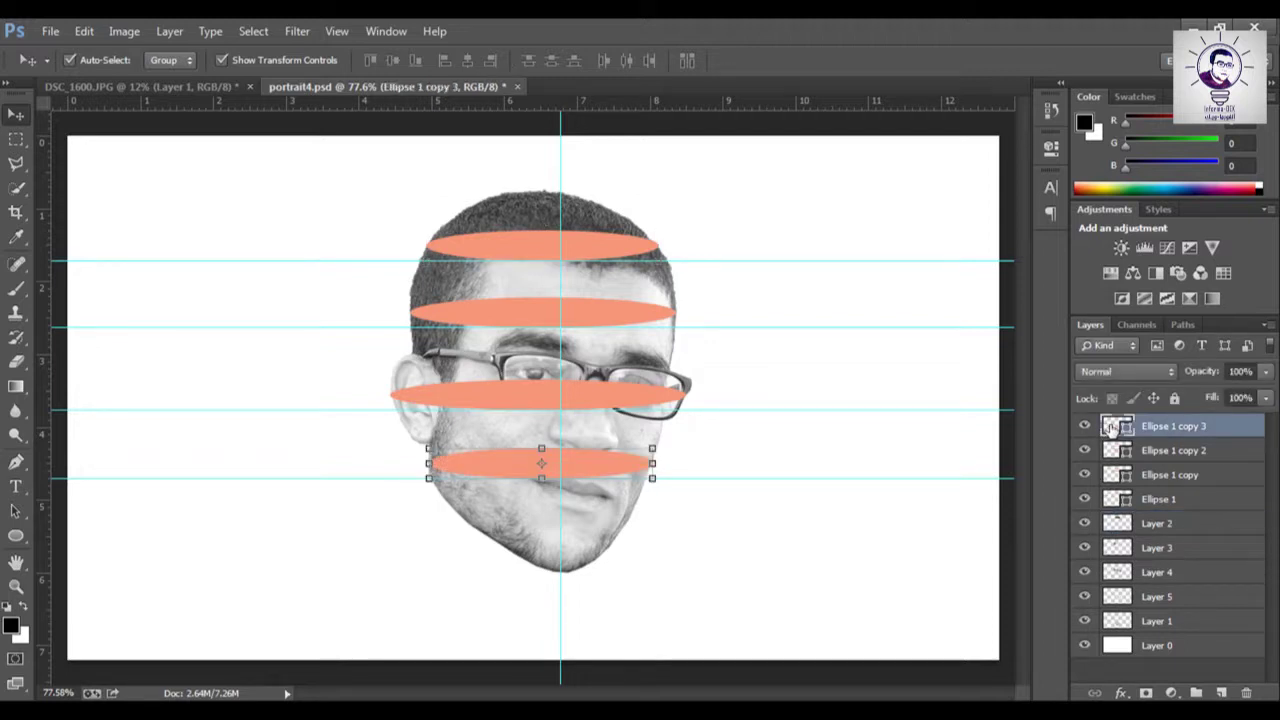
pyautogui.moveTo(1107, 571); pyautogui.dragTo(1110, 622)
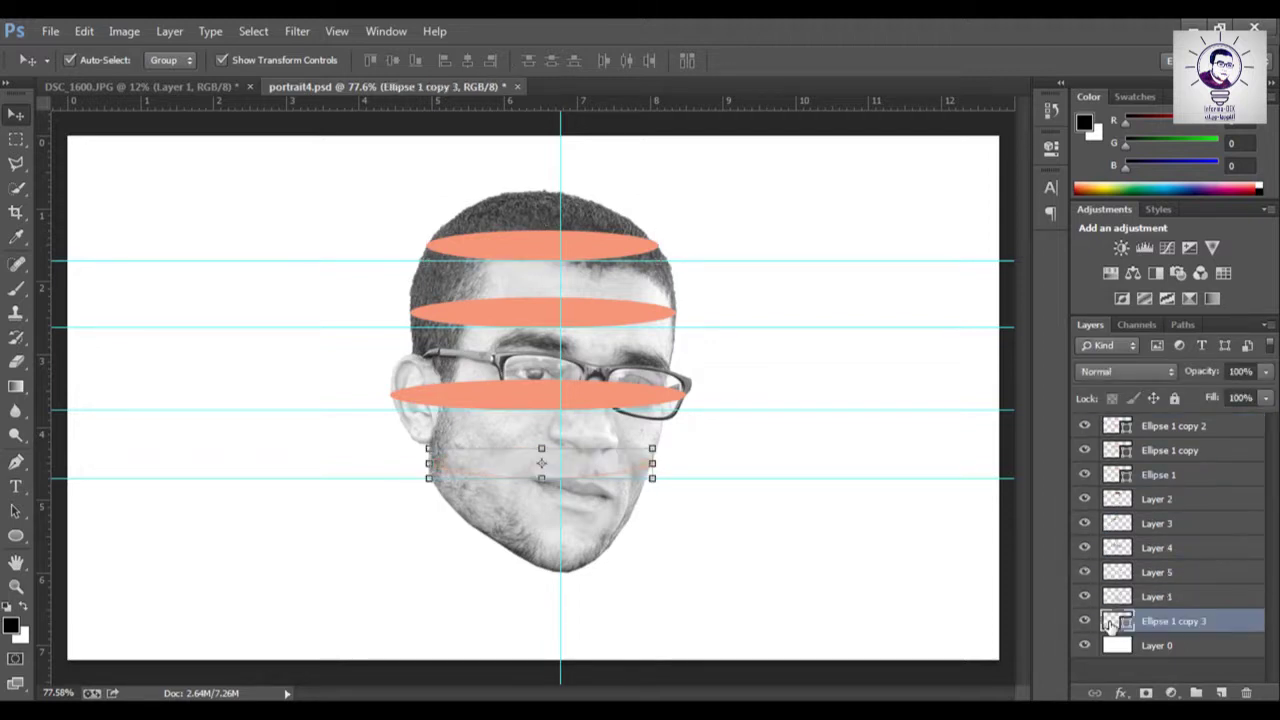
# Move the eye-level ellipse layer below its matching face slice.
pyautogui.click(1085, 475)
pyautogui.click(1086, 475)
pyautogui.click(1085, 426)
pyautogui.click(1085, 426)
pyautogui.moveTo(1087, 426); pyautogui.dragTo(1110, 584)
# Move the middle and top ellipses below their face slices, including the crown slice.
pyautogui.click(1085, 426)
pyautogui.click(1085, 426)
pyautogui.moveTo(1115, 428); pyautogui.dragTo(1120, 533)
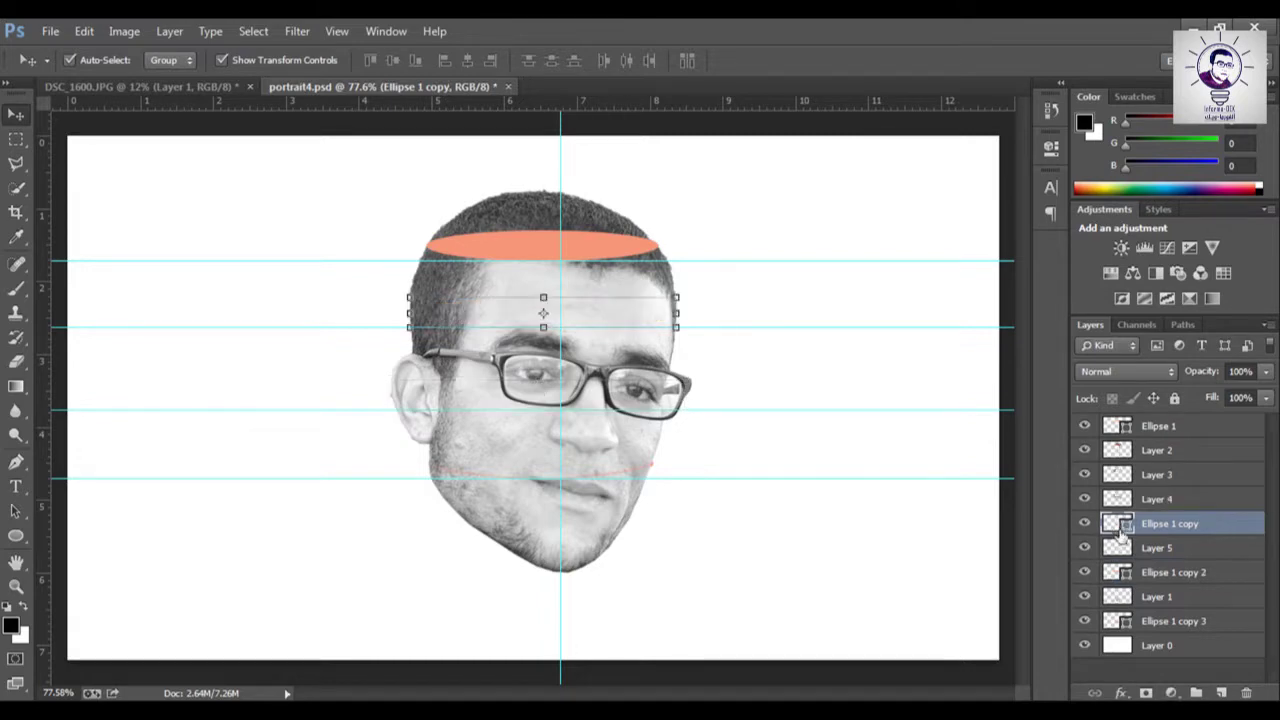
pyautogui.click(1085, 426)
pyautogui.click(1085, 426)
pyautogui.moveTo(1115, 428); pyautogui.dragTo(1118, 483)
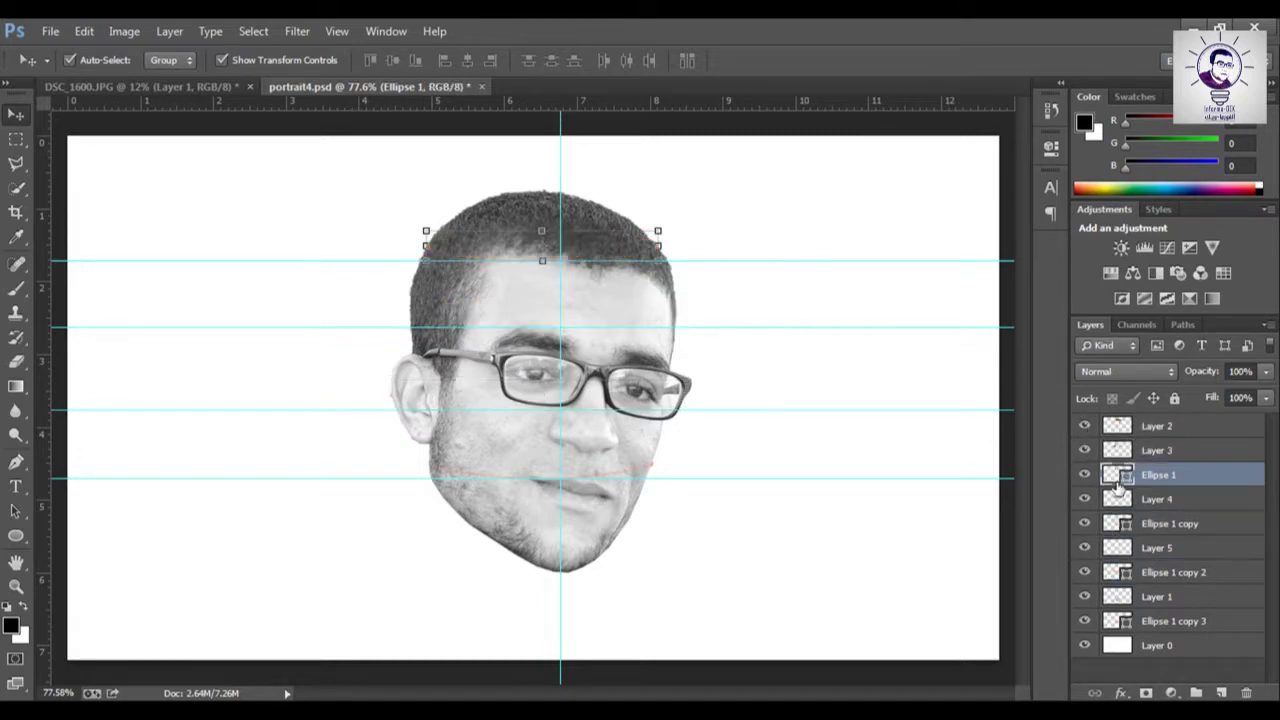
pyautogui.click(1120, 621)
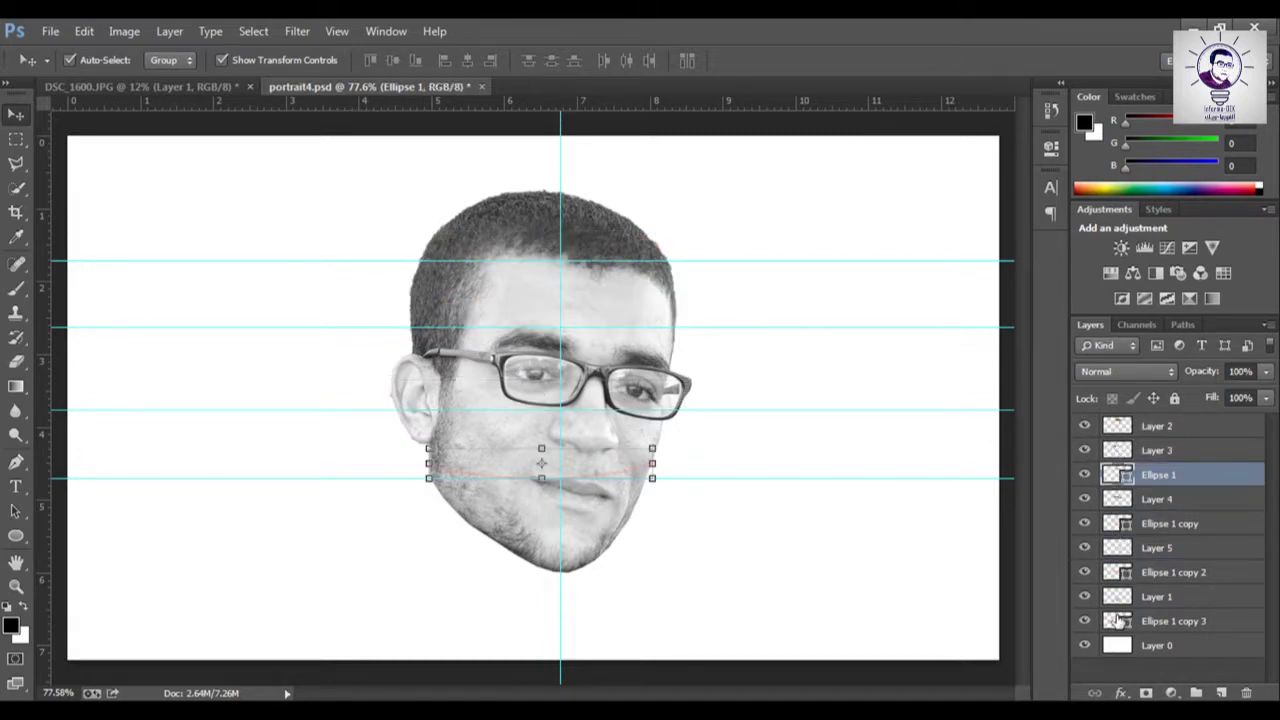
# Group the chin slice and the next two slices each with their ellipse.
pyautogui.keyDown('shift'); pyautogui.click(1184, 597); pyautogui.keyUp('shift')
pyautogui.hotkey('ctrl', 'g')
pyautogui.click(1185, 573)
pyautogui.keyDown('shift'); pyautogui.click(1190, 548); pyautogui.keyUp('shift')
pyautogui.hotkey('ctrl', 'g')
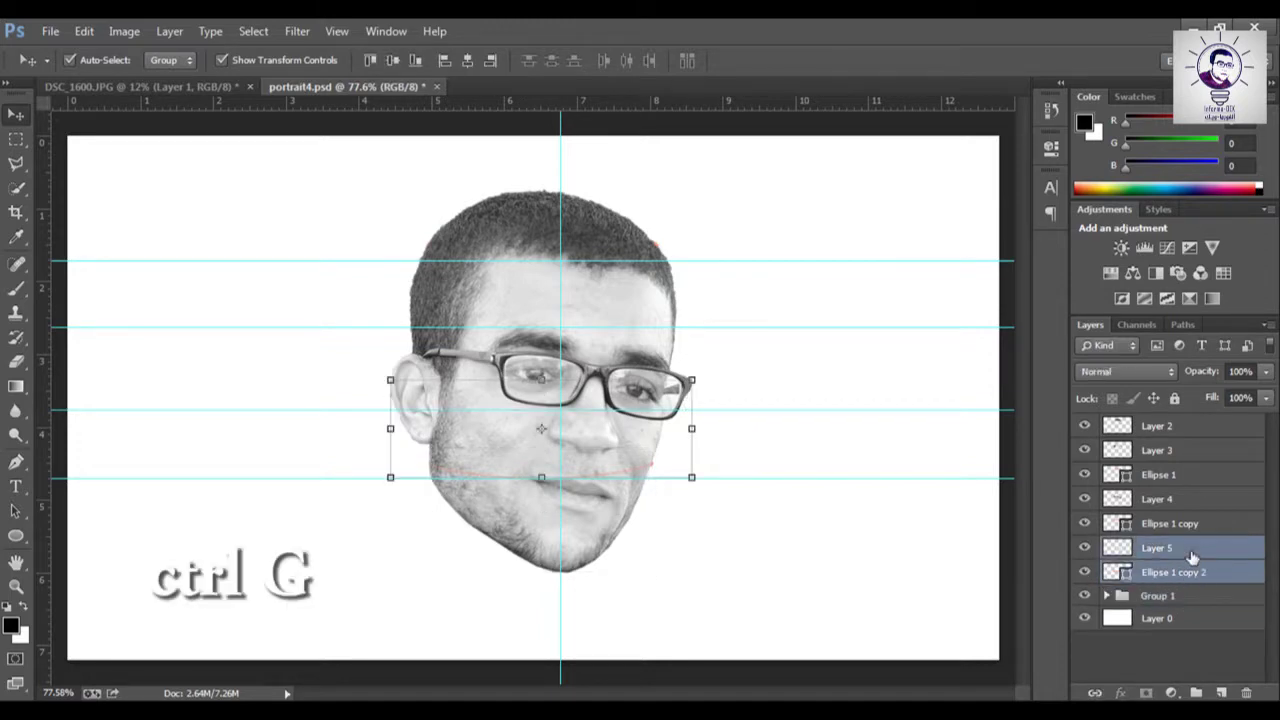
pyautogui.click(1197, 523)
pyautogui.keyDown('shift'); pyautogui.click(1190, 498); pyautogui.keyUp('shift')
pyautogui.hotkey('ctrl', 'g')
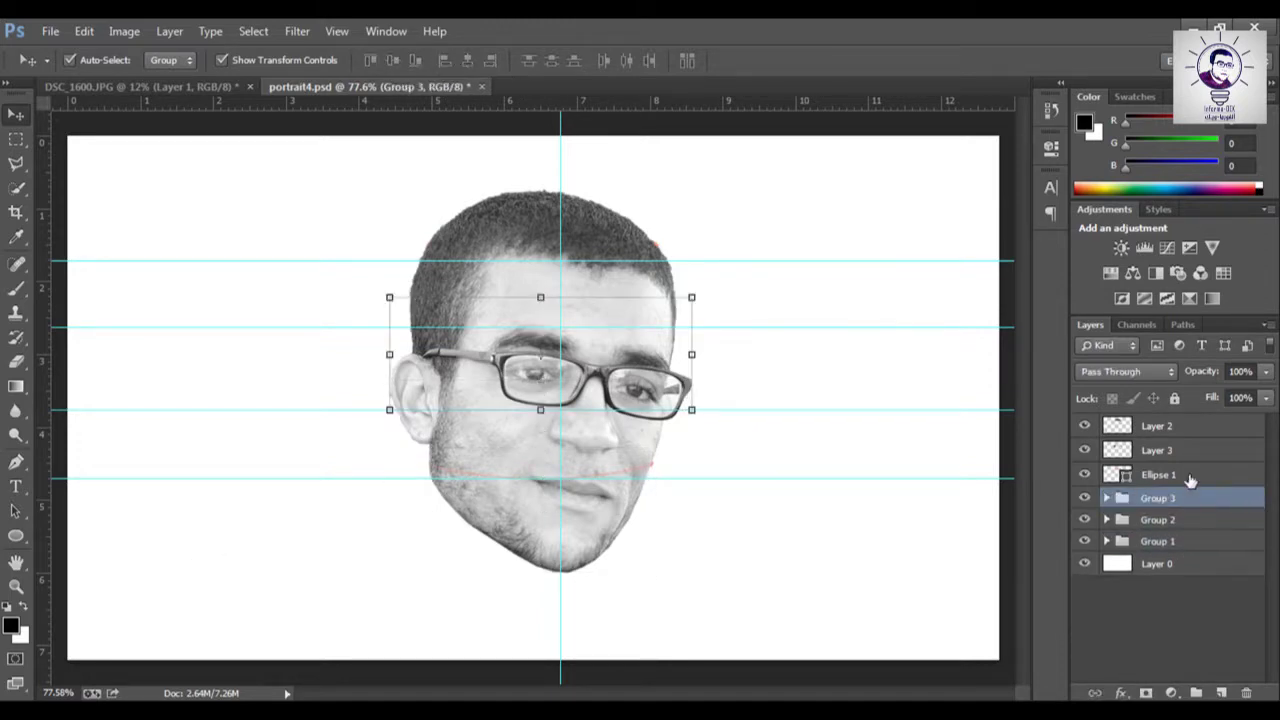
# Group the crown slice with its ellipse and put the topmost slice in its own group.
pyautogui.click(1190, 474)
pyautogui.keyDown('shift'); pyautogui.click(1189, 456); pyautogui.keyUp('shift')
pyautogui.hotkey('ctrl', 'g')
pyautogui.click(1184, 430)
pyautogui.hotkey('ctrl', 'g')
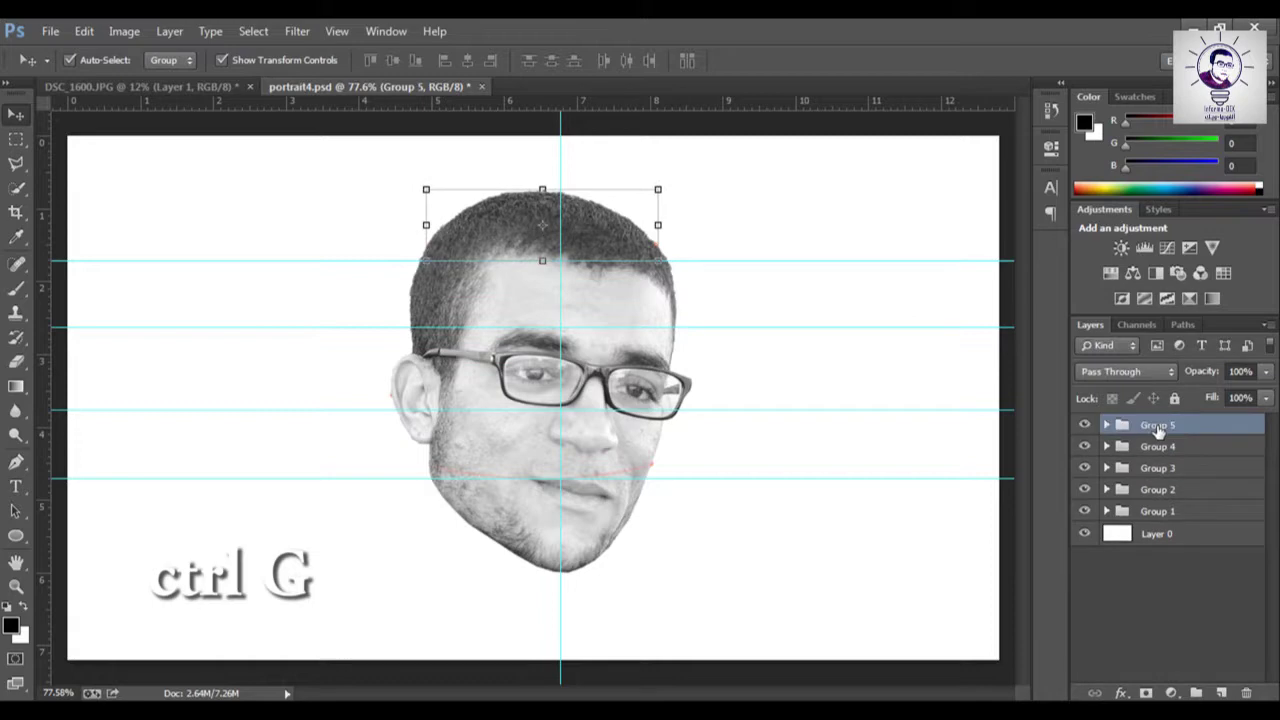
# Shift Groups 5, 3 and 1 to the left to expose the salmon tops.
pyautogui.keyDown('ctrl'); pyautogui.click(1165, 470); pyautogui.keyUp('ctrl')
pyautogui.keyDown('ctrl'); pyautogui.click(1165, 511); pyautogui.keyUp('ctrl')
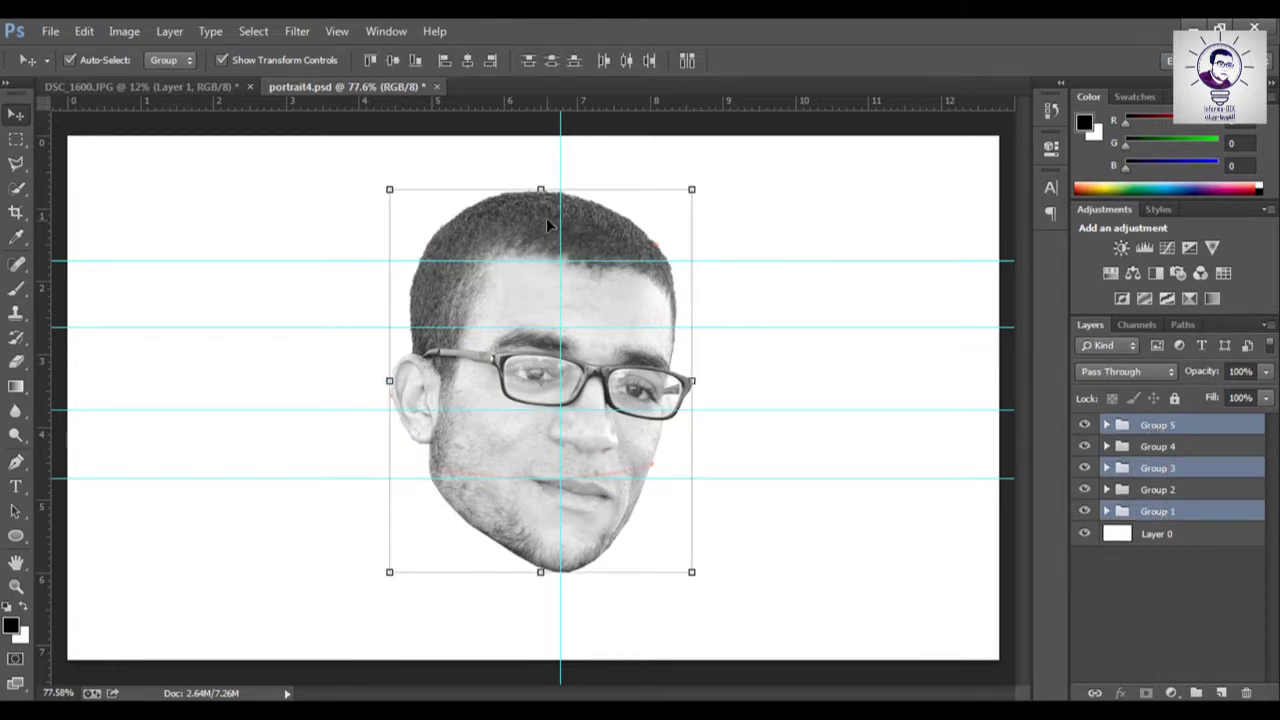
pyautogui.moveTo(548, 226); pyautogui.dragTo(474, 220)
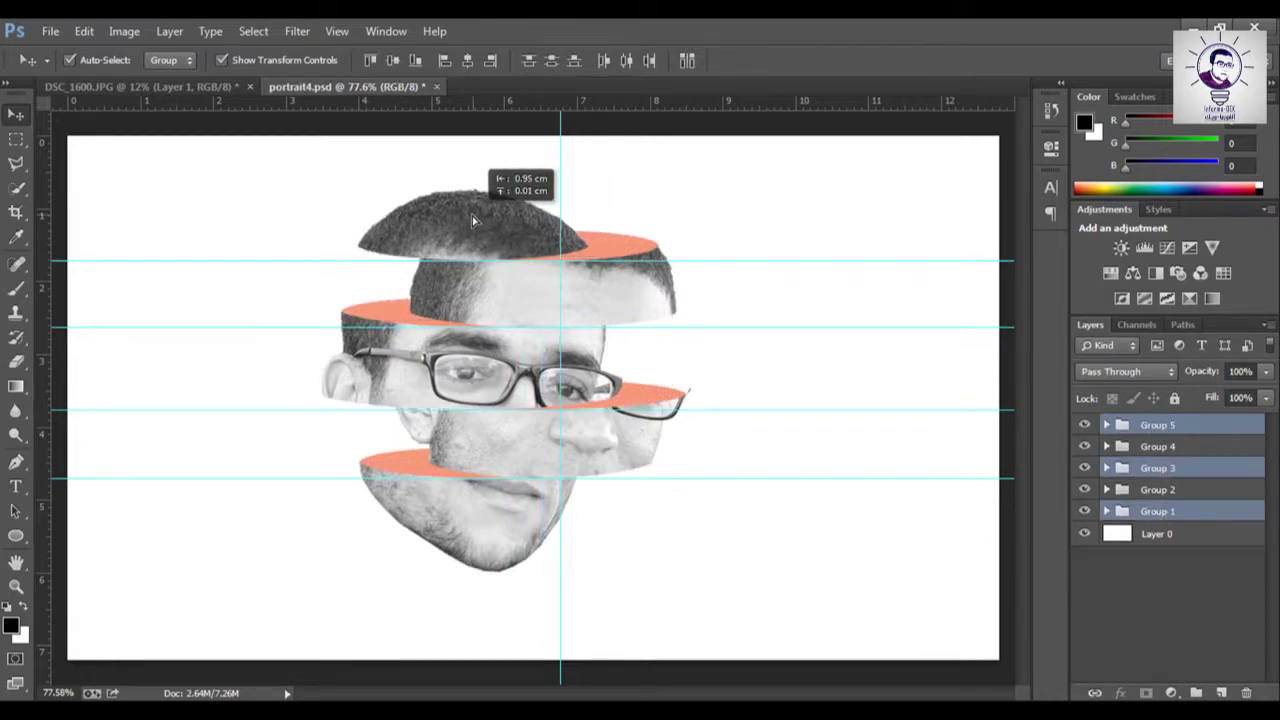
pyautogui.moveTo(474, 220); pyautogui.dragTo(467, 220)
# Nudge the top slice group up and left, the chin group down, and hide guides.
pyautogui.click(1202, 432)
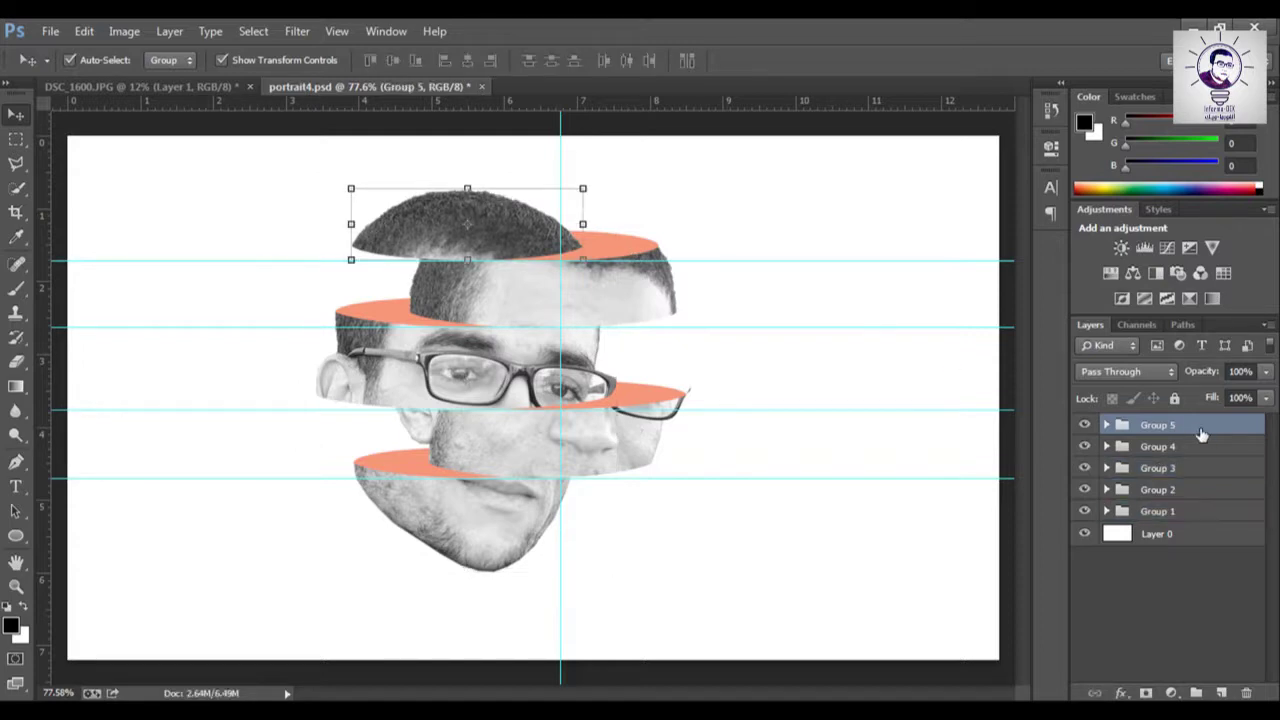
pyautogui.press('Up')
pyautogui.press('Up')
pyautogui.press('Up')
pyautogui.press('Up')
pyautogui.press('Up')
pyautogui.press('Up')
pyautogui.press('Up')
pyautogui.press('Up')
pyautogui.press('Up')
pyautogui.press('Left')
pyautogui.press('Left')
pyautogui.click(1182, 511)
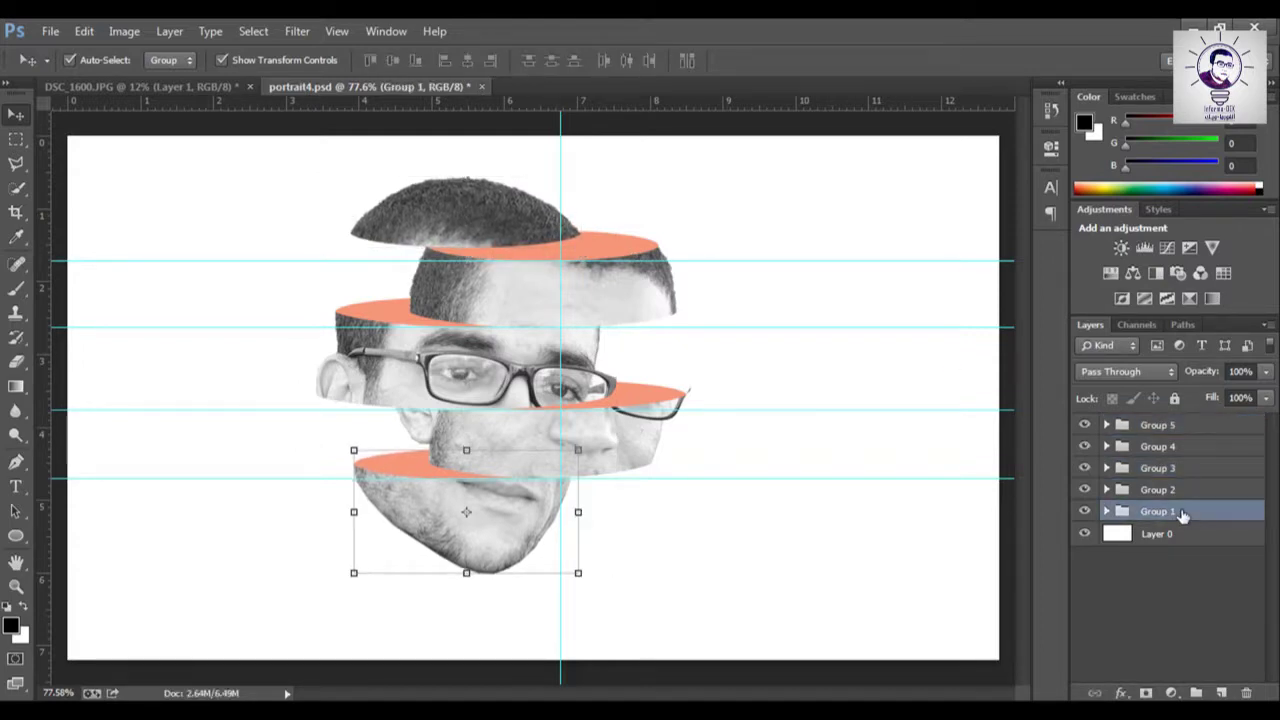
pyautogui.press('Down')
pyautogui.press('Down')
pyautogui.hotkey('ctrl', ';')
# Change the eye slice's ellipse fill in Group 3 to green.
pyautogui.click(1106, 468)
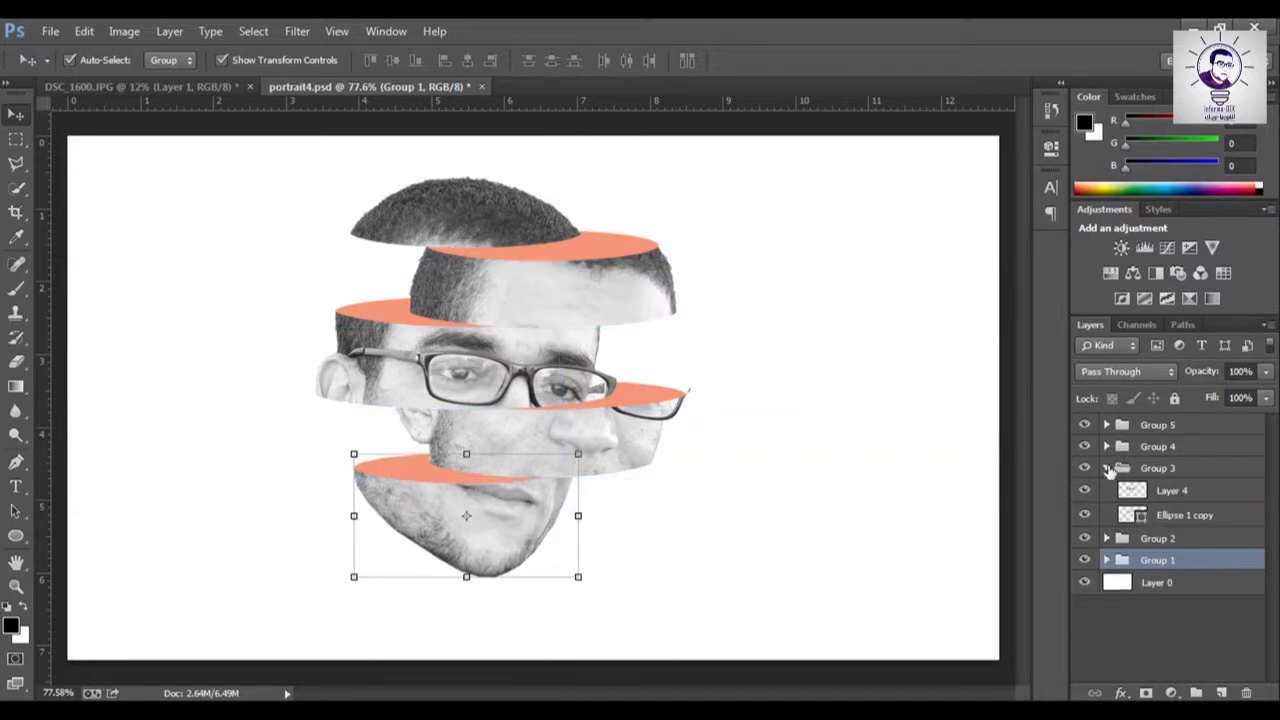
pyautogui.click(1138, 516)
pyautogui.click(1050, 147)
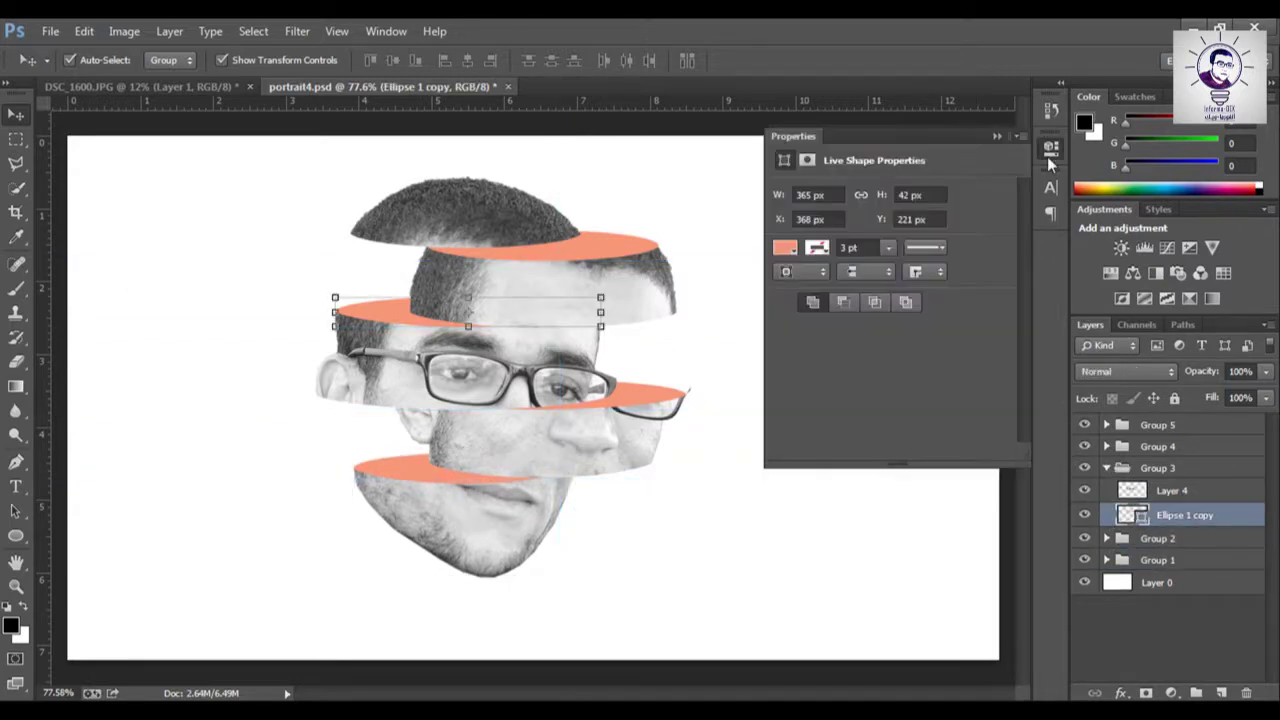
pyautogui.click(785, 248)
pyautogui.click(831, 336)
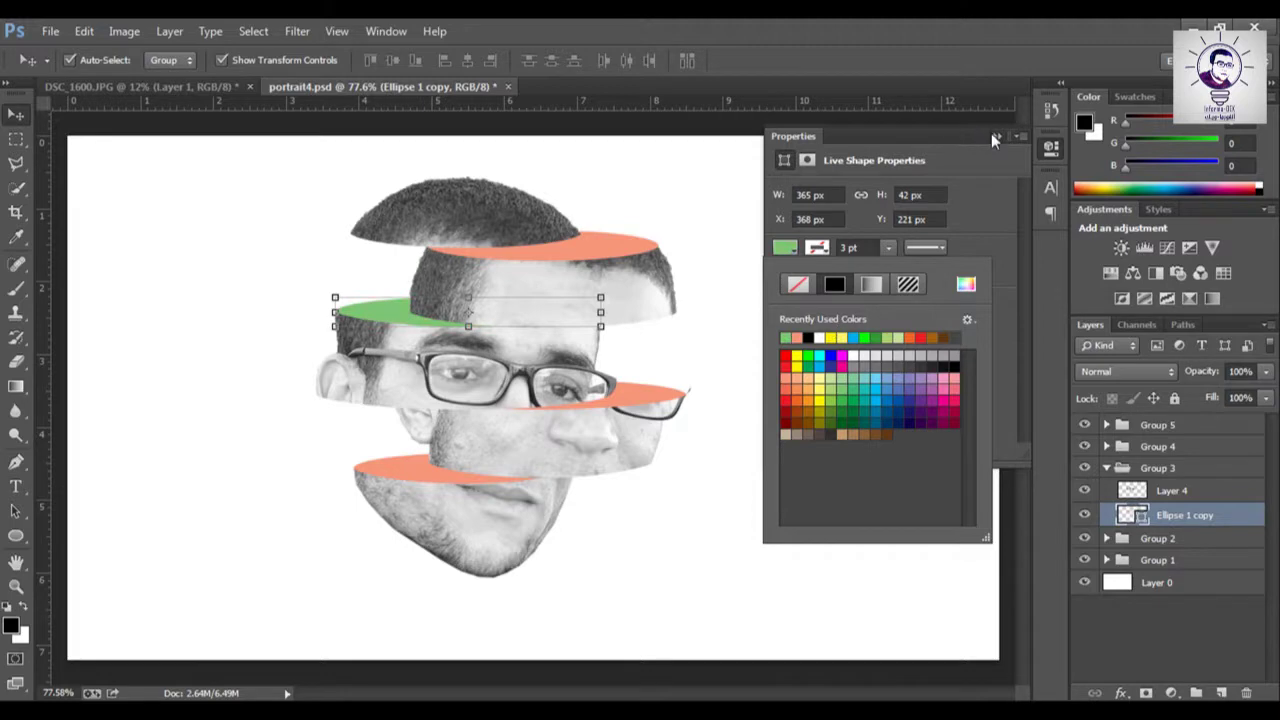
pyautogui.click(990, 136)
pyautogui.click(1107, 468)
# Make the nose slice's ellipse in Group 2 yellow, then show only Group 1.
pyautogui.click(1107, 490)
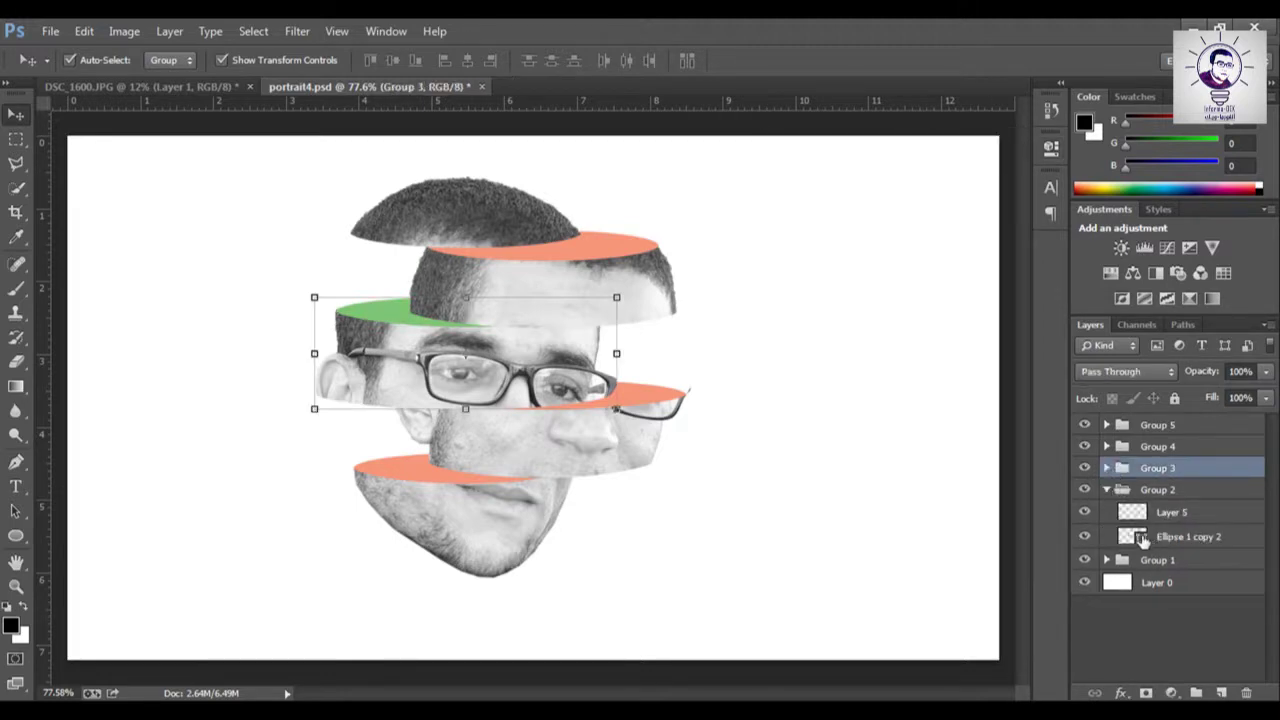
pyautogui.click(1135, 537)
pyautogui.click(1047, 155)
pyautogui.click(786, 248)
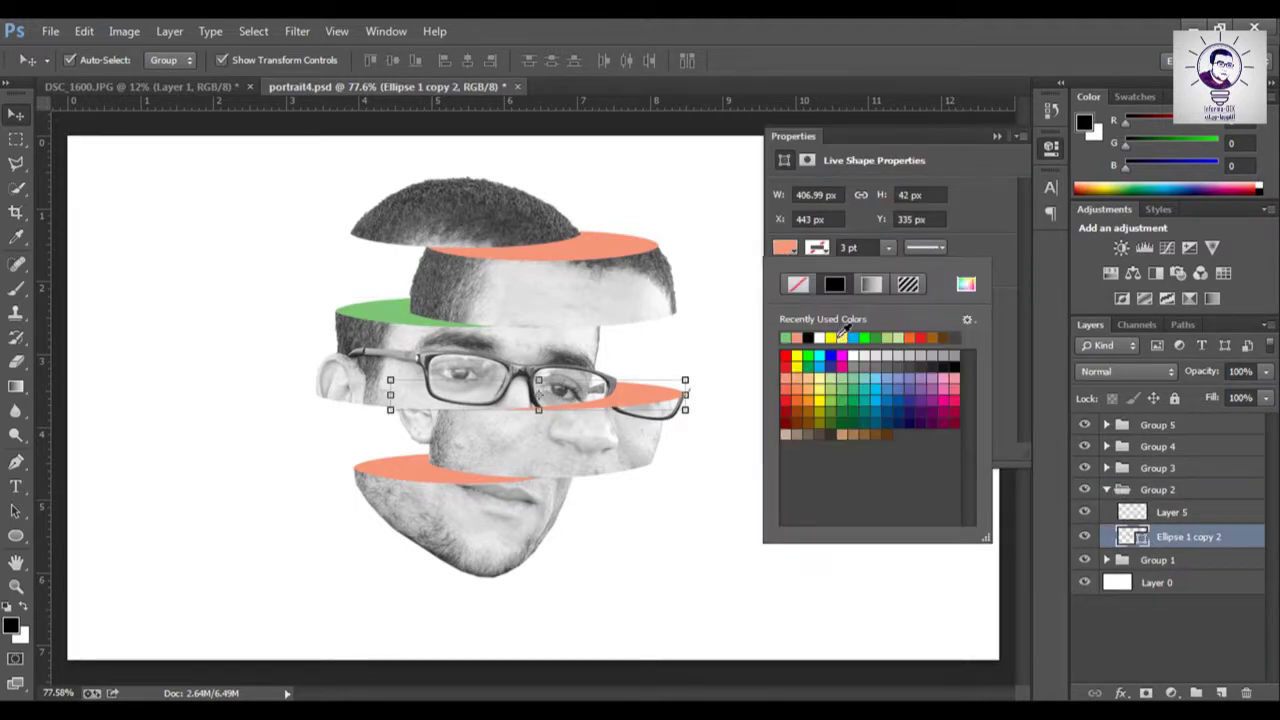
pyautogui.click(837, 336)
pyautogui.click(997, 140)
pyautogui.click(1107, 490)
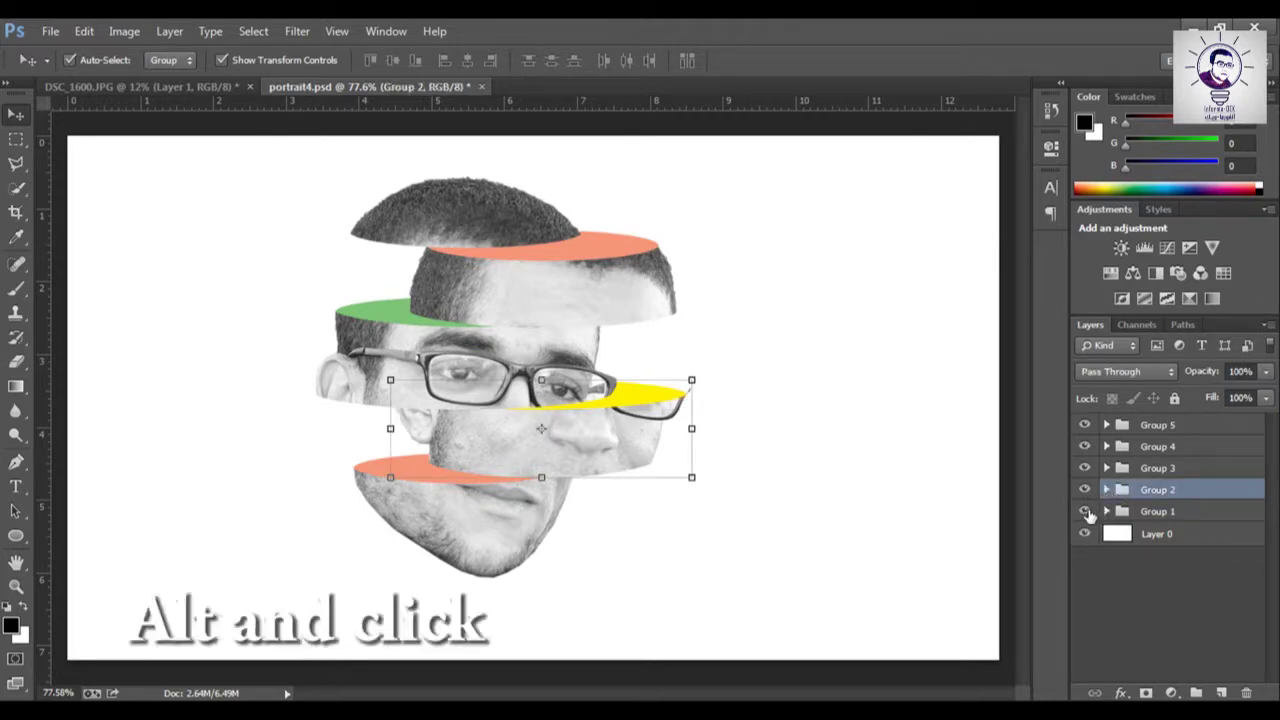
pyautogui.keyDown('alt'); pyautogui.click(1086, 512); pyautogui.keyUp('alt')
pyautogui.click(1112, 511)
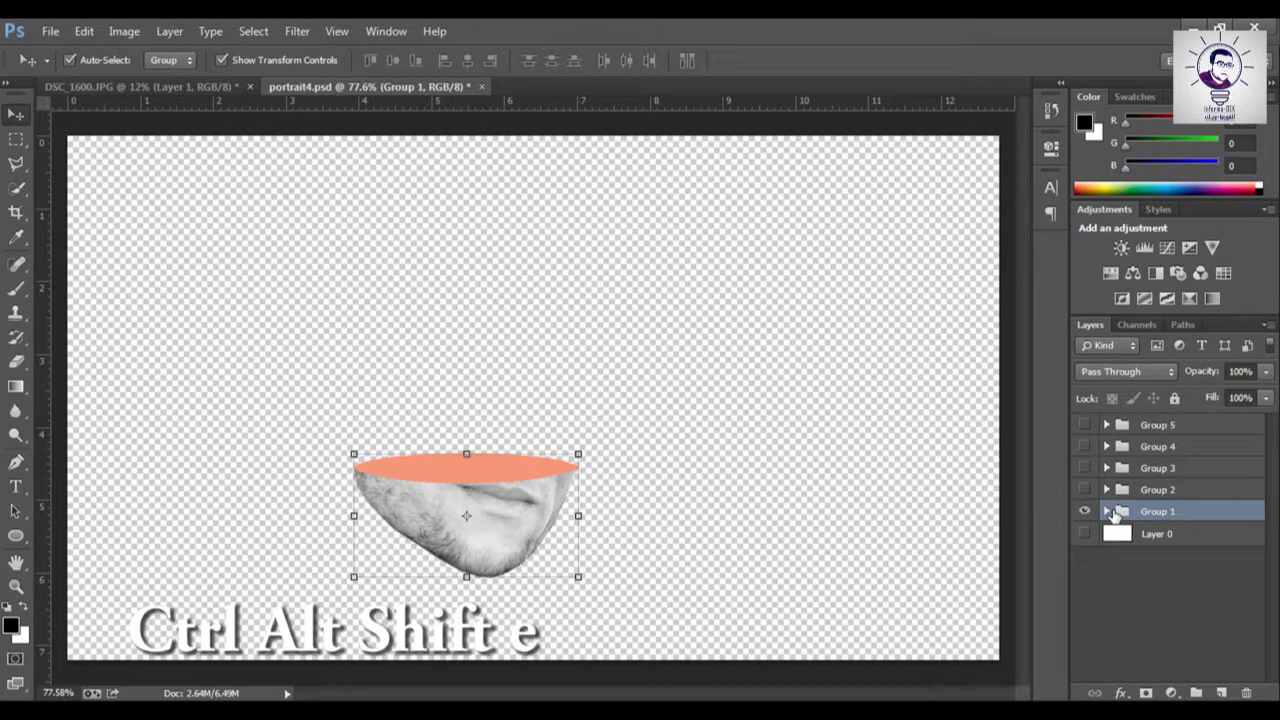
# Stamp the chin and nose slice groups into merged Layers 6 and 7.
pyautogui.hotkey('ctrl', 'alt', 'shift', 'e')
pyautogui.keyDown('alt'); pyautogui.click(1085, 490); pyautogui.keyUp('alt')
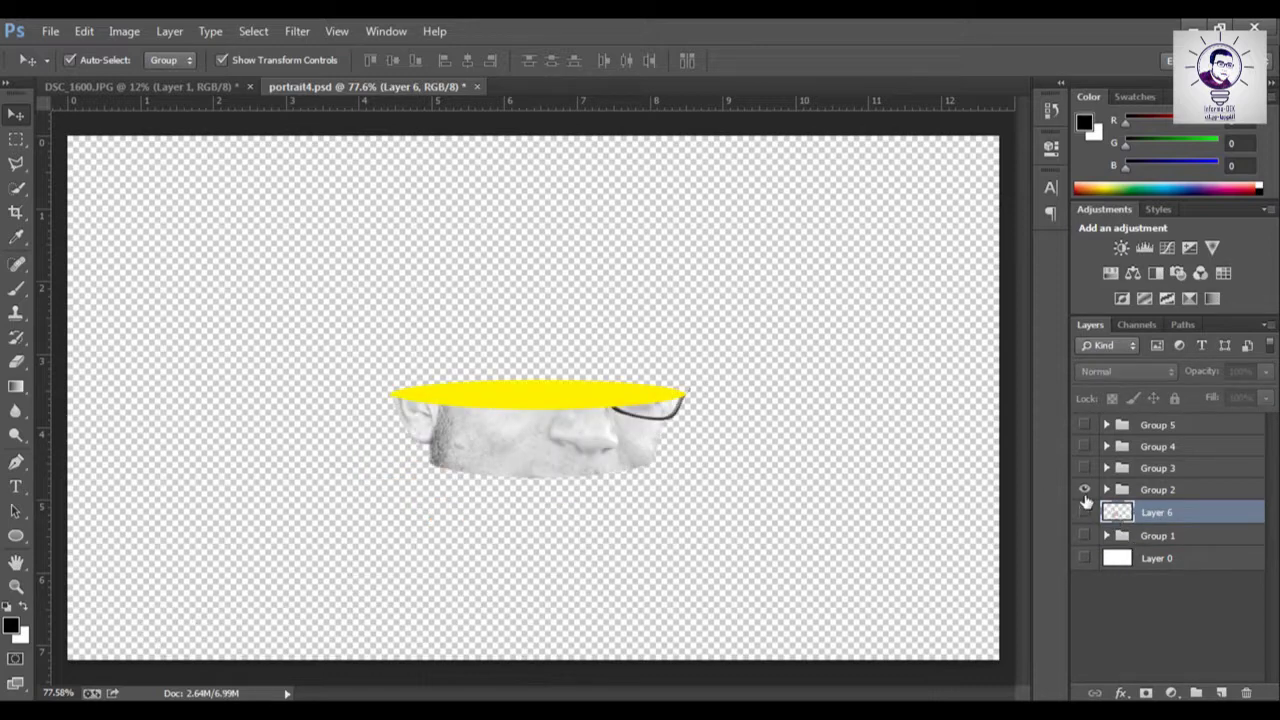
pyautogui.click(1122, 495)
pyautogui.hotkey('ctrl', 'alt', 'shift', 'e')
# Isolate and stamp the eye and forehead slices into Layers 8 and 9, then show all layers.
pyautogui.click(1125, 468)
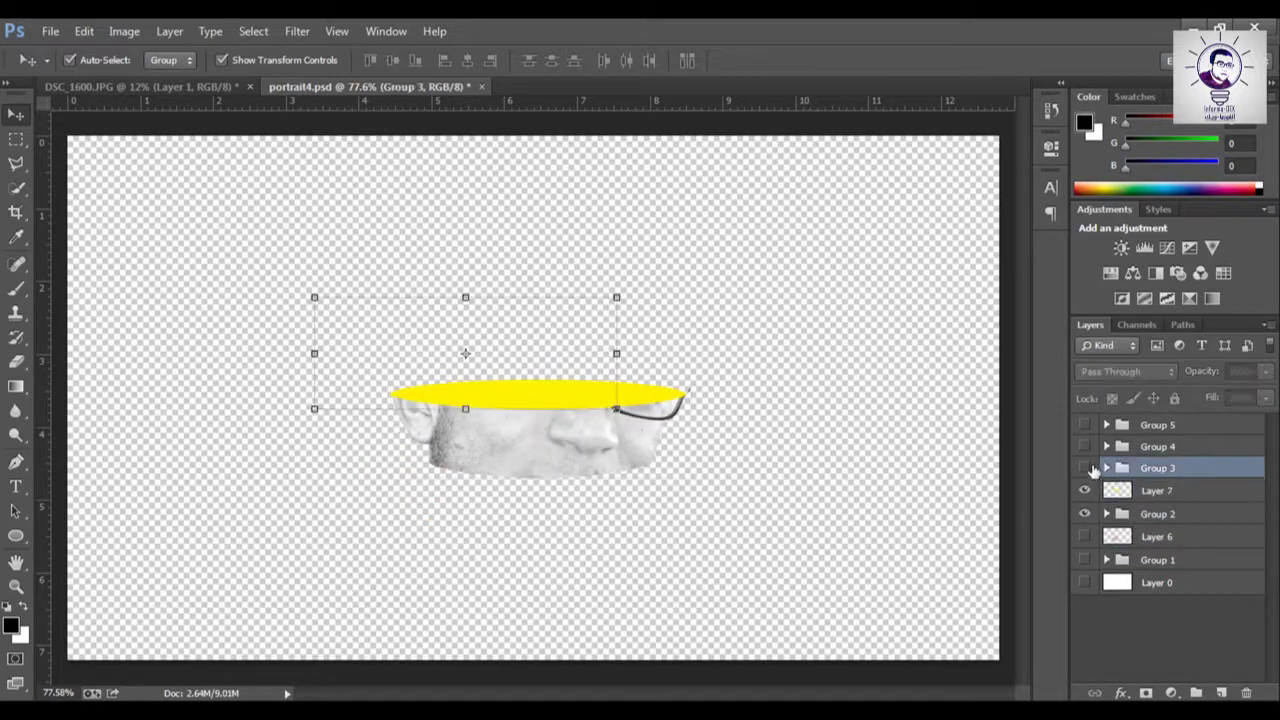
pyautogui.click(1085, 468)
pyautogui.keyDown('alt'); pyautogui.click(1085, 468); pyautogui.keyUp('alt')
pyautogui.hotkey('ctrl', 'alt', 'shift', 'e')
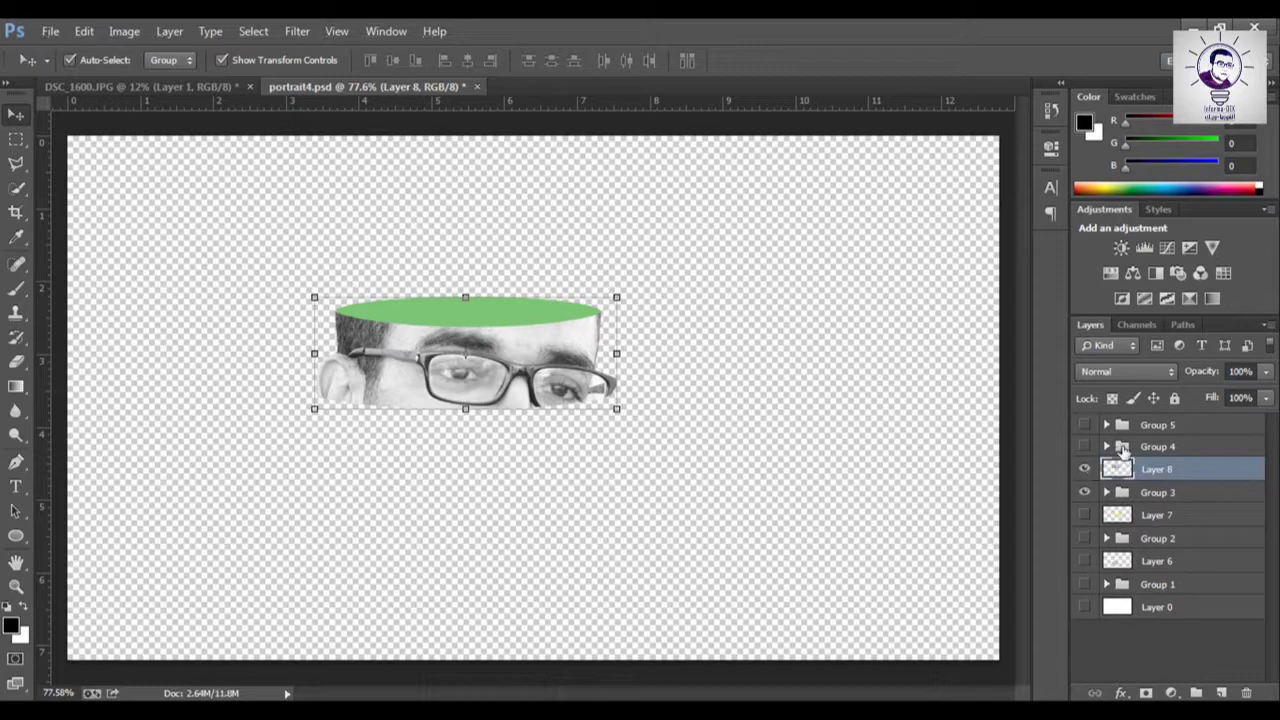
pyautogui.click(1122, 447)
pyautogui.keyDown('alt'); pyautogui.click(1085, 447); pyautogui.keyUp('alt')
pyautogui.hotkey('ctrl', 'alt', 'shift', 'e')
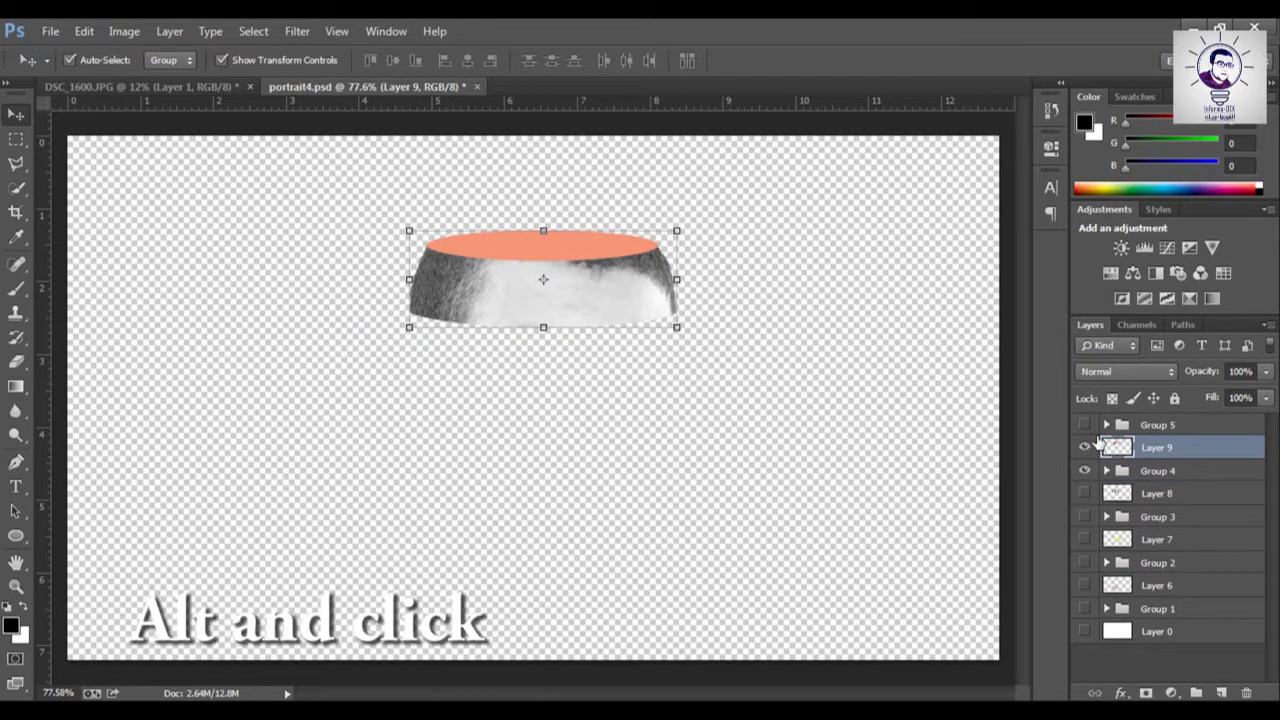
pyautogui.keyDown('alt'); pyautogui.click(1085, 447); pyautogui.keyUp('alt')
pyautogui.keyDown('ctrl'); pyautogui.click(1122, 449); pyautogui.keyUp('ctrl')
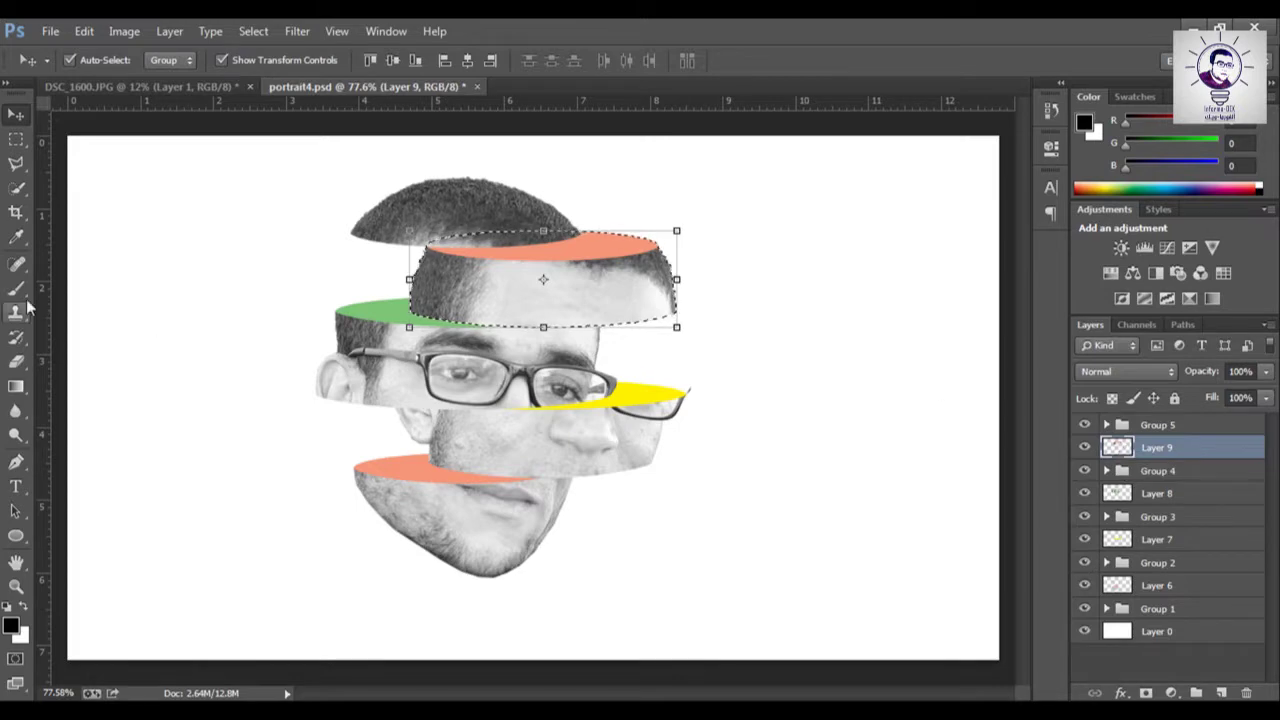
# Set up a soft 52 px brush with 0% hardness.
pyautogui.press('b')
pyautogui.rightClick(283, 327)
pyautogui.click(405, 371)
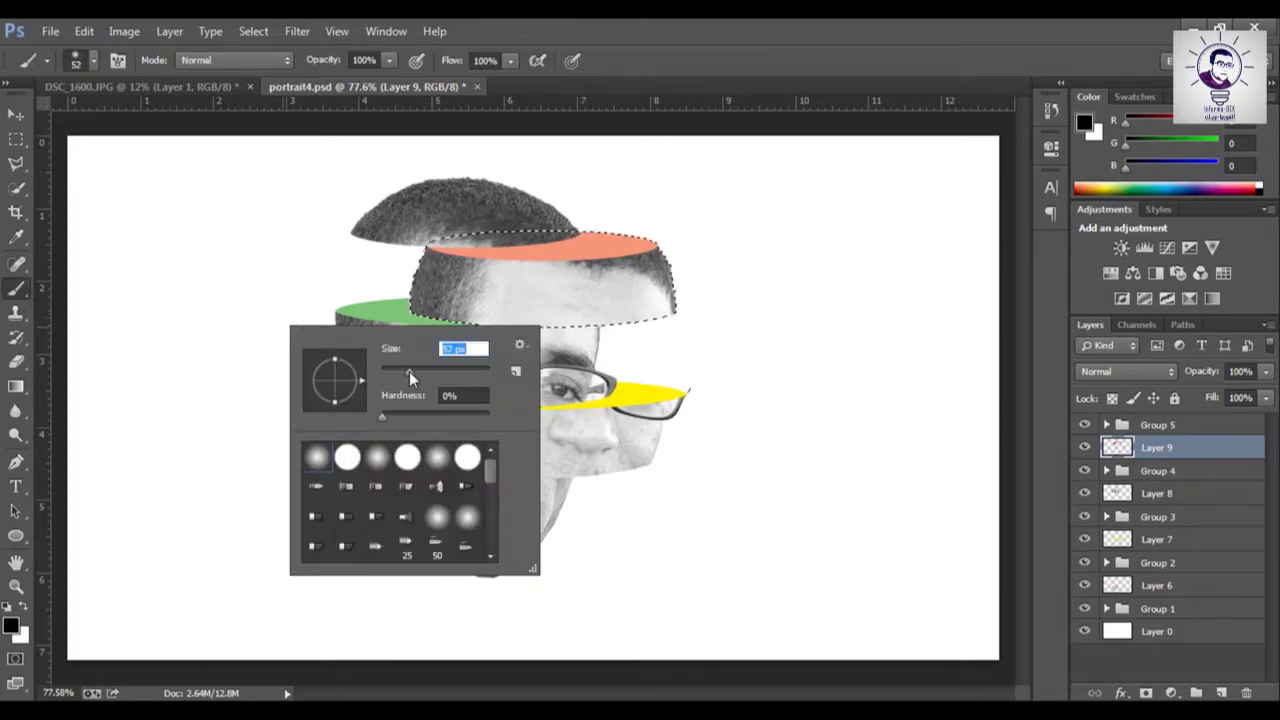
pyautogui.press('Return')
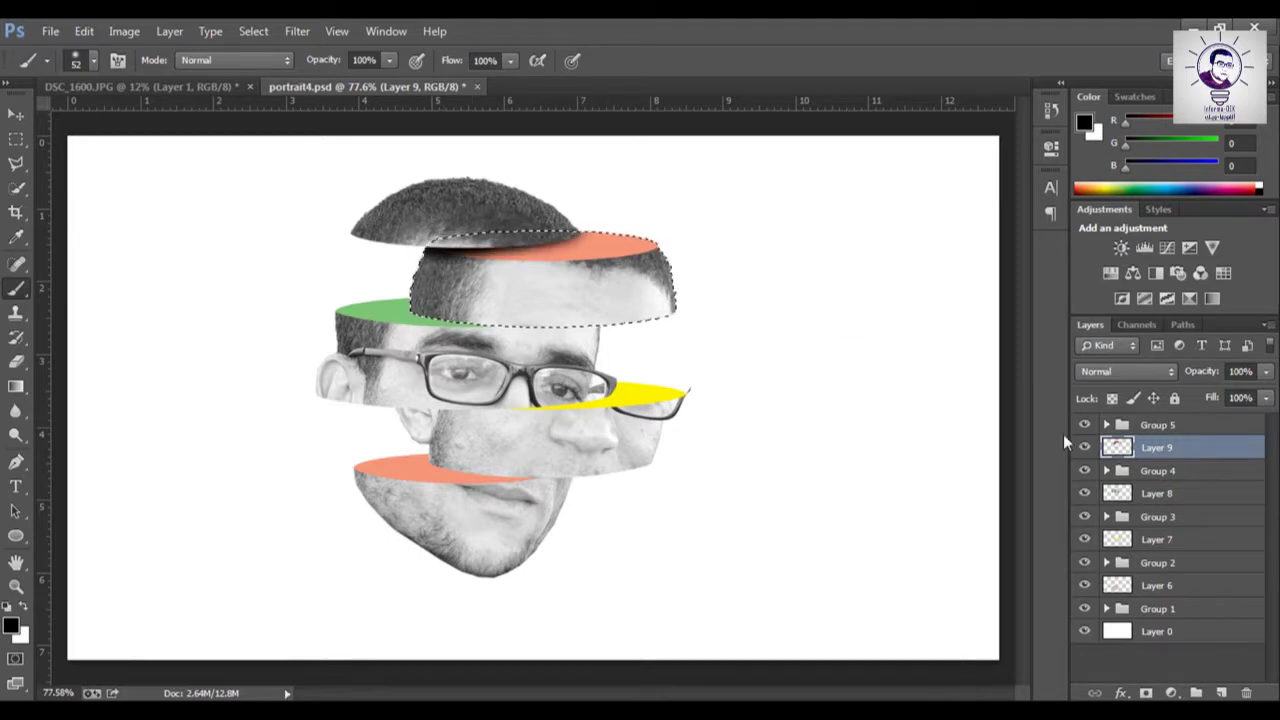
# Paint black shading under the green and yellow slice tops on Layers 8 and 7.
pyautogui.click(1157, 493)
pyautogui.keyDown('ctrl'); pyautogui.click(1117, 493); pyautogui.keyUp('ctrl')
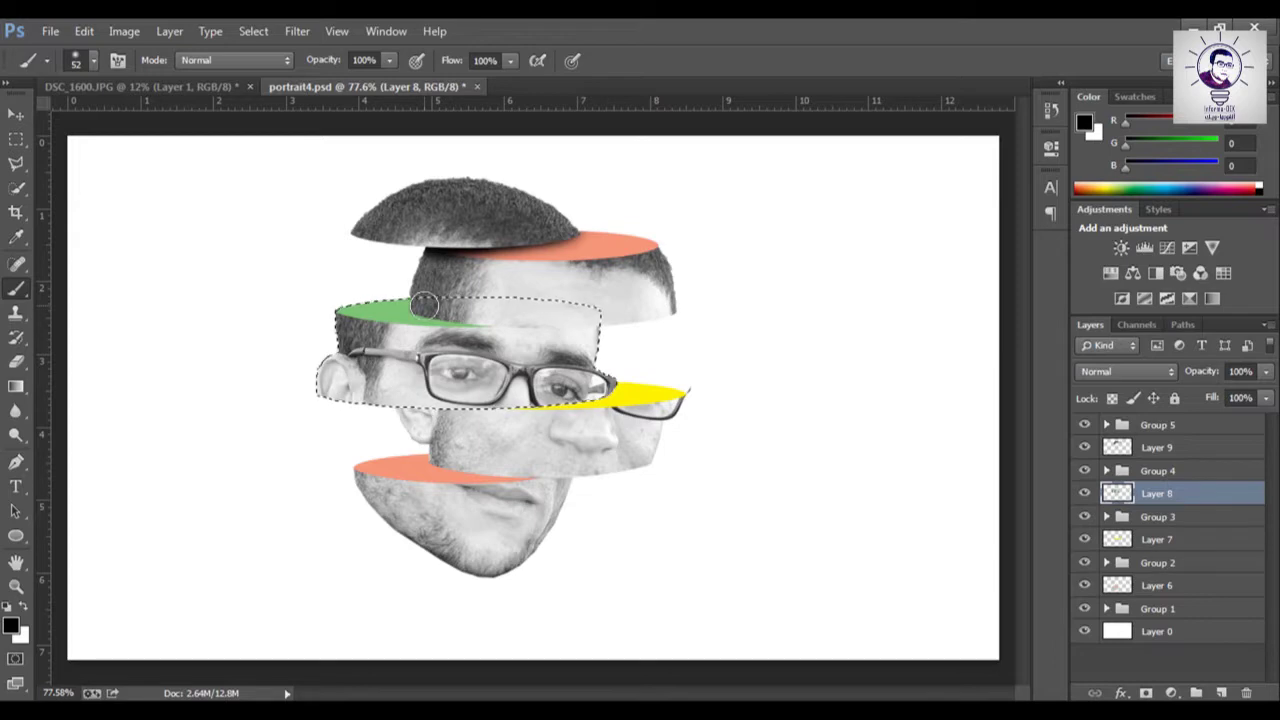
pyautogui.moveTo(424, 305); pyautogui.dragTo(600, 322)
pyautogui.keyDown('ctrl'); pyautogui.click(1117, 539); pyautogui.keyUp('ctrl')
pyautogui.click(1157, 539)
pyautogui.moveTo(595, 389); pyautogui.dragTo(381, 403)
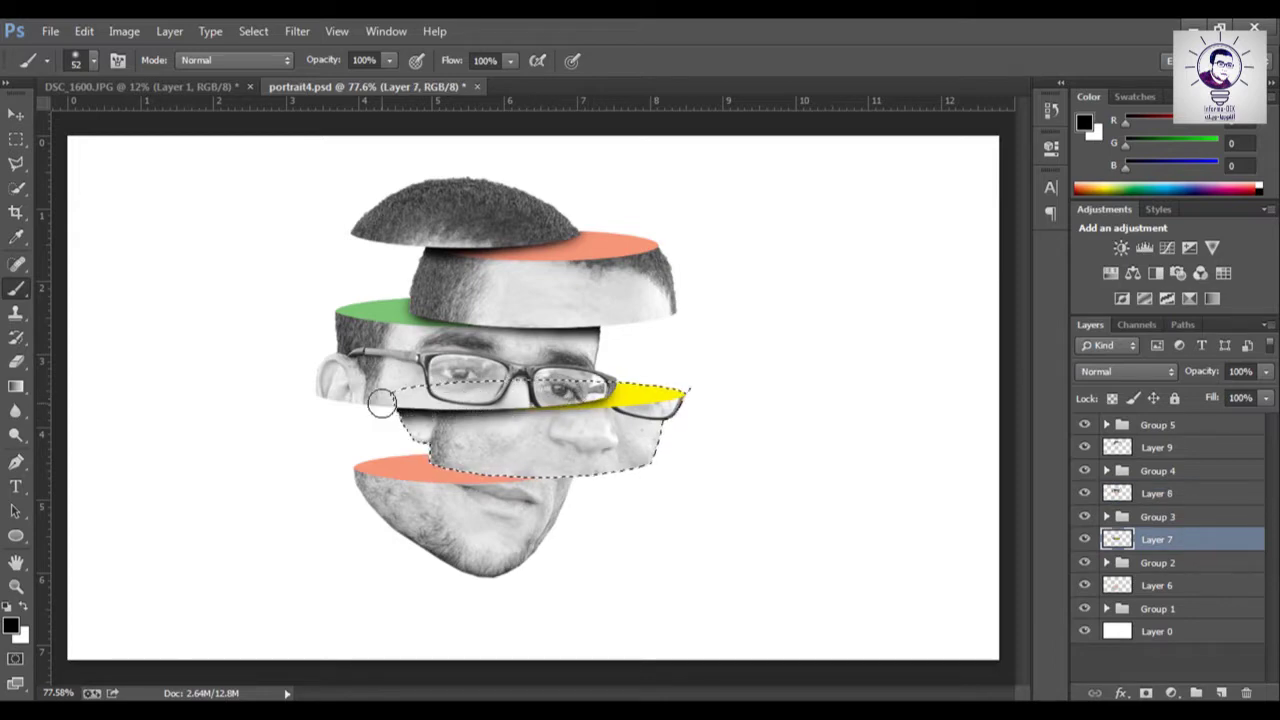
# Shade the chin slice under its orange top on Layer 6 and deselect.
pyautogui.click(1117, 586)
pyautogui.keyDown('ctrl'); pyautogui.click(1117, 586); pyautogui.keyUp('ctrl')
pyautogui.moveTo(470, 461); pyautogui.dragTo(573, 471)
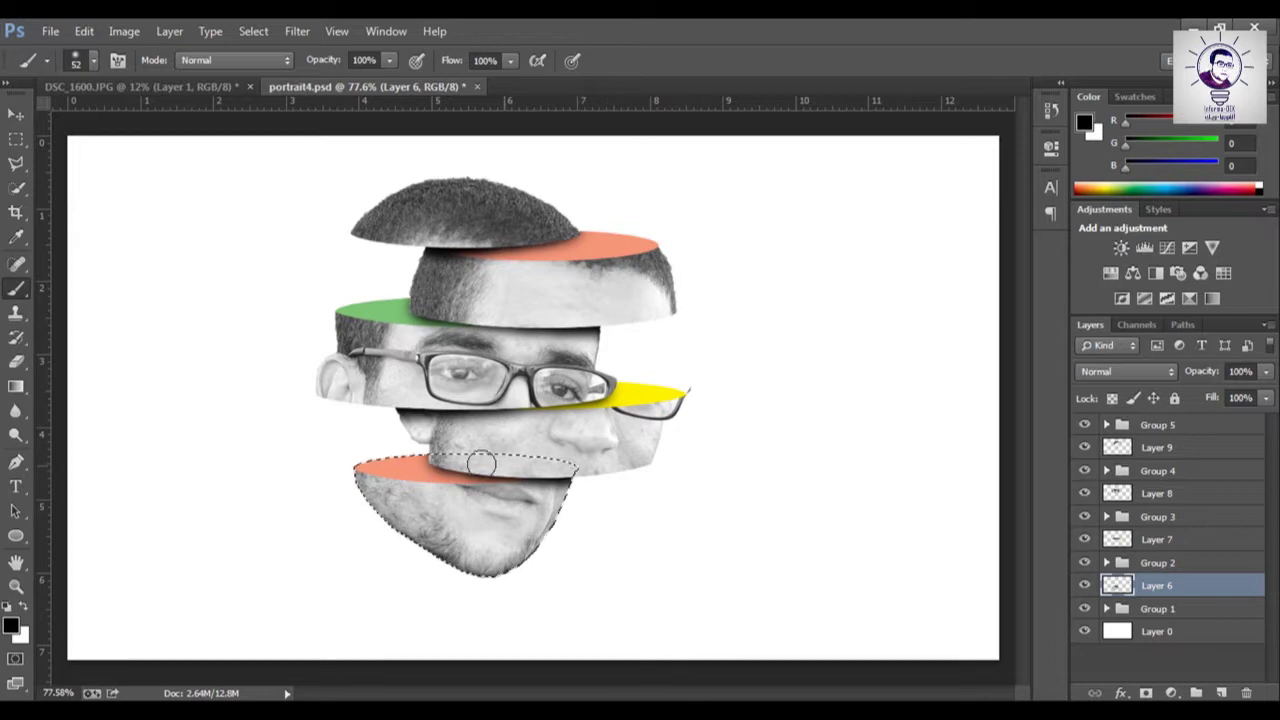
pyautogui.hotkey('ctrl', 'd')
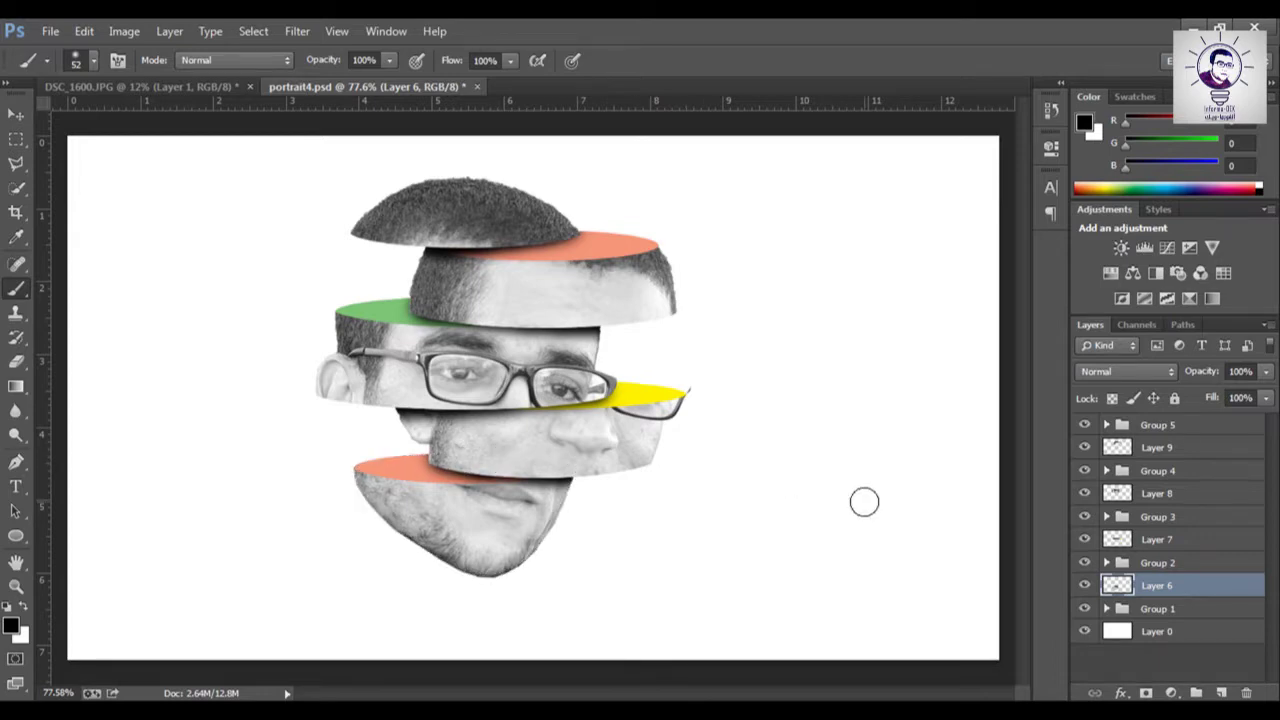
pyautogui.press('e')
pyautogui.click(1157, 562)
# Add a black-to-white Radial, reversed Gradient Fill at 456% scale above Layer 0.
pyautogui.click(1157, 631)
pyautogui.click(1171, 692)
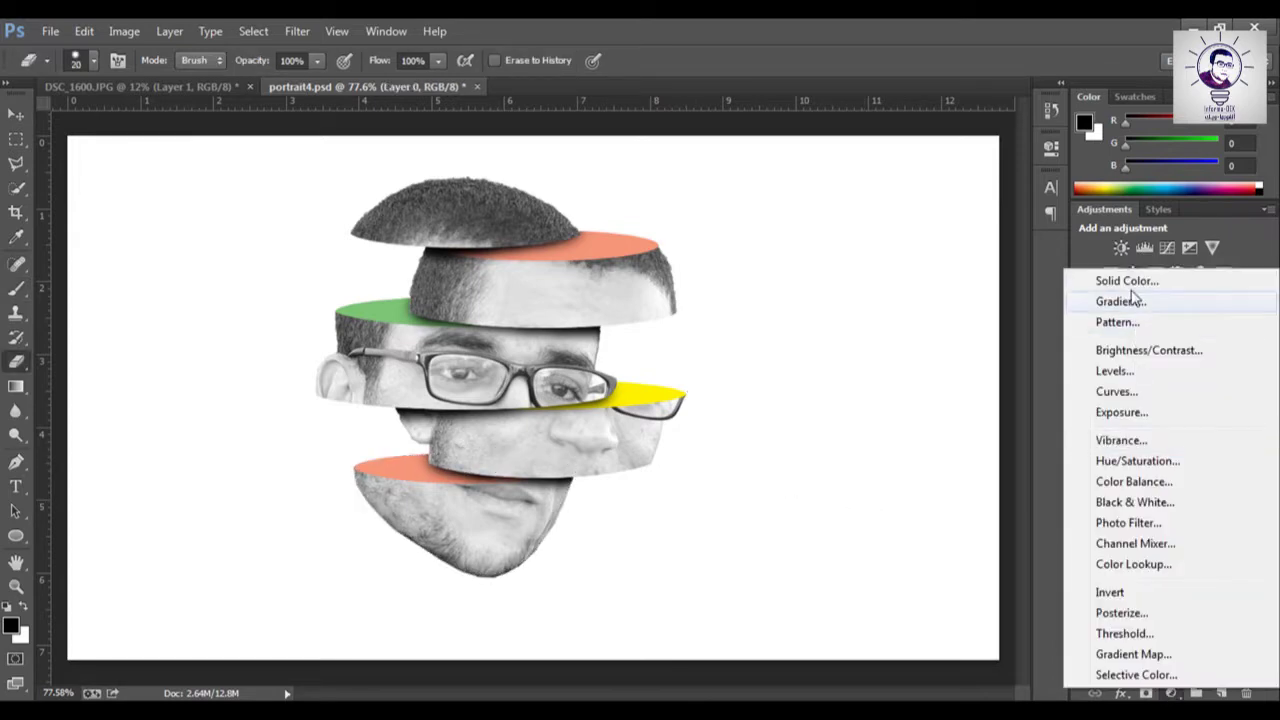
pyautogui.click(1125, 294)
pyautogui.moveTo(849, 237); pyautogui.dragTo(904, 252)
pyautogui.click(922, 280)
pyautogui.click(845, 315)
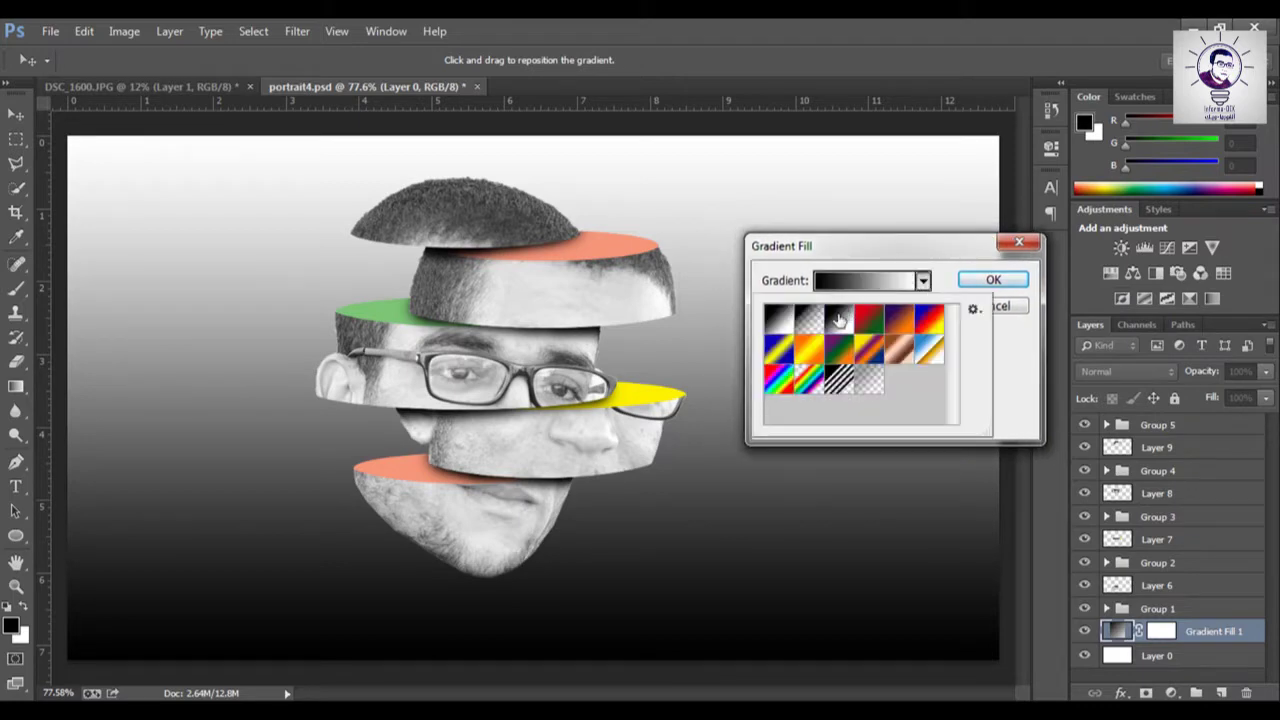
pyautogui.press('Return')
pyautogui.click(884, 311)
pyautogui.click(853, 345)
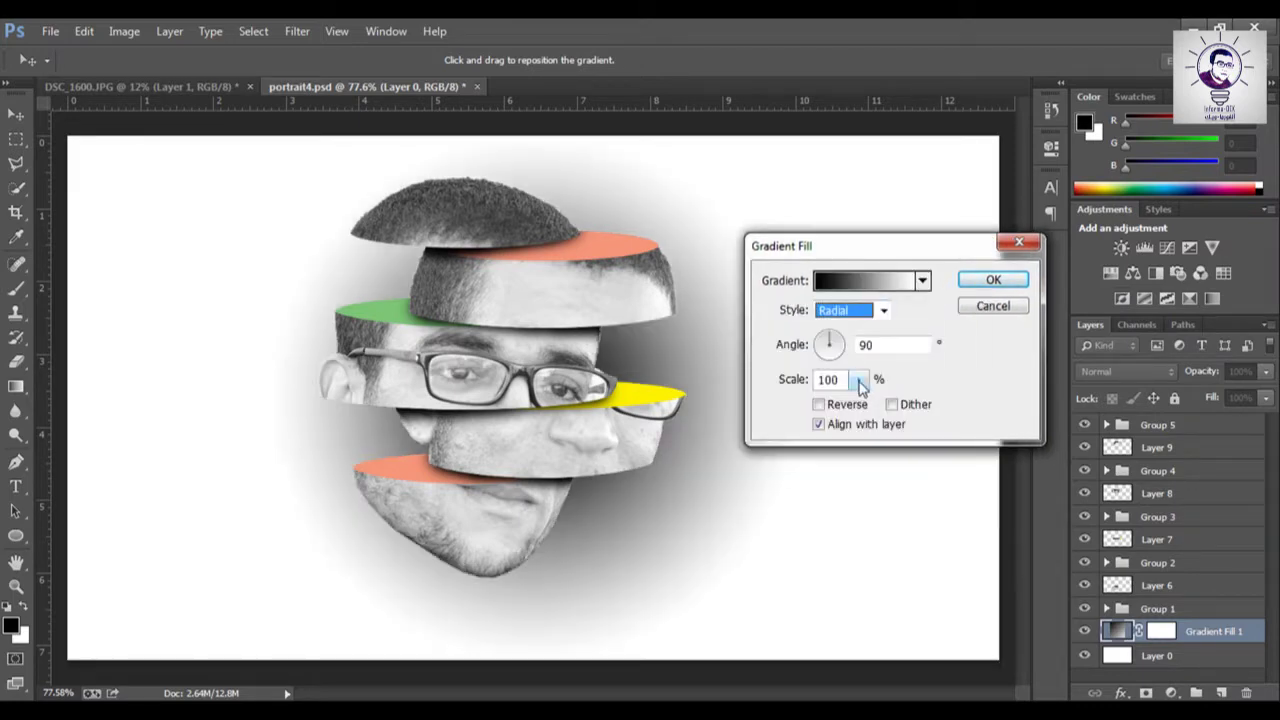
pyautogui.click(834, 403)
pyautogui.moveTo(858, 381); pyautogui.dragTo(891, 406)
pyautogui.click(992, 282)
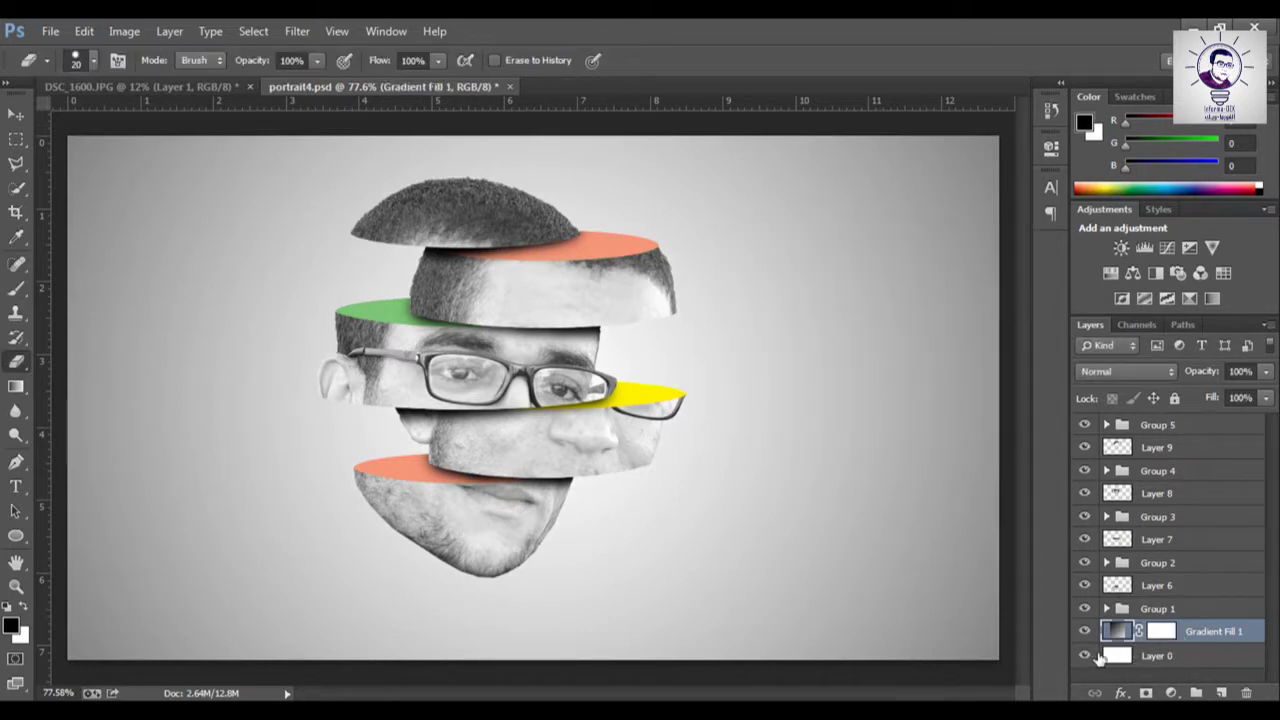
# Hide the background layers and stamp the visible slices into merged Layer 10.
pyautogui.moveTo(1087, 658); pyautogui.dragTo(1086, 638)
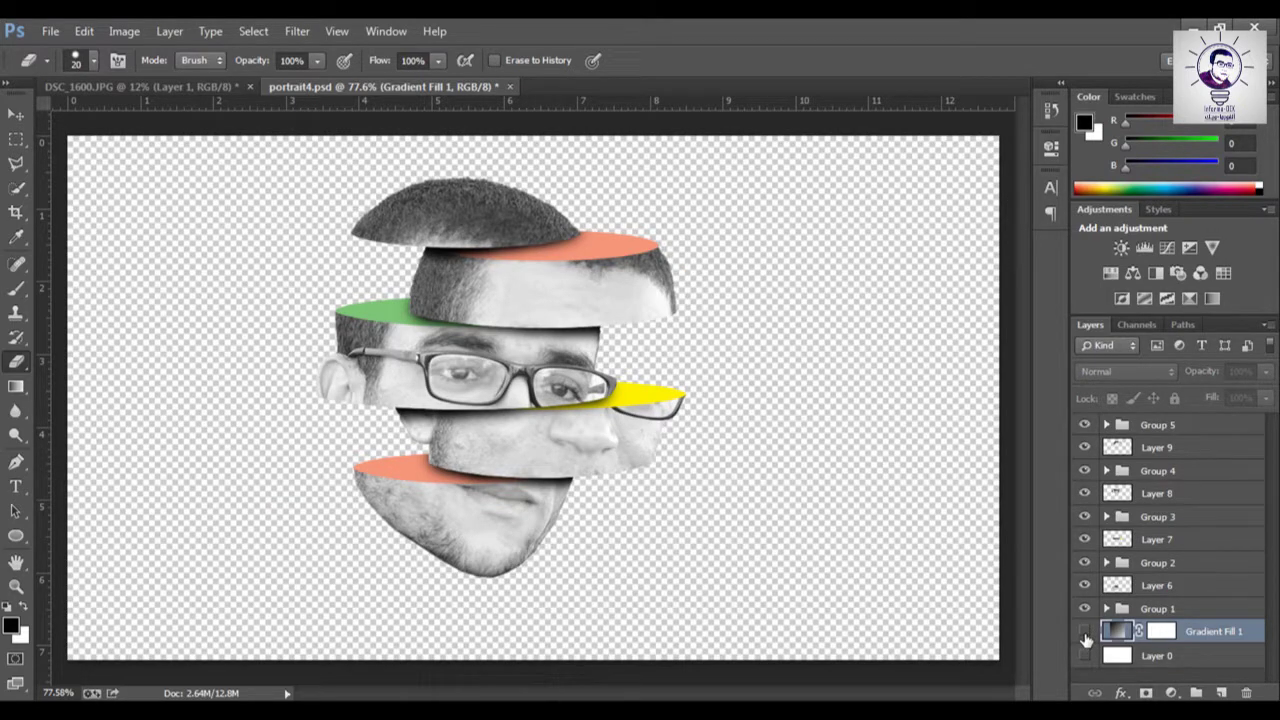
pyautogui.click(1212, 436)
pyautogui.hotkey('ctrl', 'alt', 'shift', 'e')
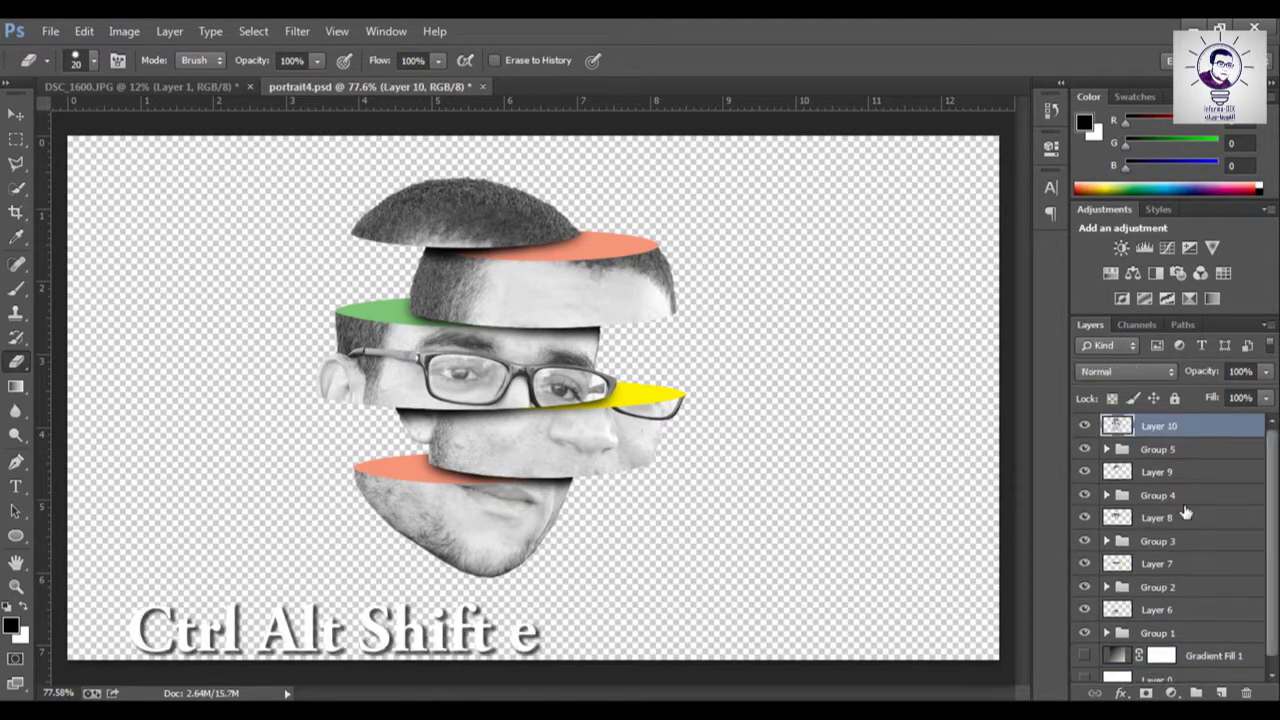
# Show the background again, hide Layer 10, and add a new layer above Group 5 with the face selection loaded.
pyautogui.moveTo(1090, 682); pyautogui.dragTo(1086, 655)
pyautogui.click(1084, 426)
pyautogui.press('b')
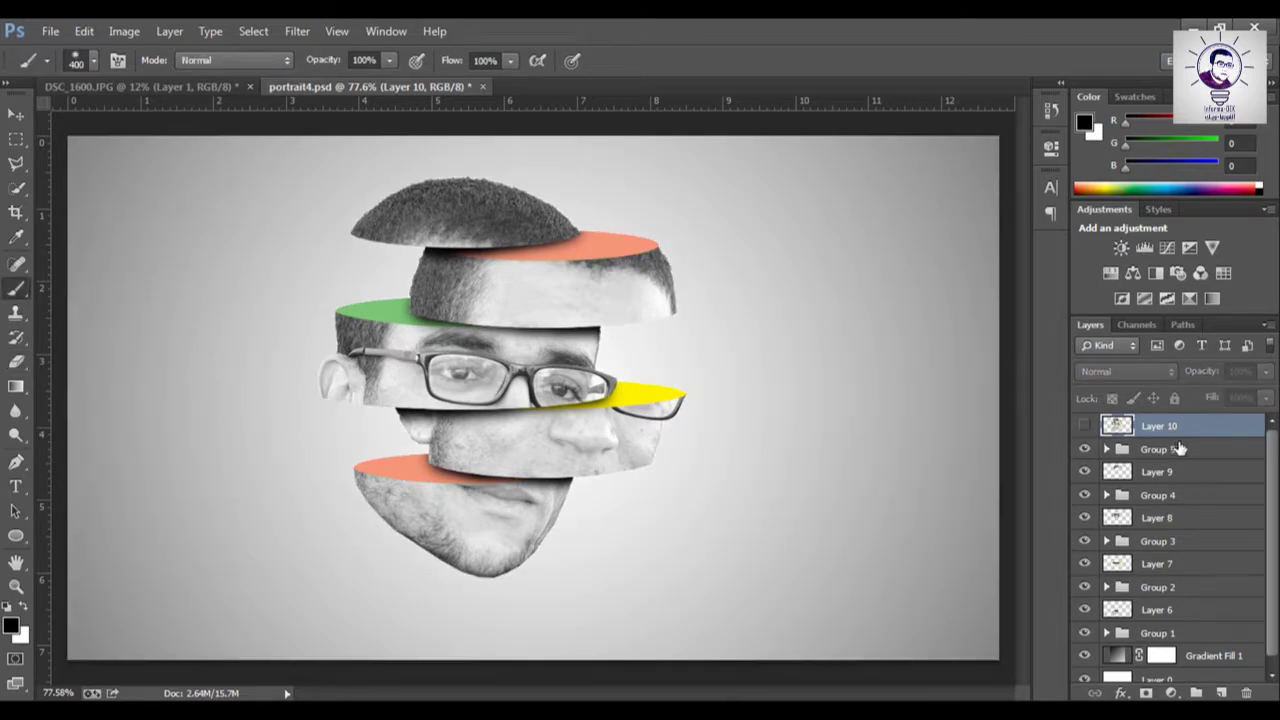
pyautogui.click(1173, 452)
pyautogui.hotkey('ctrl', 'shift', 'alt', 'n')
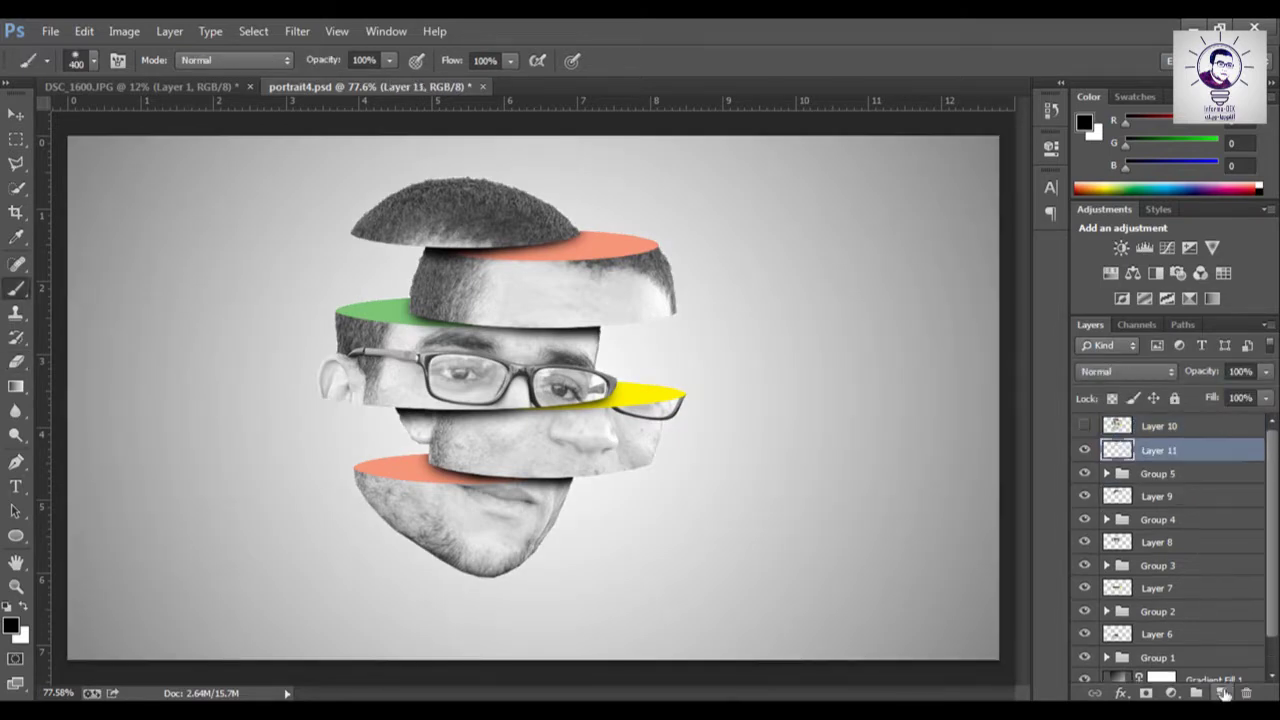
pyautogui.keyDown('ctrl'); pyautogui.click(1117, 426); pyautogui.keyUp('ctrl')
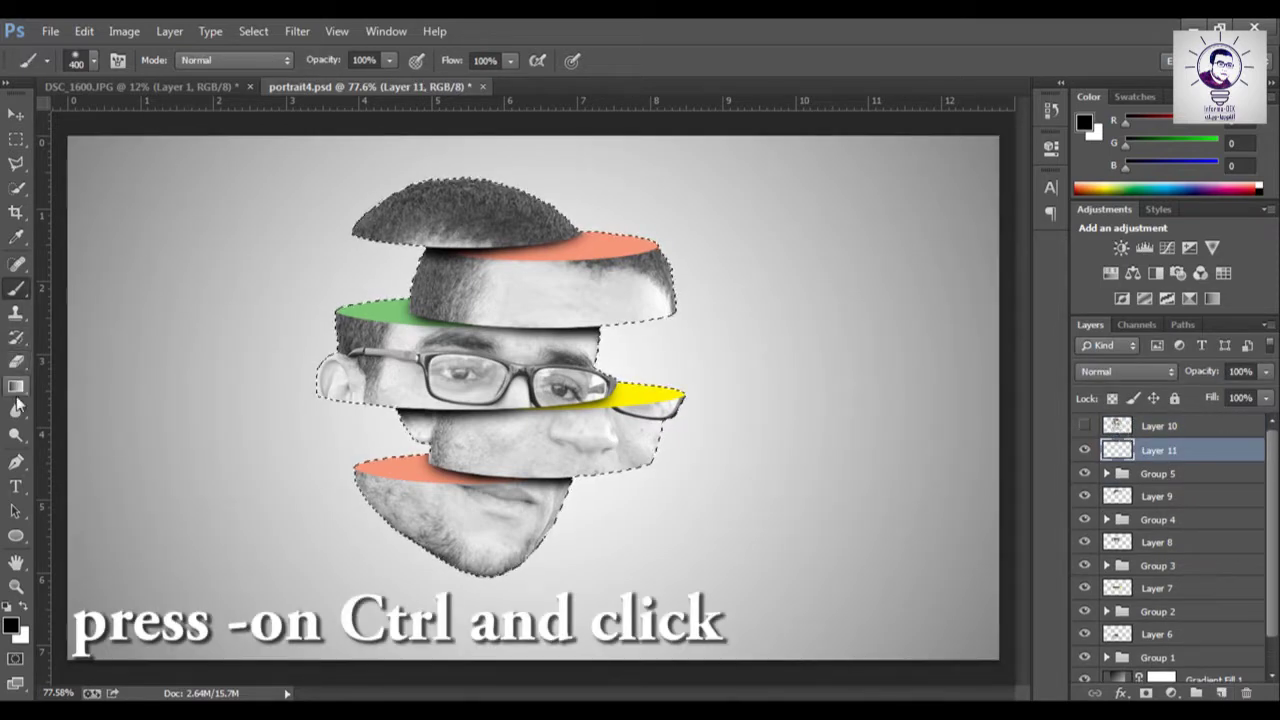
# Draw a foreground-to-transparent gradient across the face selection on Layer 11.
pyautogui.press('g')
pyautogui.click(133, 61)
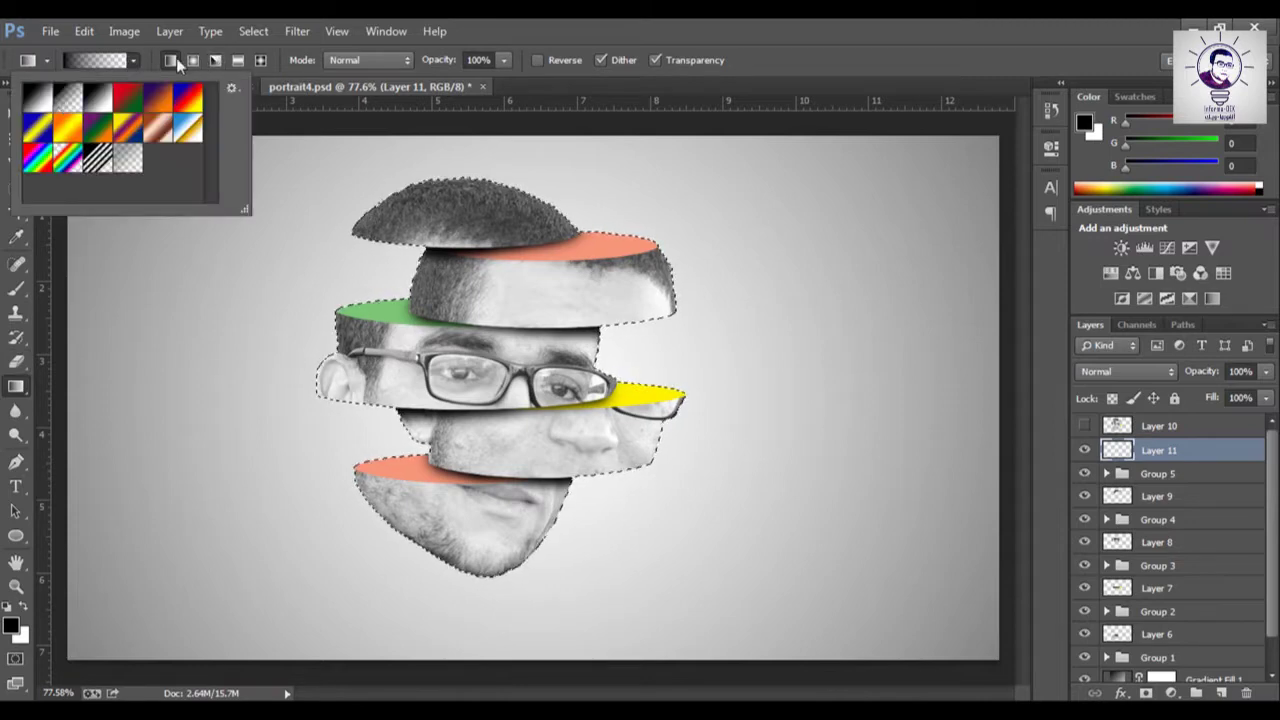
pyautogui.doubleClick(68, 102)
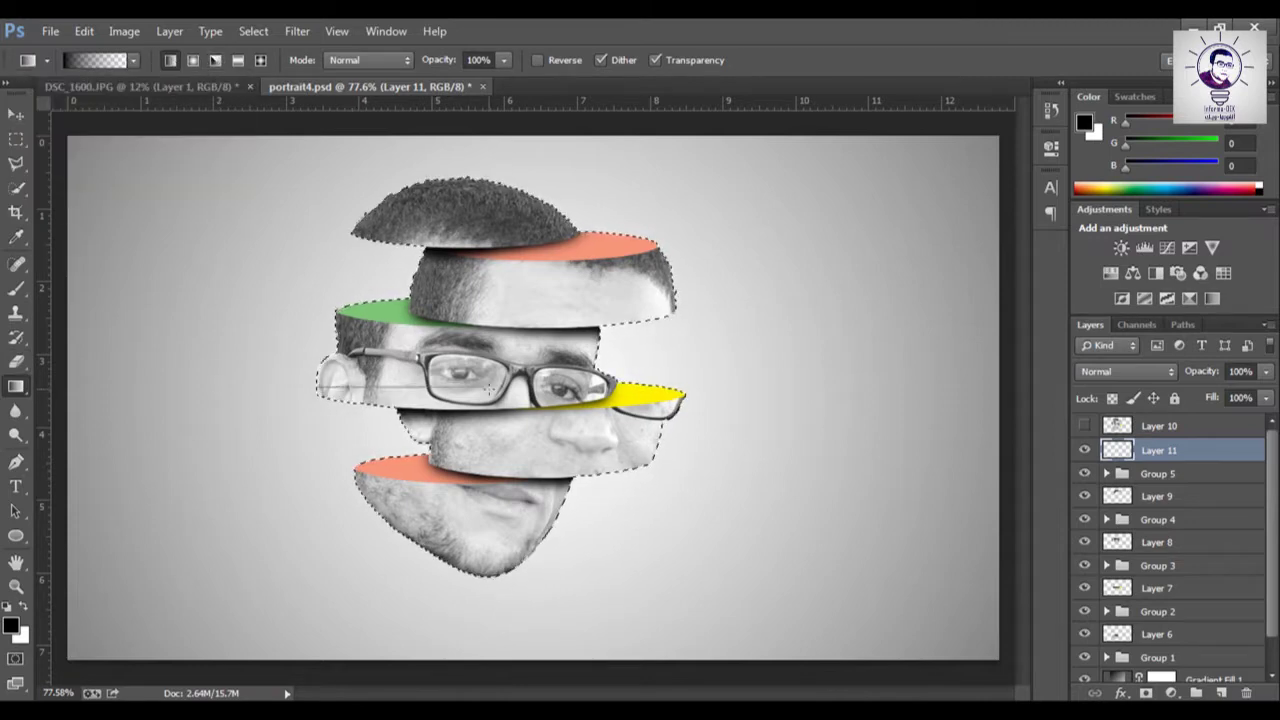
pyautogui.moveTo(328, 391); pyautogui.dragTo(490, 391)
# Lower Layer 11's opacity to 60% and compare the shading.
pyautogui.click(1265, 371)
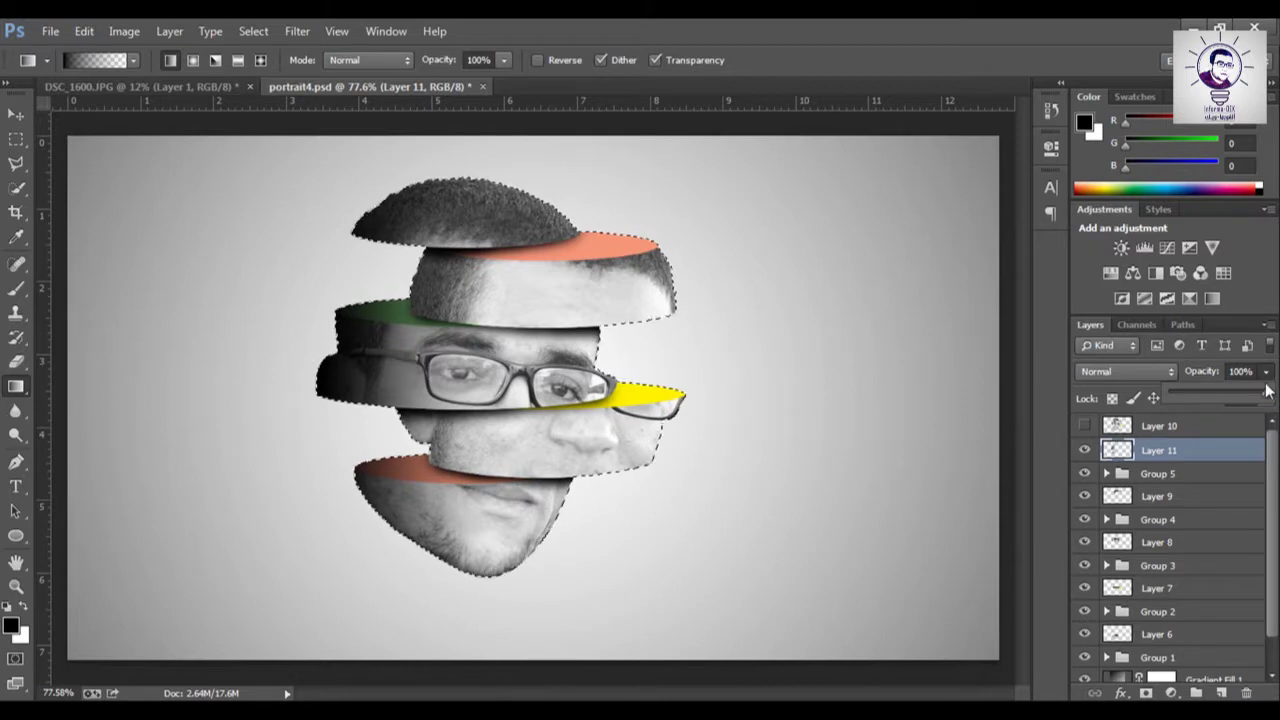
pyautogui.moveTo(1265, 393); pyautogui.dragTo(1232, 397)
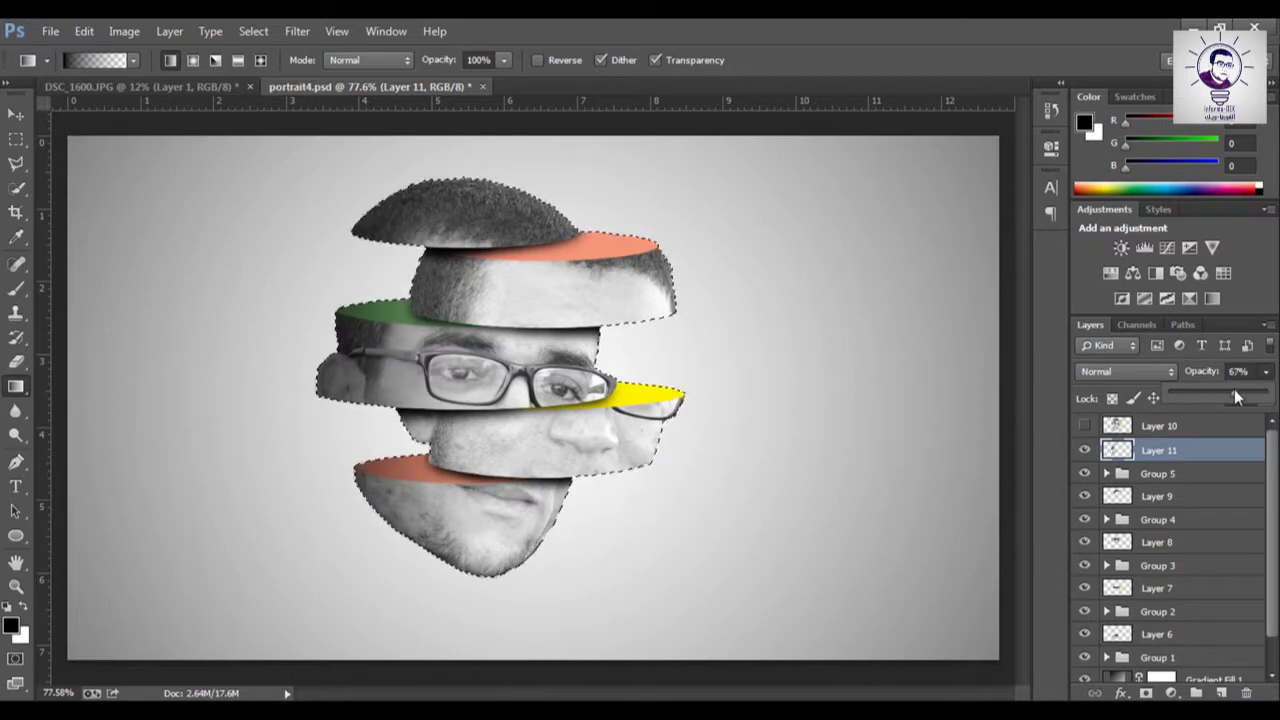
pyautogui.moveTo(1232, 393); pyautogui.dragTo(1227, 393)
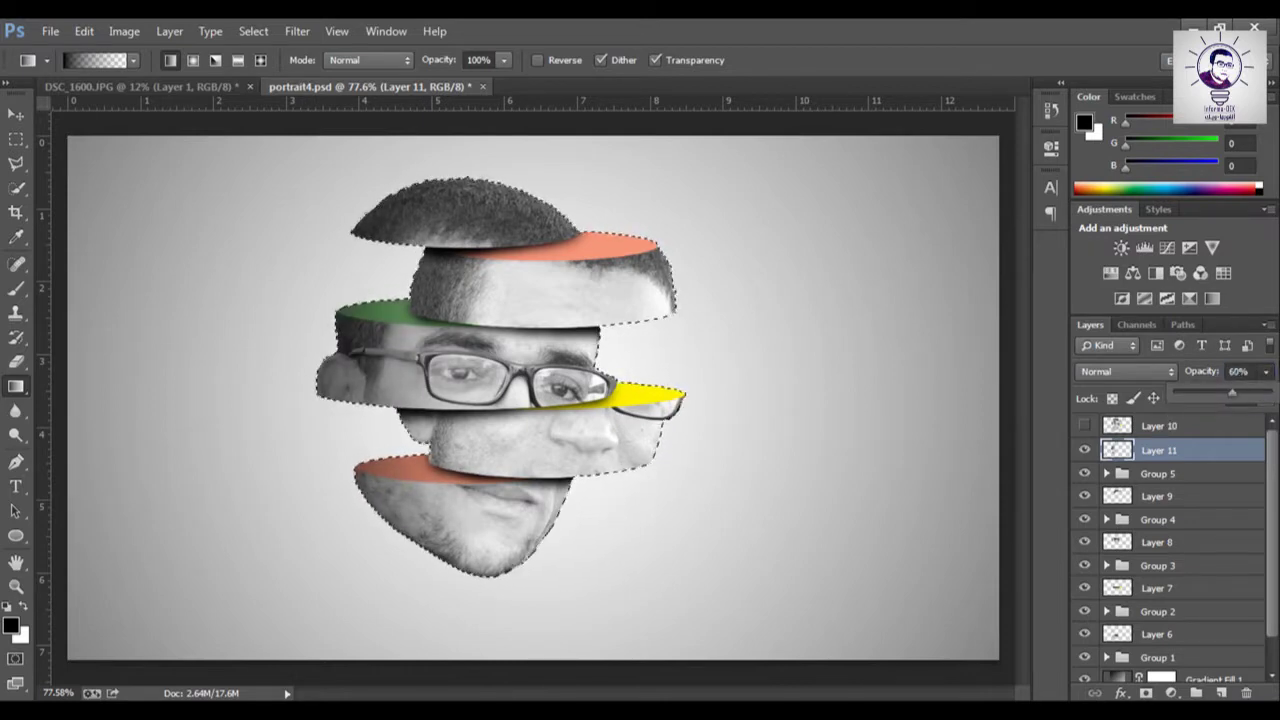
pyautogui.click(1084, 450)
pyautogui.click(1084, 450)
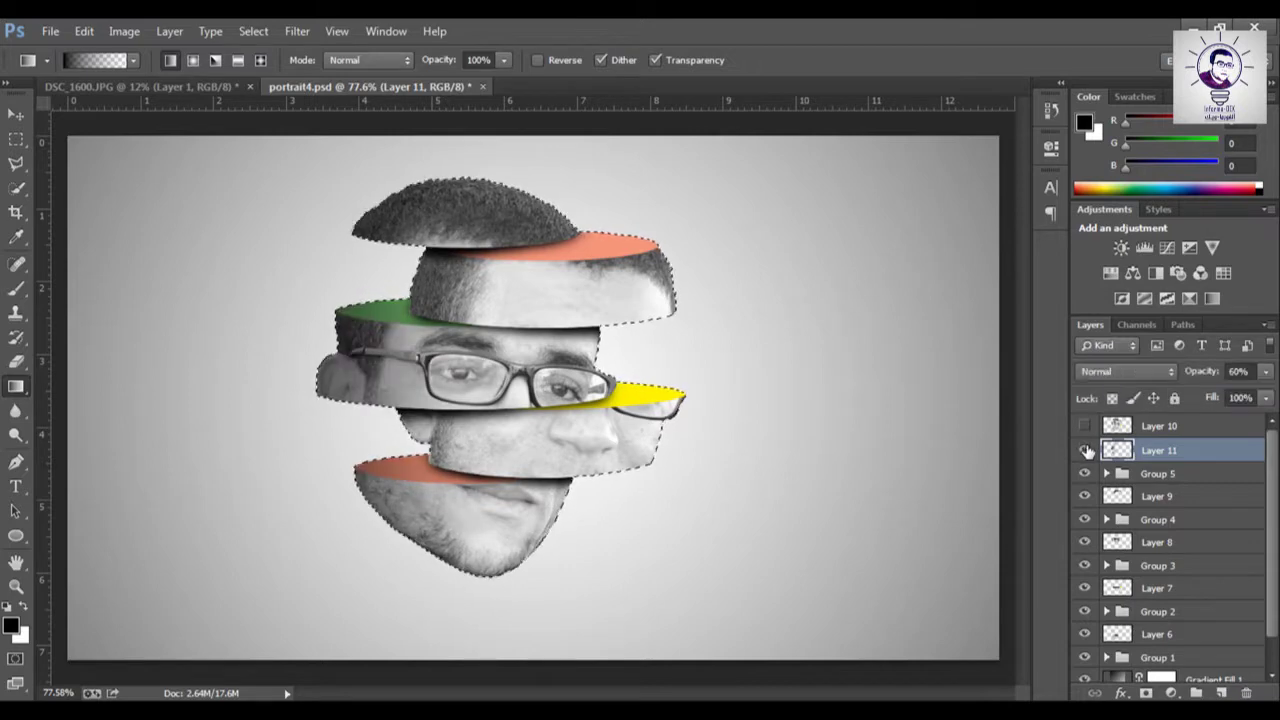
pyautogui.scroll(-2, 1170, 550)
# Add an empty layer above Gradient Fill 1 and clear the selection.
pyautogui.click(1161, 645)
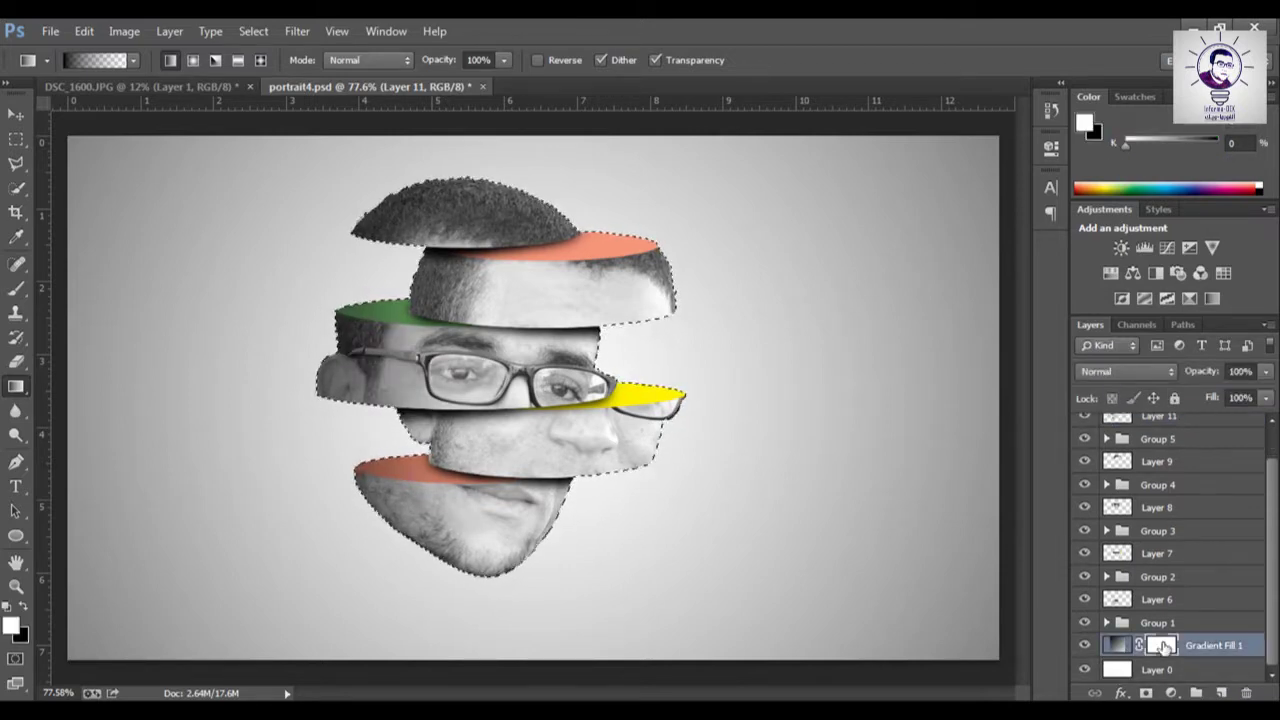
pyautogui.click(1221, 693)
pyautogui.hotkey('ctrl', 'd')
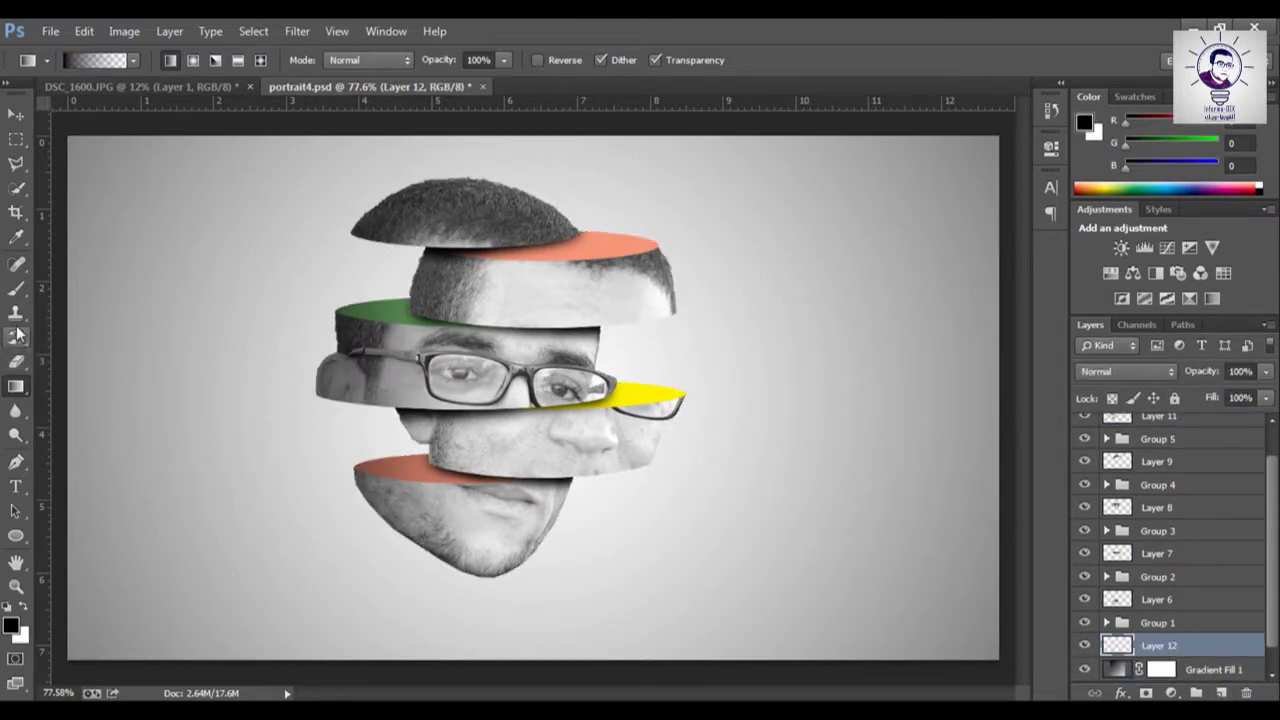
pyautogui.press('b')
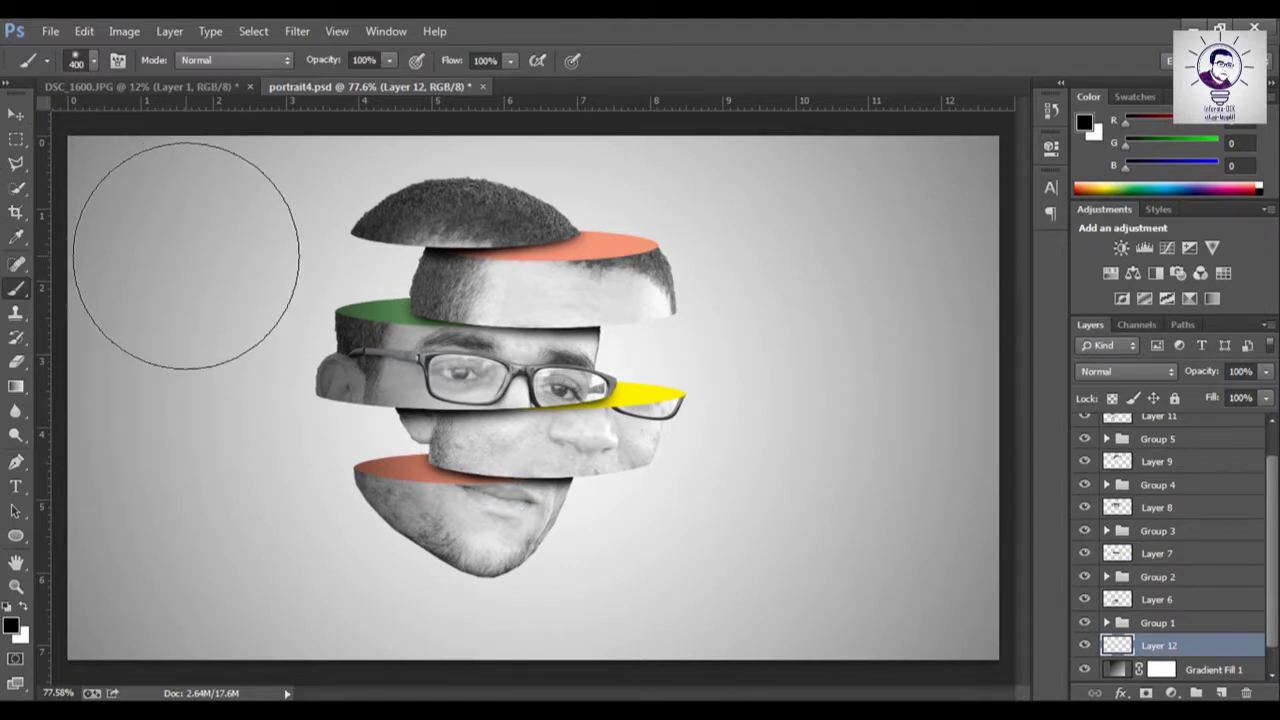
pyautogui.rightClick(186, 256)
# Paint a soft black dab at the top-left and stretch it down to the canvas bottom.
pyautogui.doubleClick(222, 386)
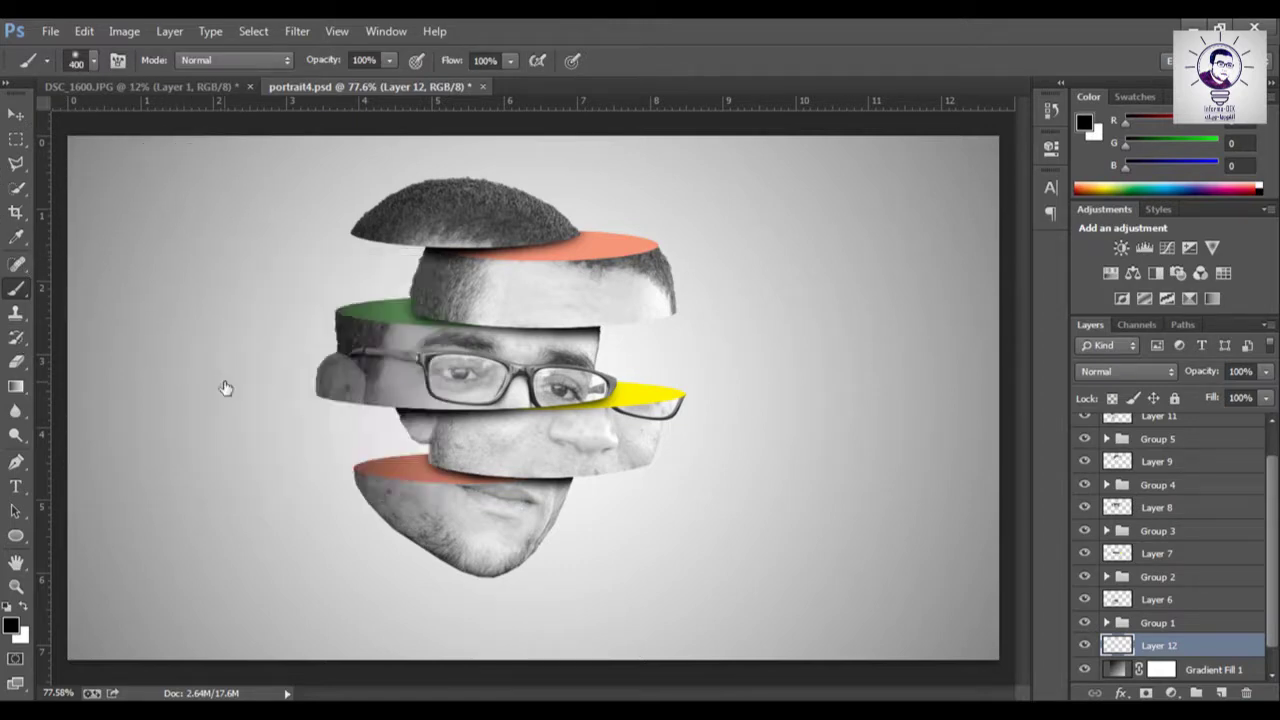
pyautogui.click(143, 208)
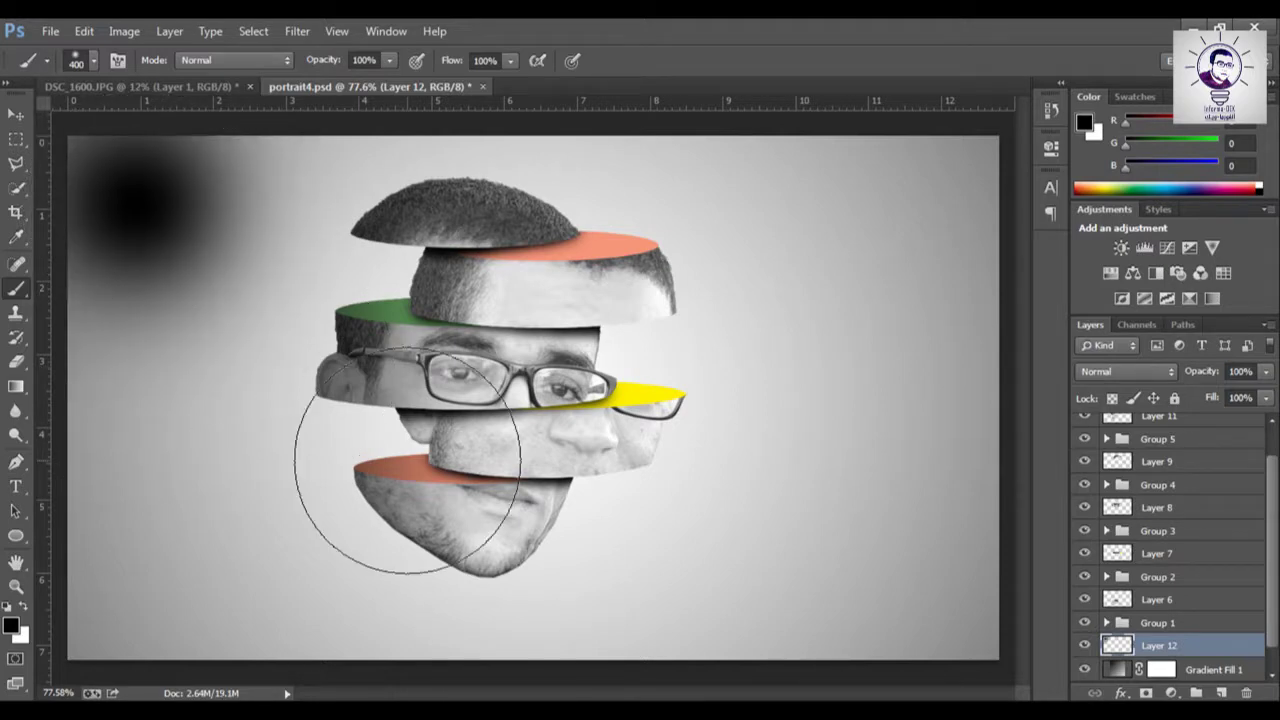
pyautogui.press('v')
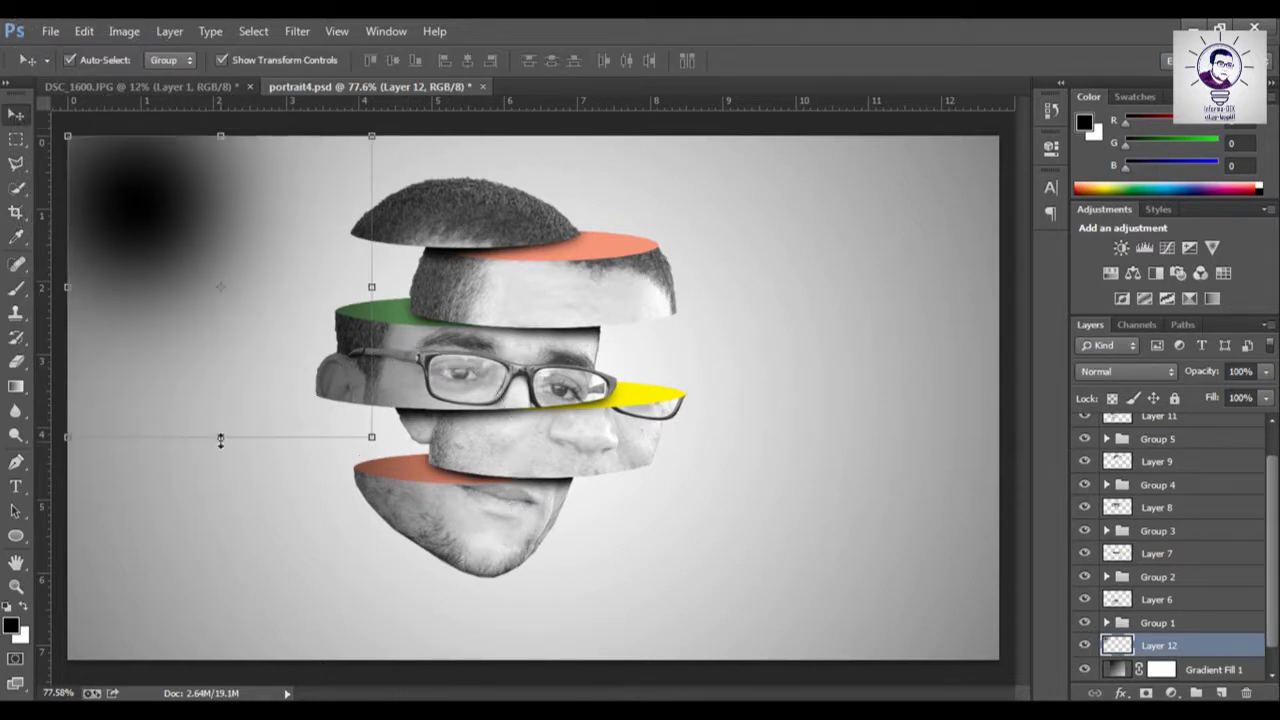
pyautogui.moveTo(221, 440); pyautogui.dragTo(221, 660)
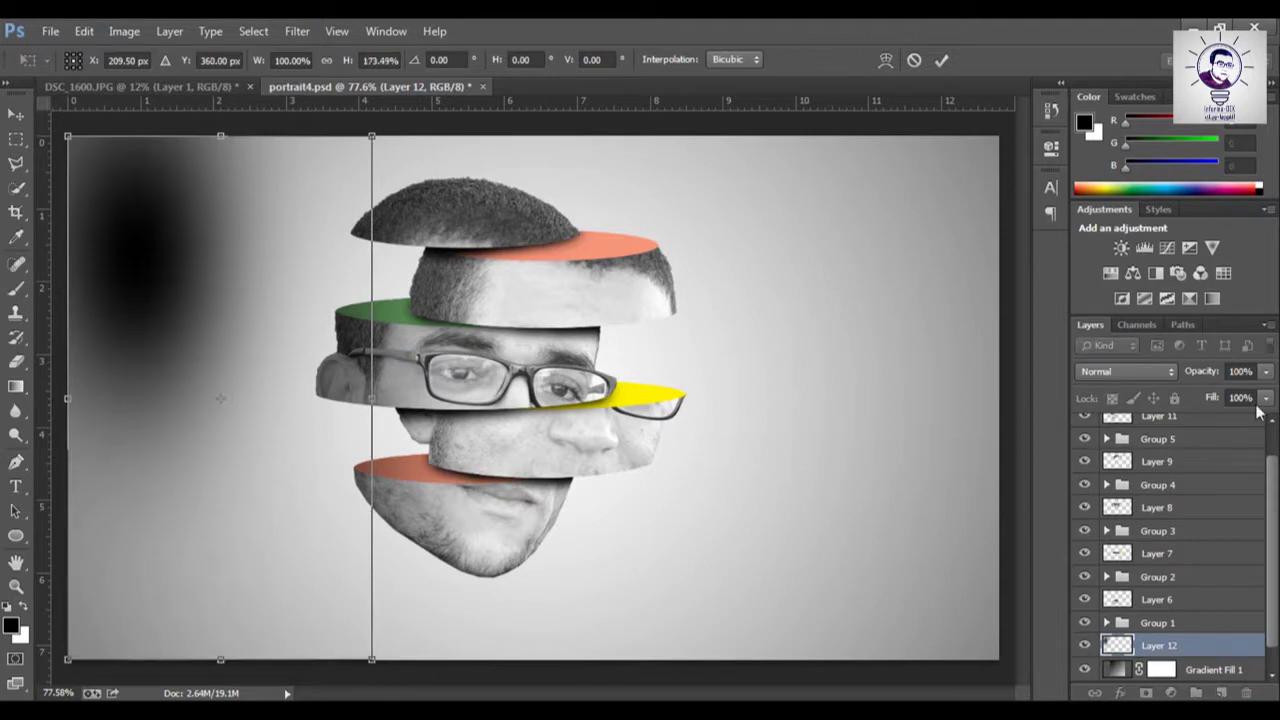
pyautogui.press('Return')
# Fade Layer 12's shadow to about 35% opacity and add a new empty layer above it.
pyautogui.click(1265, 371)
pyautogui.moveTo(1215, 392); pyautogui.dragTo(1204, 392)
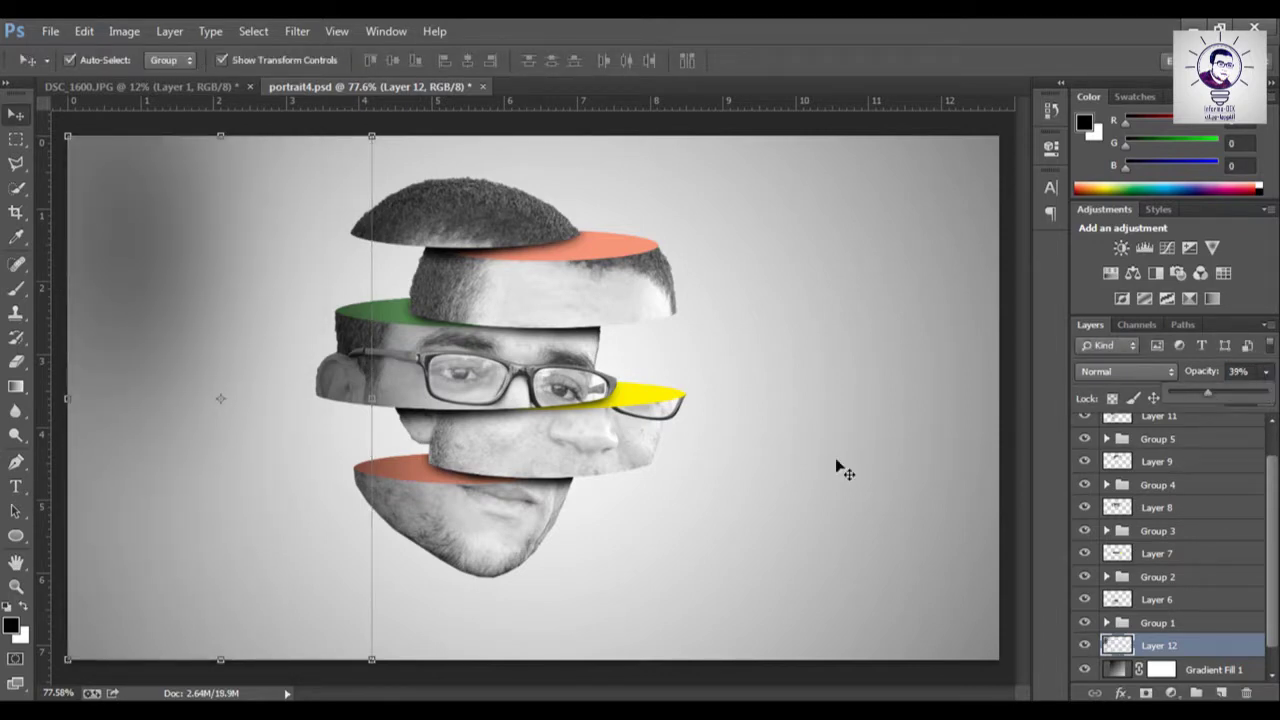
pyautogui.moveTo(1276, 630); pyautogui.dragTo(1277, 648)
pyautogui.click(1225, 692)
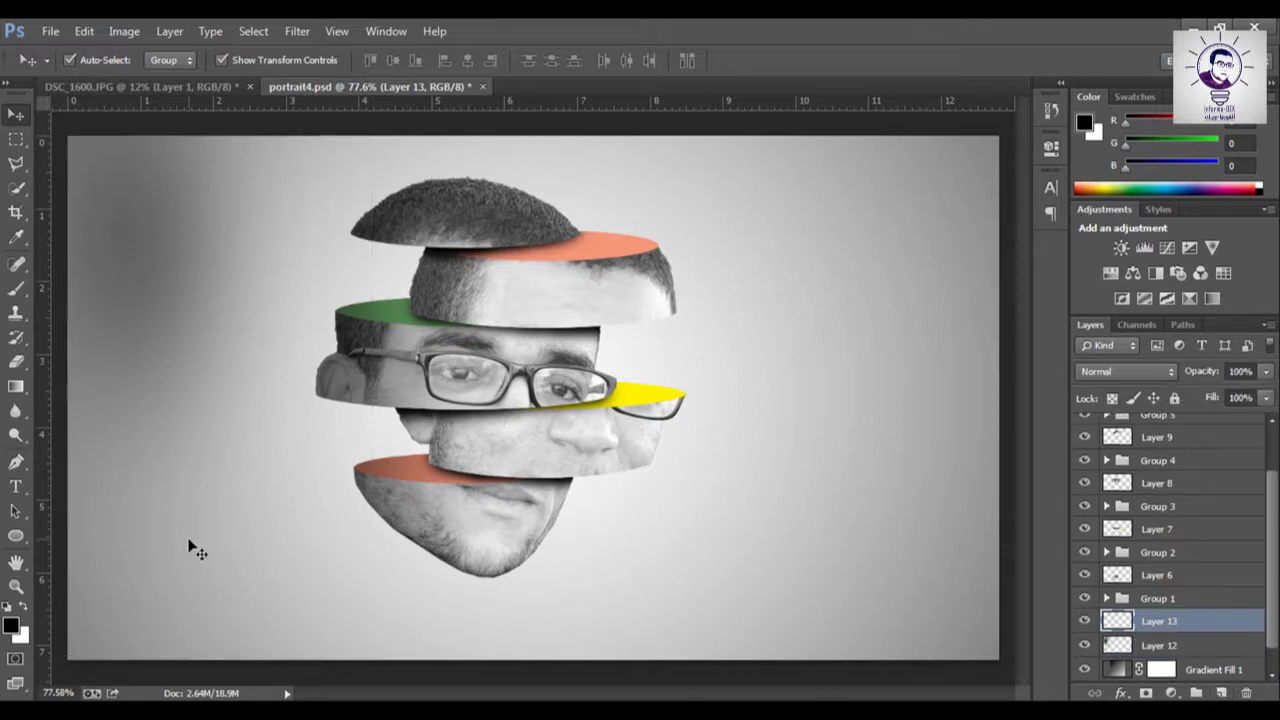
# Paint a soft white glow at the upper right and stretch it downward.
pyautogui.click(17, 290)
pyautogui.press('x')
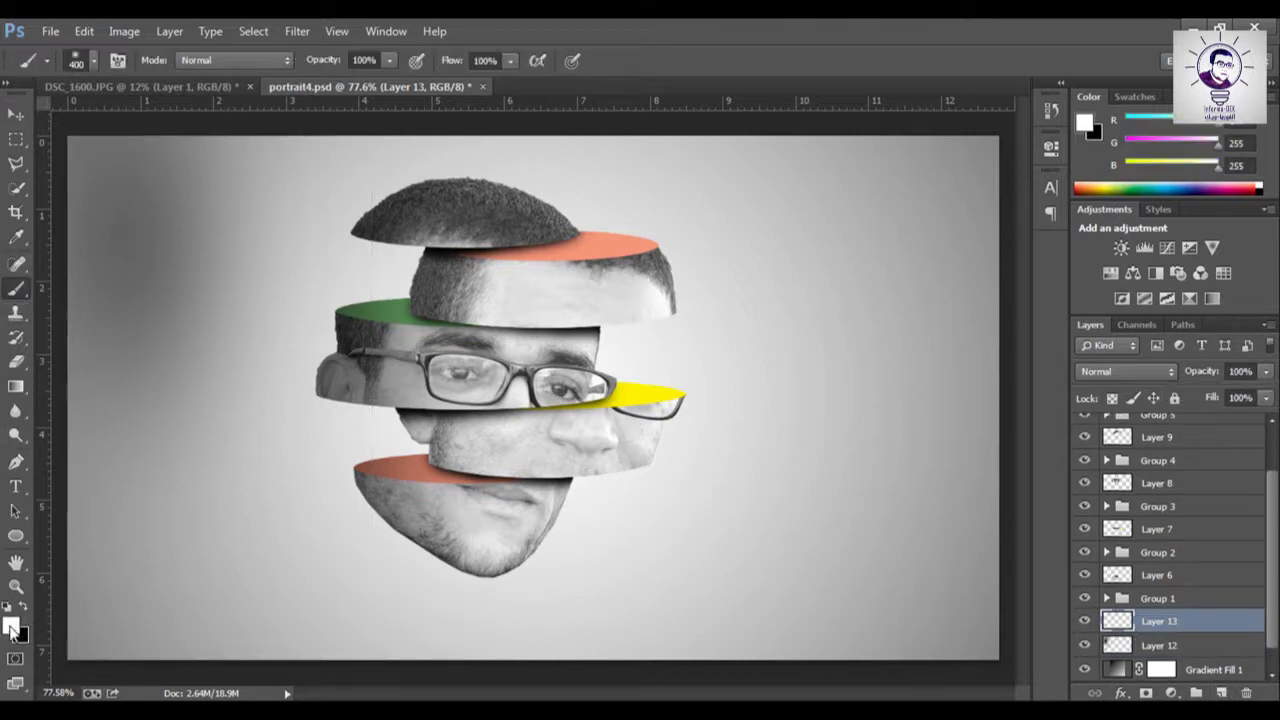
pyautogui.click(914, 172)
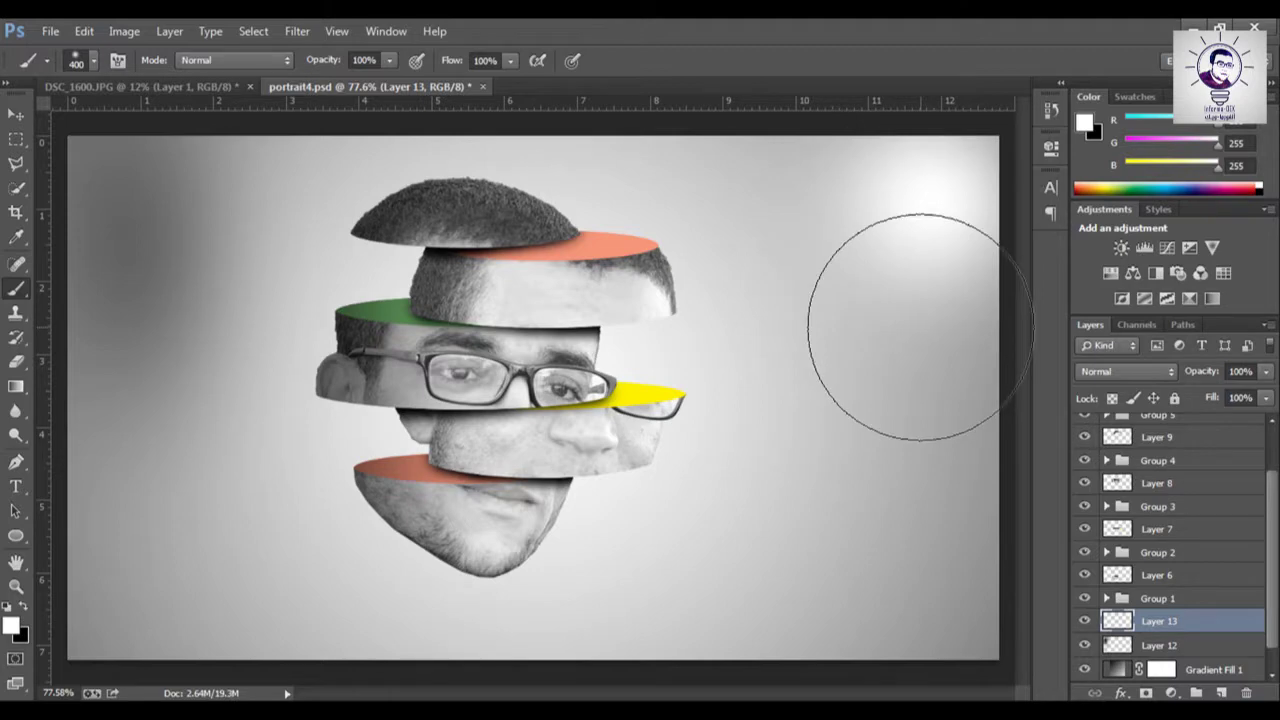
pyautogui.press('v')
pyautogui.moveTo(846, 434); pyautogui.dragTo(856, 660)
pyautogui.press('Return')
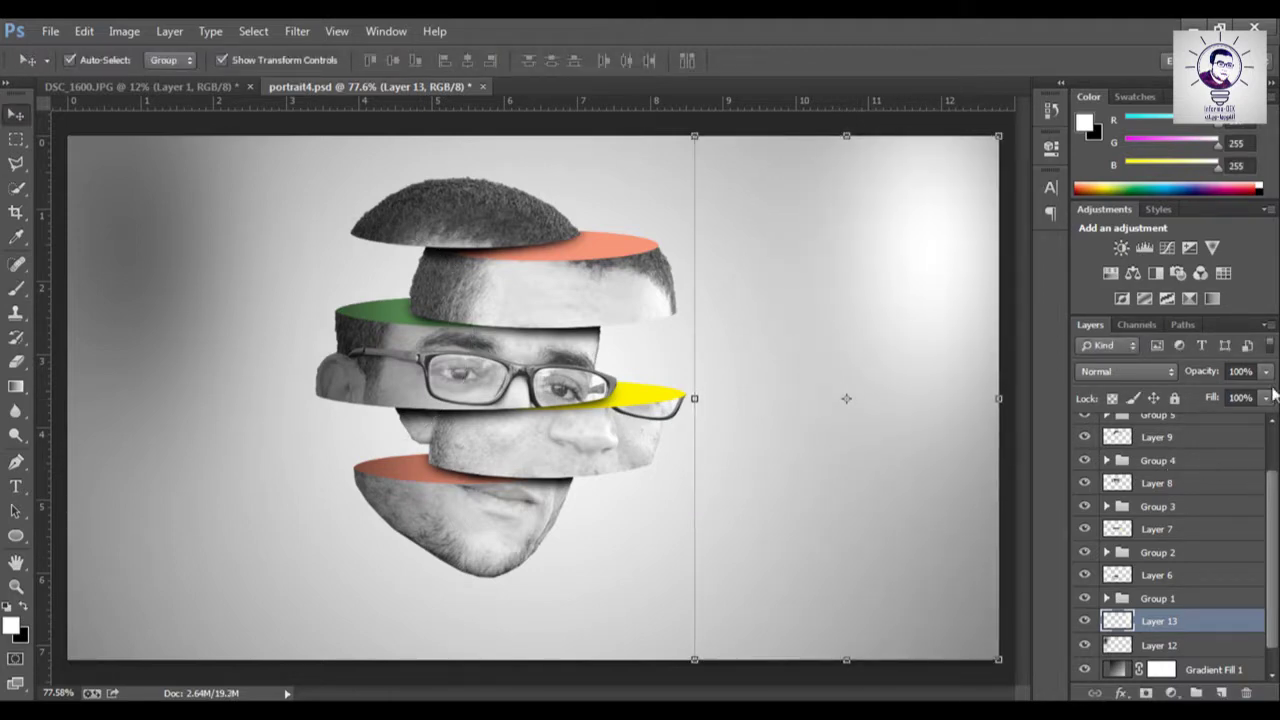
# Set the white glow to about 46% opacity and fade Layer 12's shadow to about 27%.
pyautogui.click(1265, 371)
pyautogui.moveTo(1262, 393); pyautogui.dragTo(1216, 390)
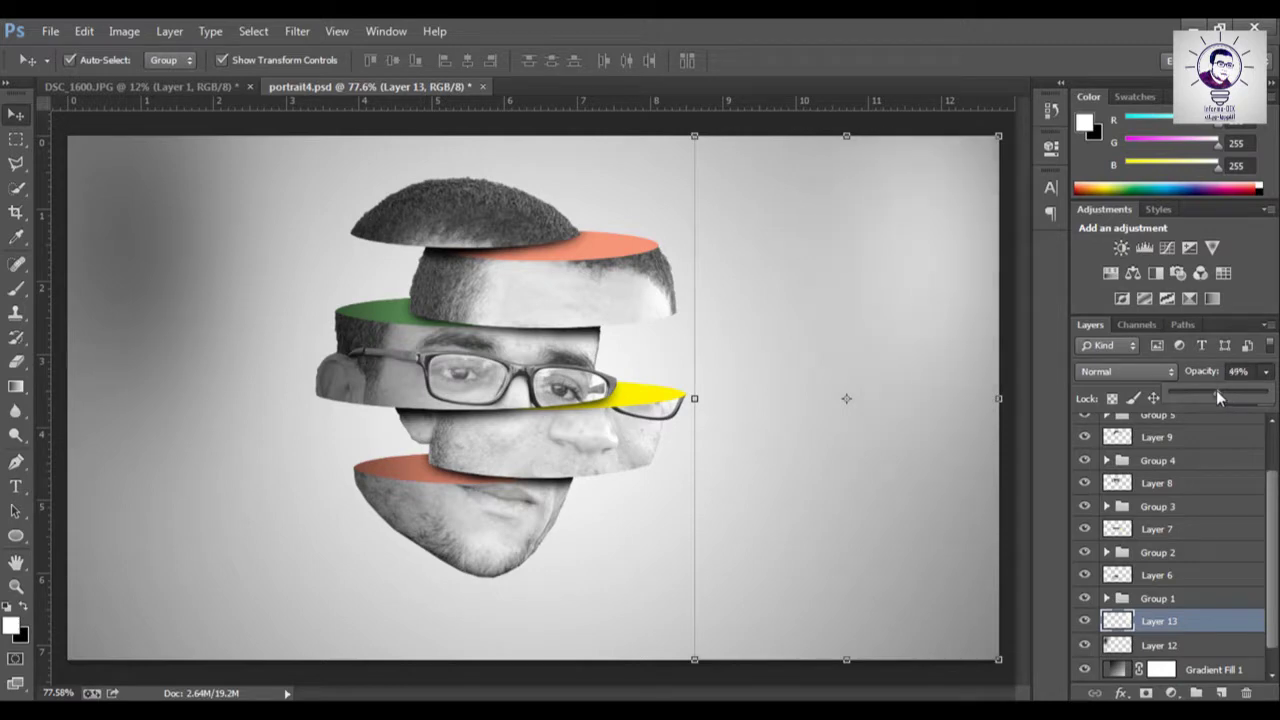
pyautogui.click(1193, 646)
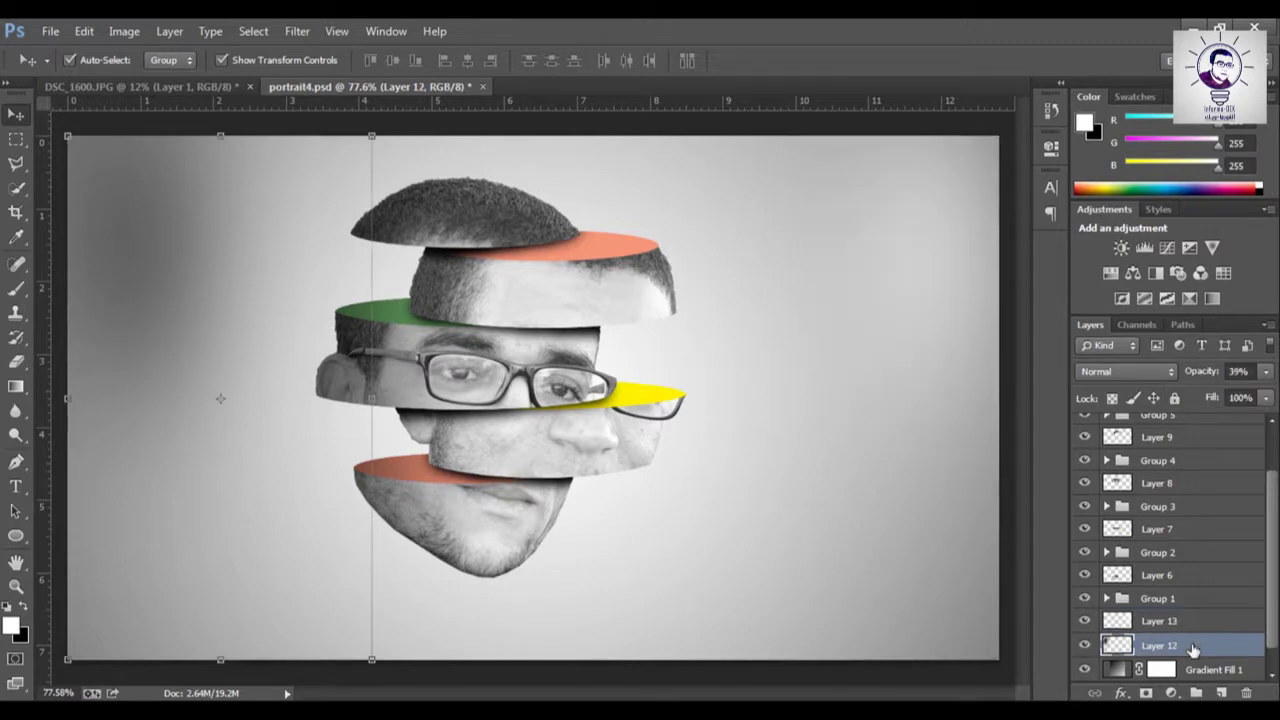
pyautogui.click(1266, 372)
pyautogui.moveTo(1210, 397); pyautogui.dragTo(1201, 397)
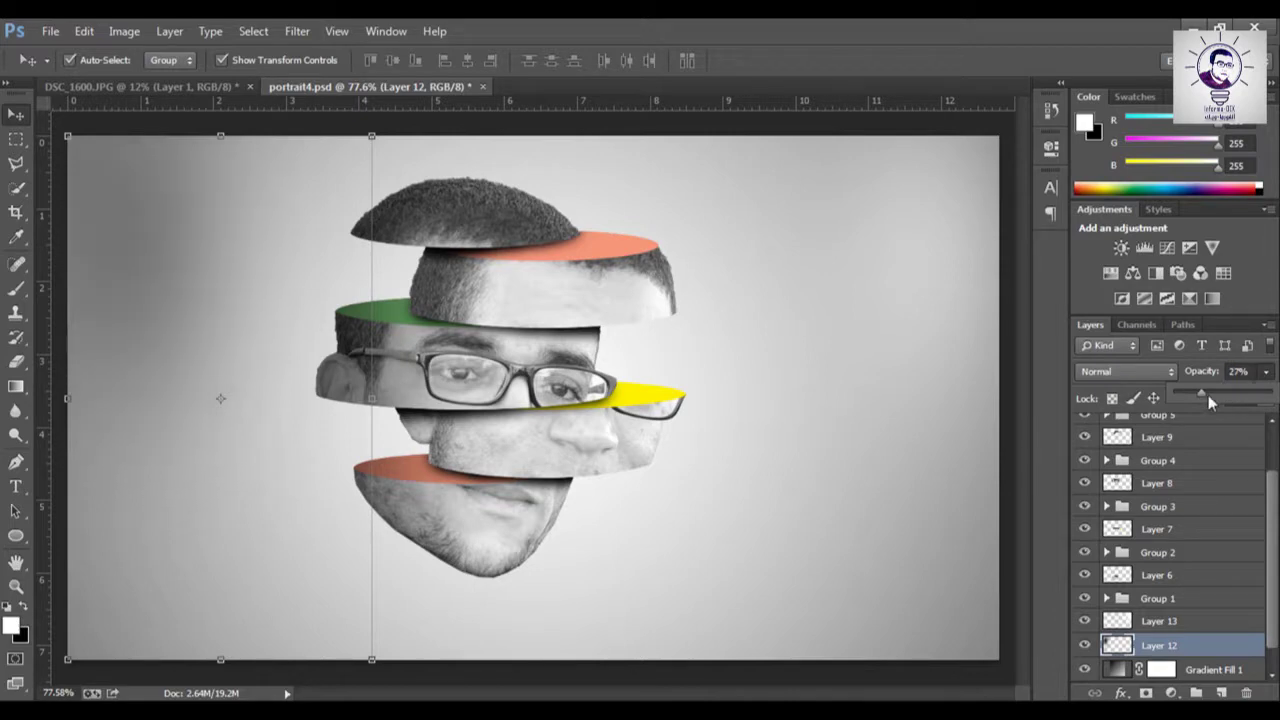
pyautogui.click(1200, 669)
pyautogui.scroll(-1, 1180, 600)
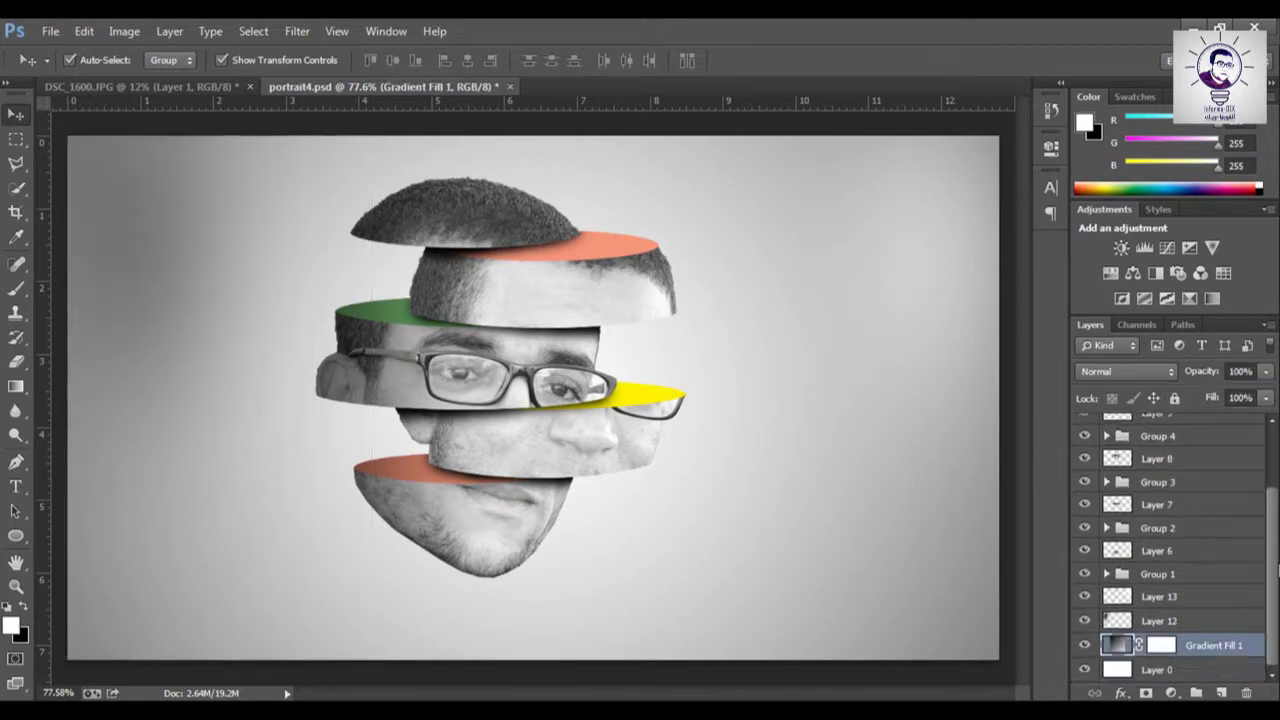
# On a new layer, paint a soft black 125 px shadow below the chin.
pyautogui.click(1188, 598)
pyautogui.click(1222, 692)
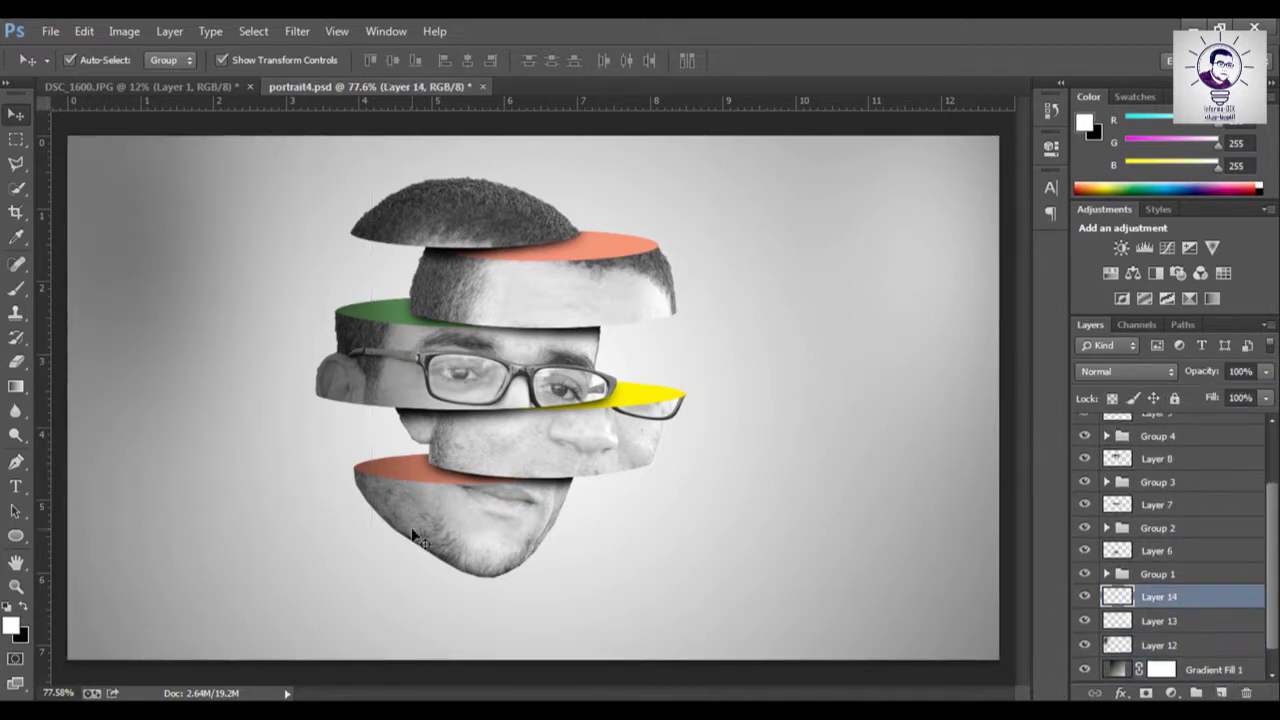
pyautogui.click(17, 292)
pyautogui.press('[')
pyautogui.click(24, 606)
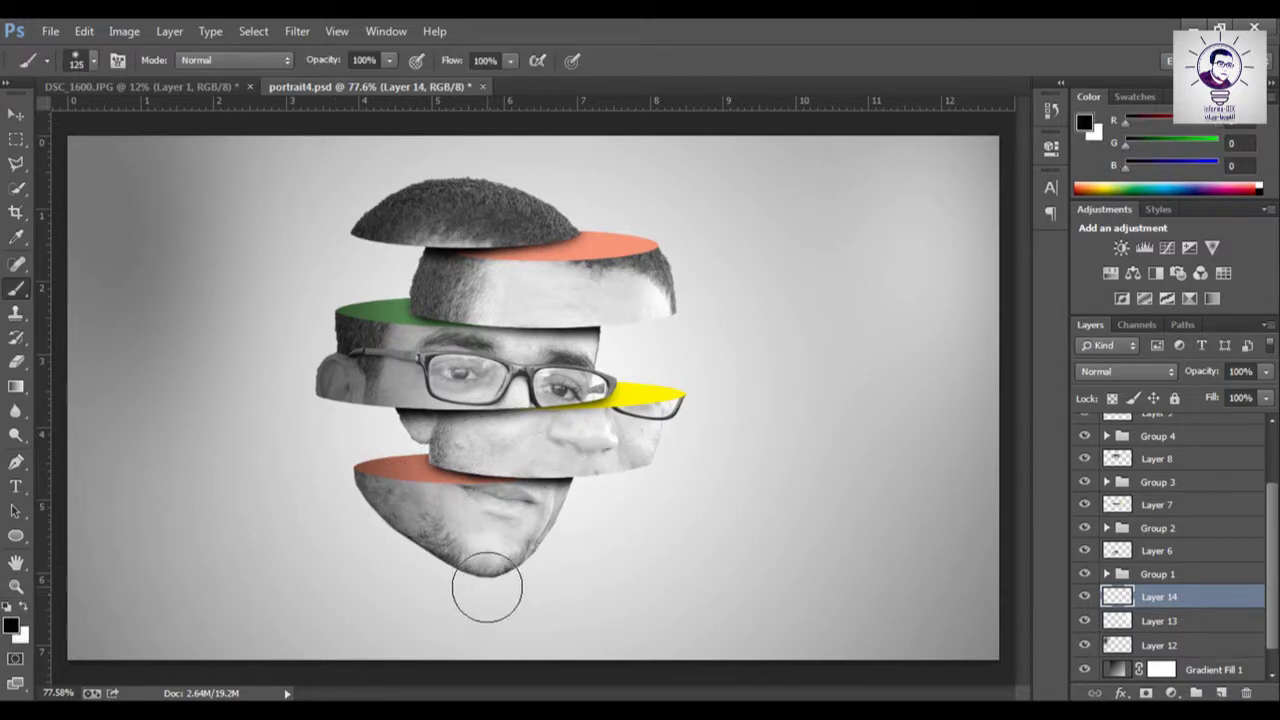
pyautogui.moveTo(487, 594); pyautogui.dragTo(507, 588)
# Squash the chin shadow flat vertically and set its opacity to about 75%.
pyautogui.click(18, 119)
pyautogui.moveTo(484, 515)
pyautogui.mouseDown()
pyautogui.moveTo(493, 640)
pyautogui.moveTo(510, 591)
pyautogui.moveTo(489, 596)
pyautogui.mouseUp()
pyautogui.press('Return')
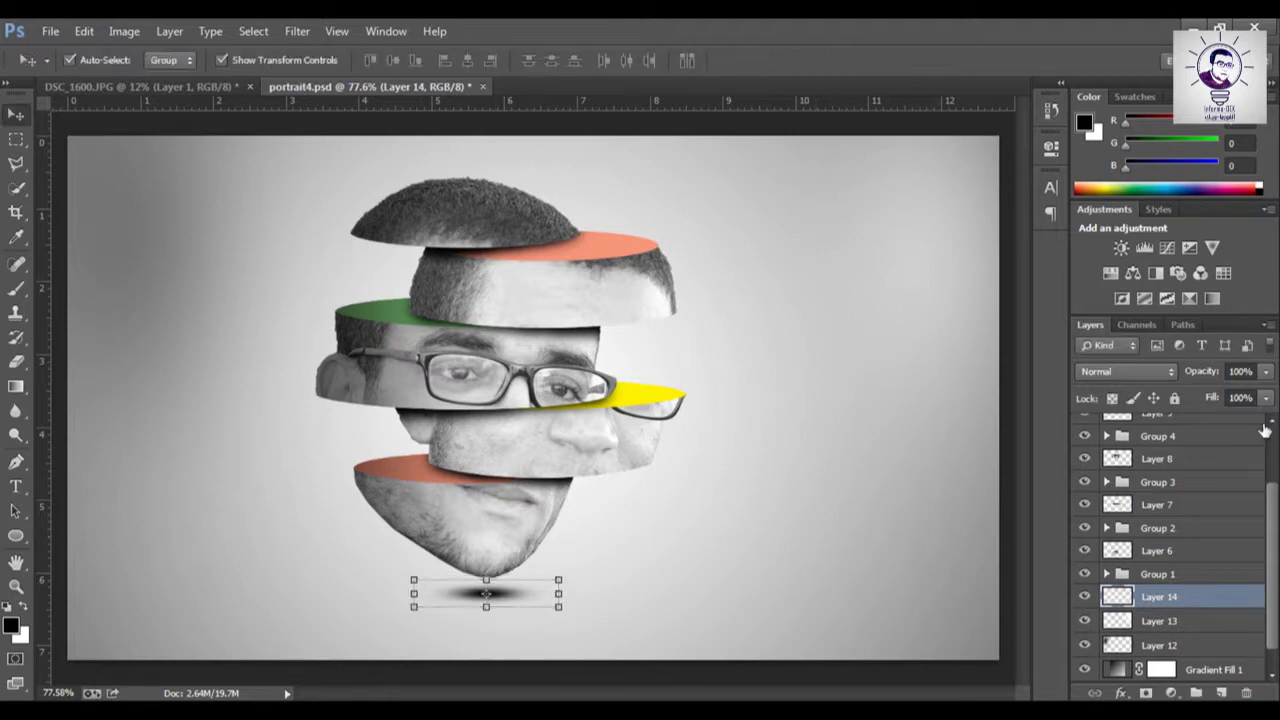
pyautogui.moveTo(1266, 371); pyautogui.dragTo(1265, 397)
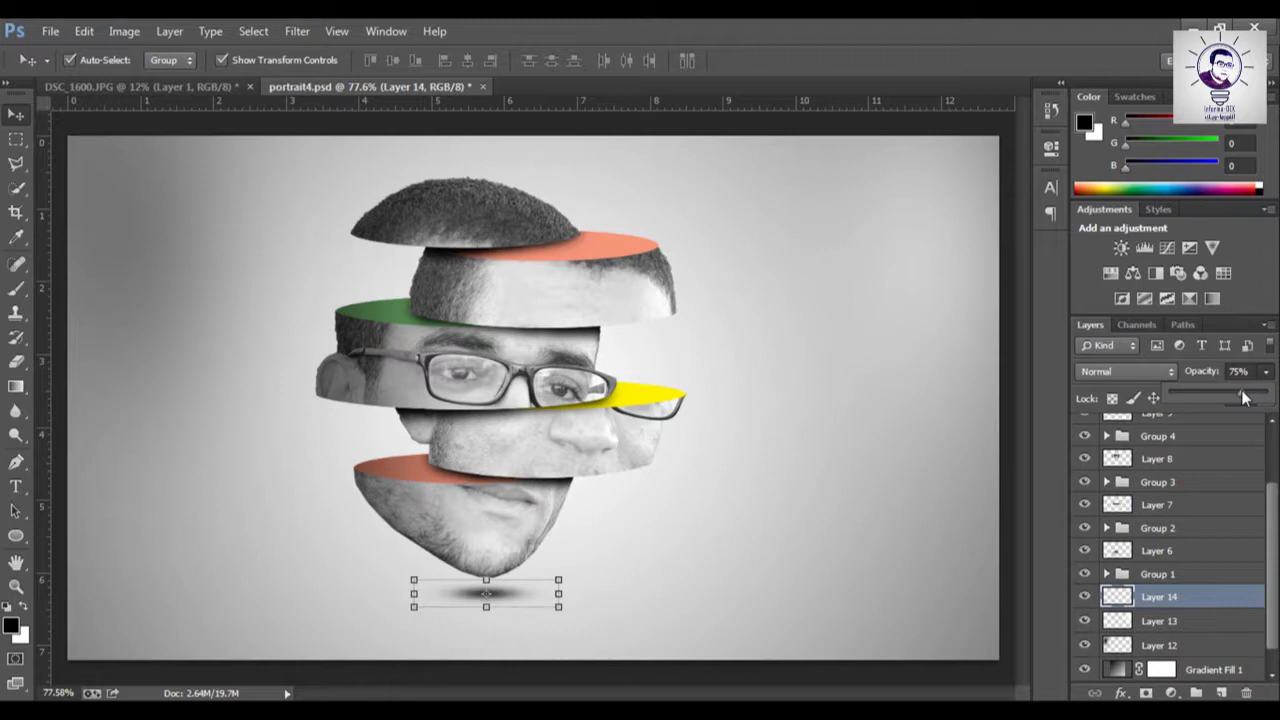
pyautogui.click(1012, 538)
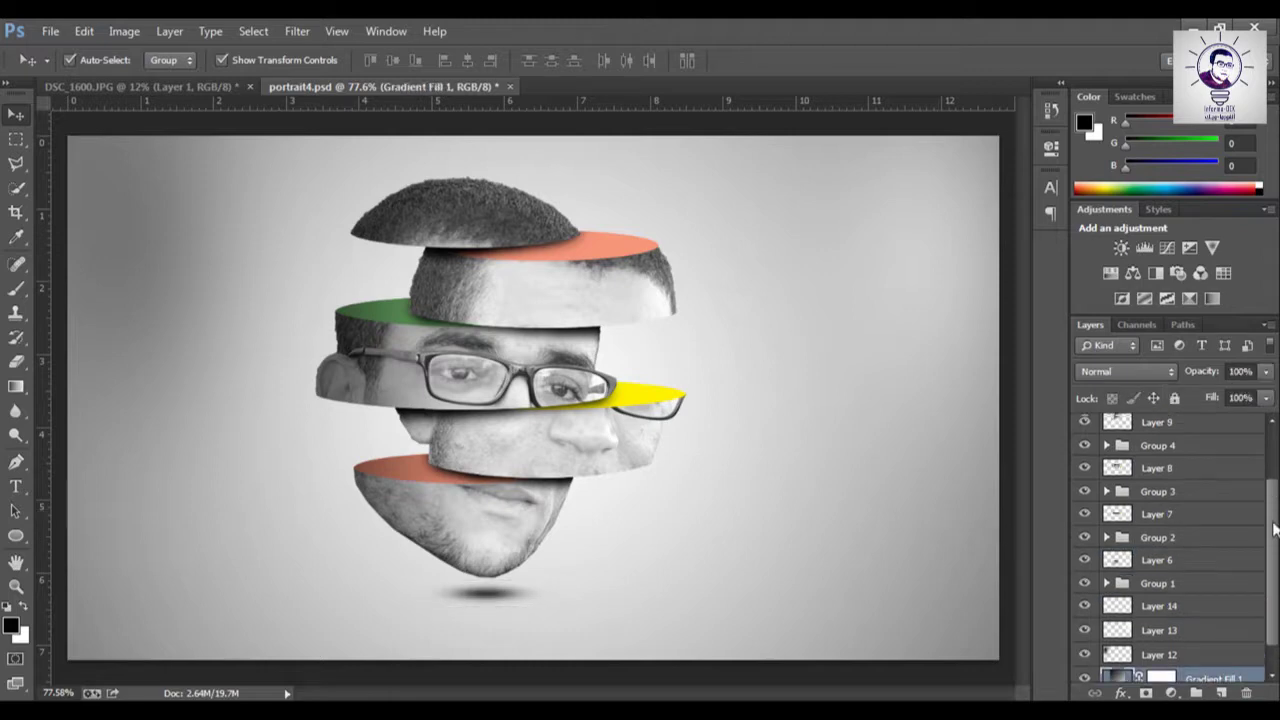
pyautogui.scroll(3, 1170, 500)
pyautogui.click(1170, 452)
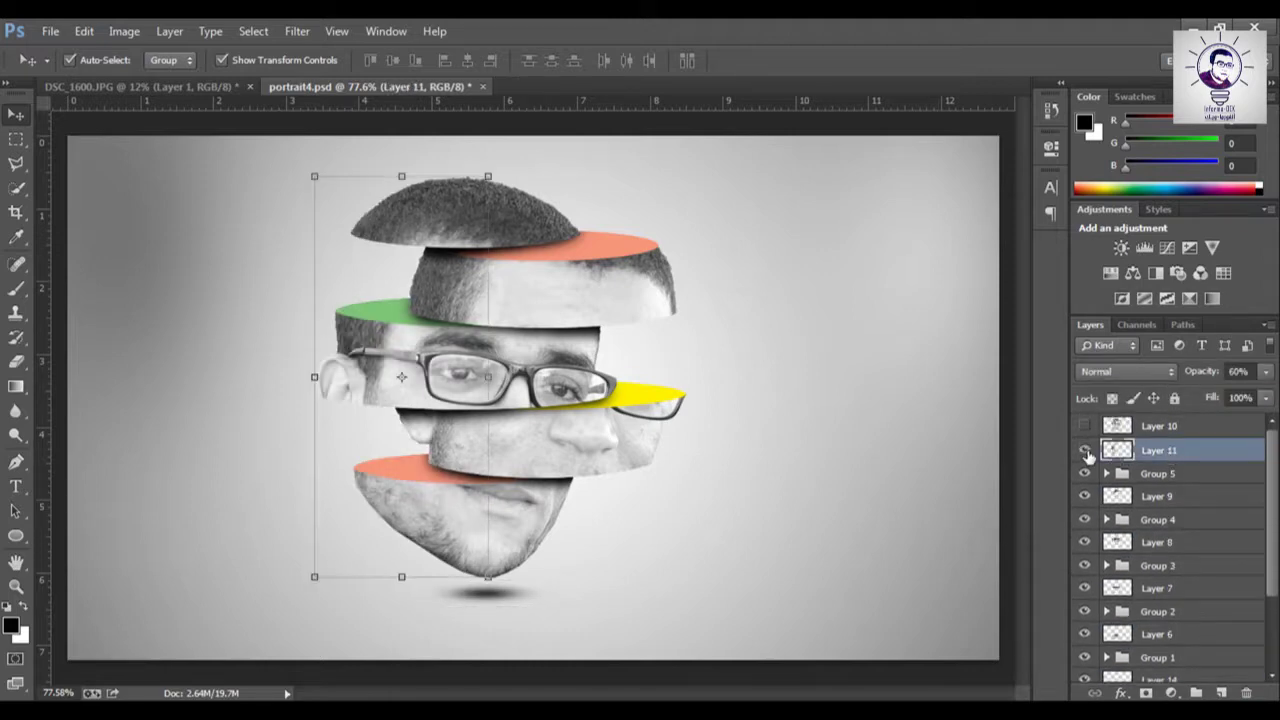
# Add a Gradient Map adjustment layer using the Violet-Orange preset.
pyautogui.click(1172, 693)
pyautogui.click(1140, 658)
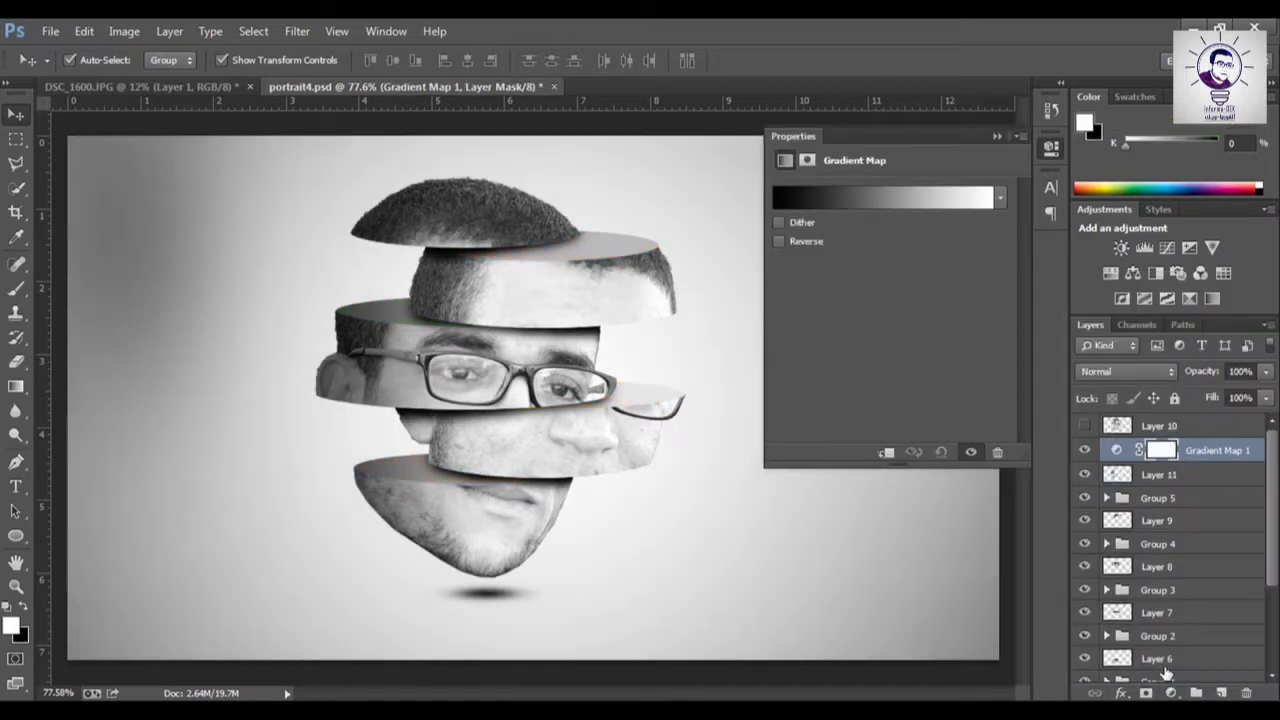
pyautogui.click(999, 199)
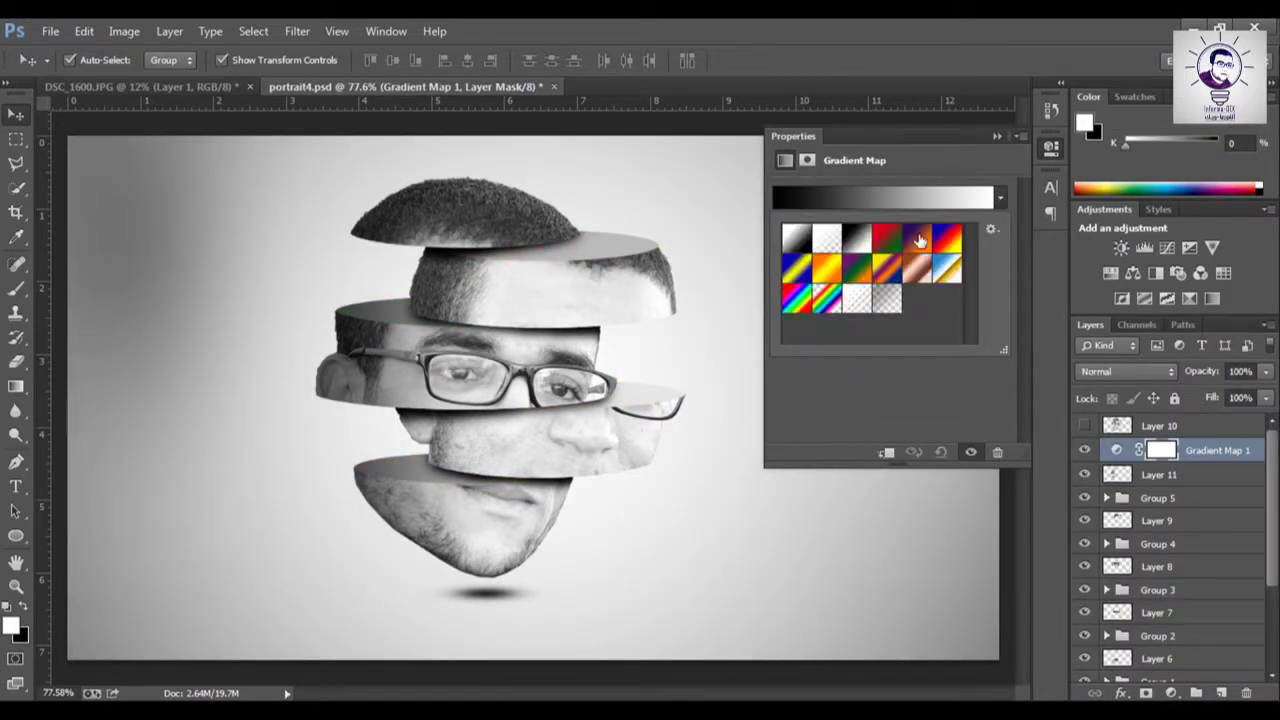
pyautogui.click(919, 240)
pyautogui.click(999, 136)
# Blend the gradient map in Screen at 20% opacity and add an empty layer for grain.
pyautogui.click(1266, 372)
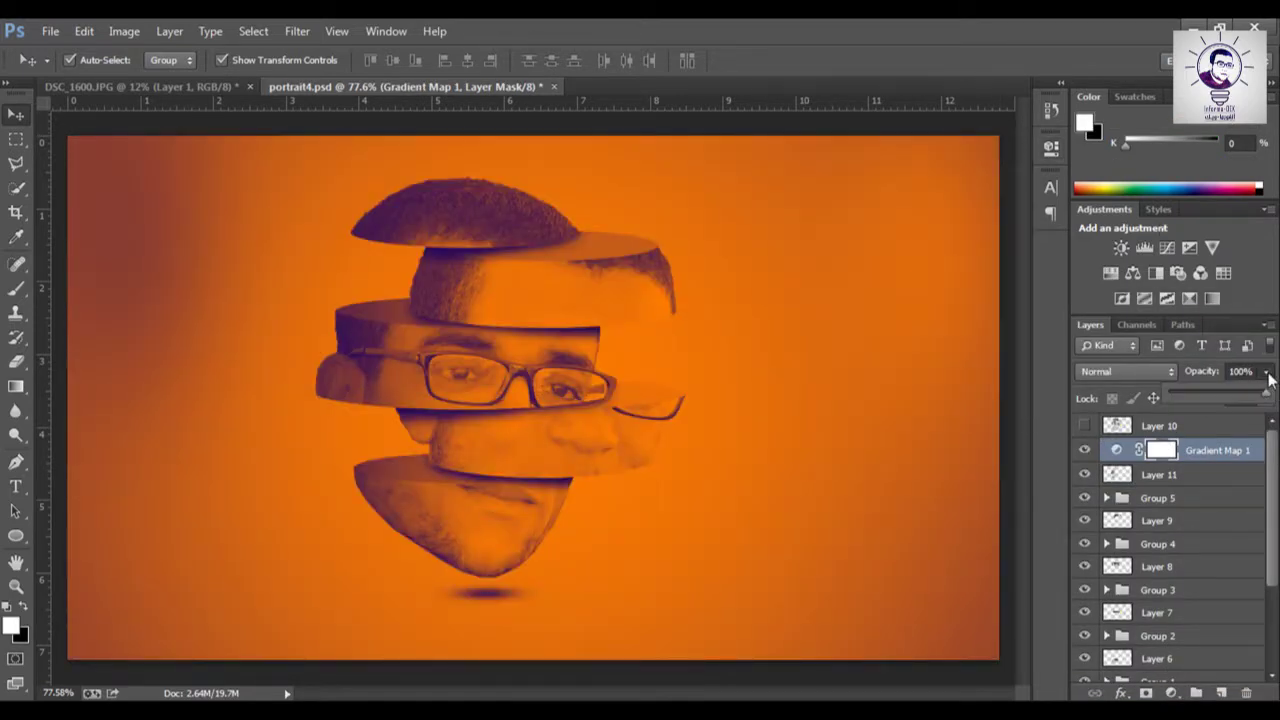
pyautogui.click(1132, 371)
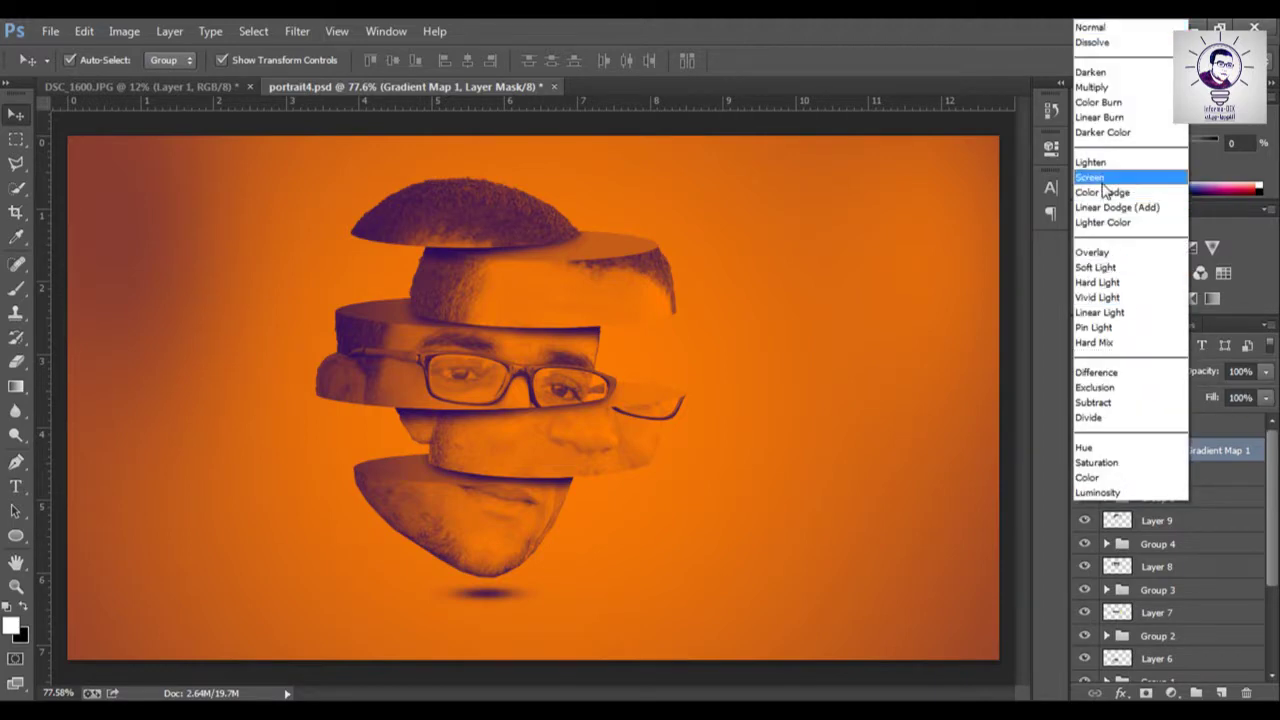
pyautogui.click(1110, 178)
pyautogui.moveTo(1266, 377)
pyautogui.mouseDown()
pyautogui.moveTo(1264, 393)
pyautogui.moveTo(1188, 392)
pyautogui.mouseUp()
pyautogui.press('m')
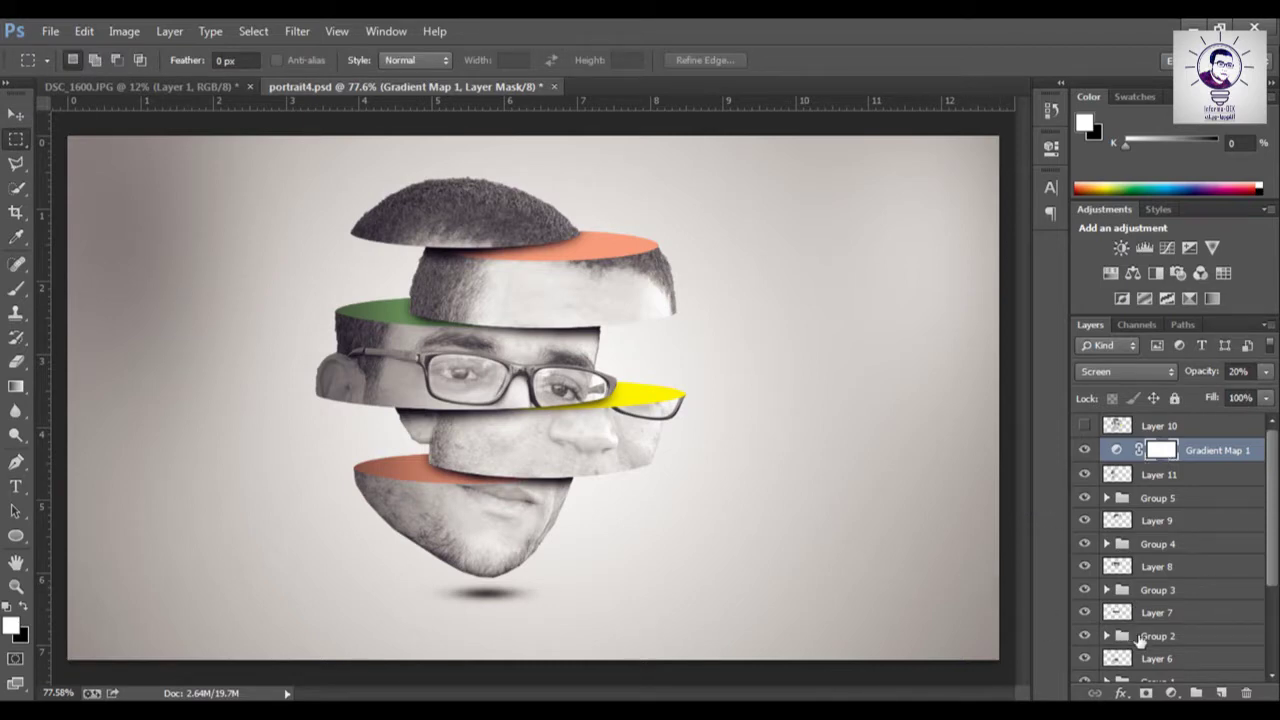
pyautogui.click(1226, 693)
# Move the new layer below the gradient map and fill it with 50% Gray.
pyautogui.hotkey('ctrl', '[')
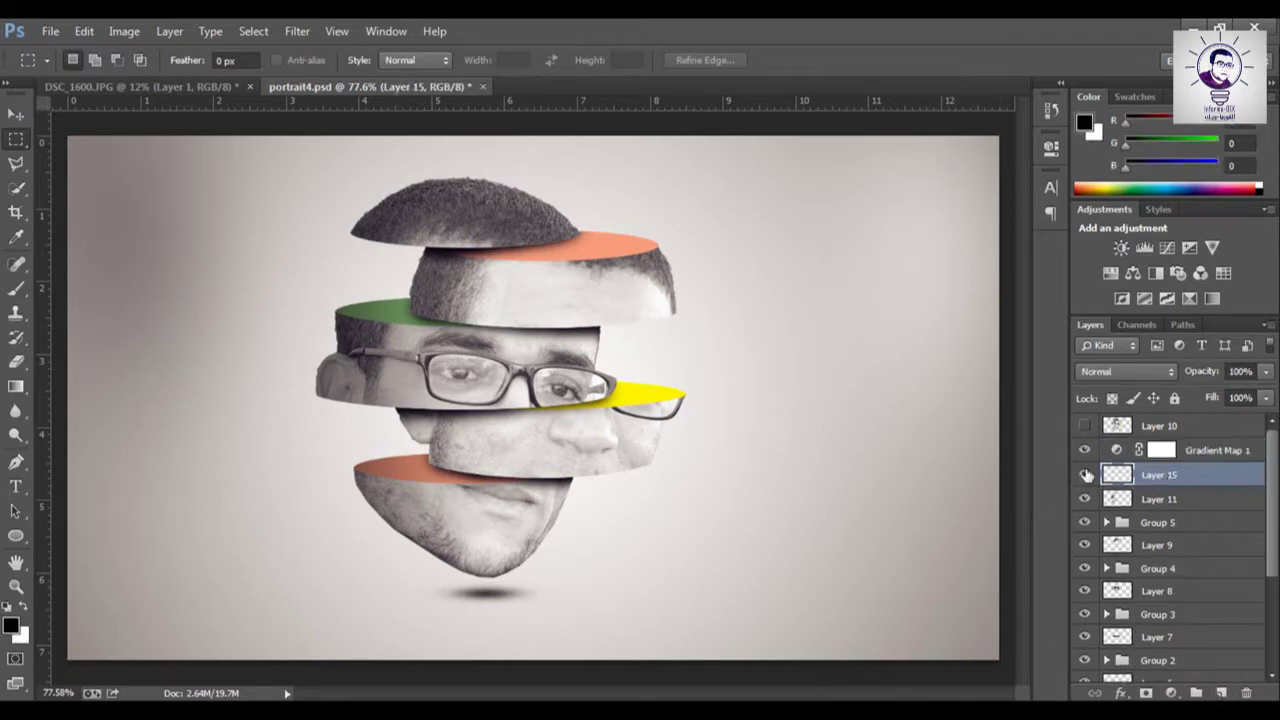
pyautogui.hotkey('ctrl', 'a')
pyautogui.rightClick(930, 452)
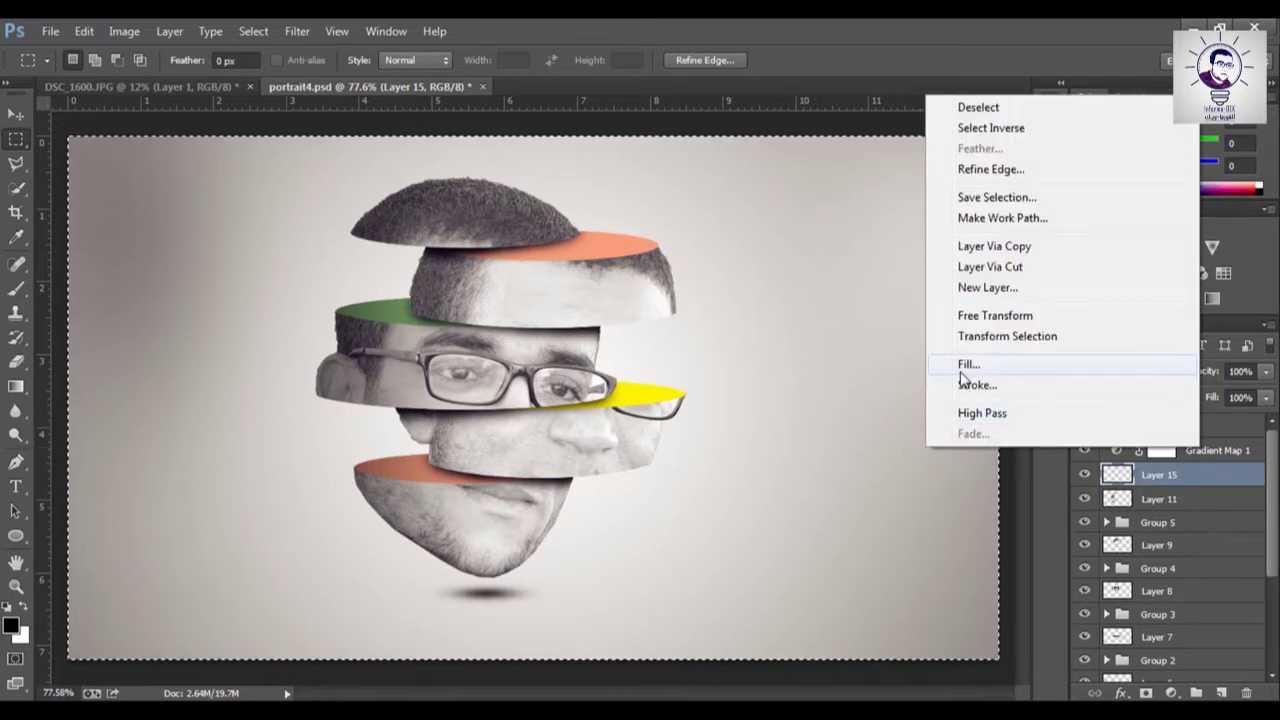
pyautogui.click(1000, 366)
pyautogui.click(620, 227)
pyautogui.click(590, 380)
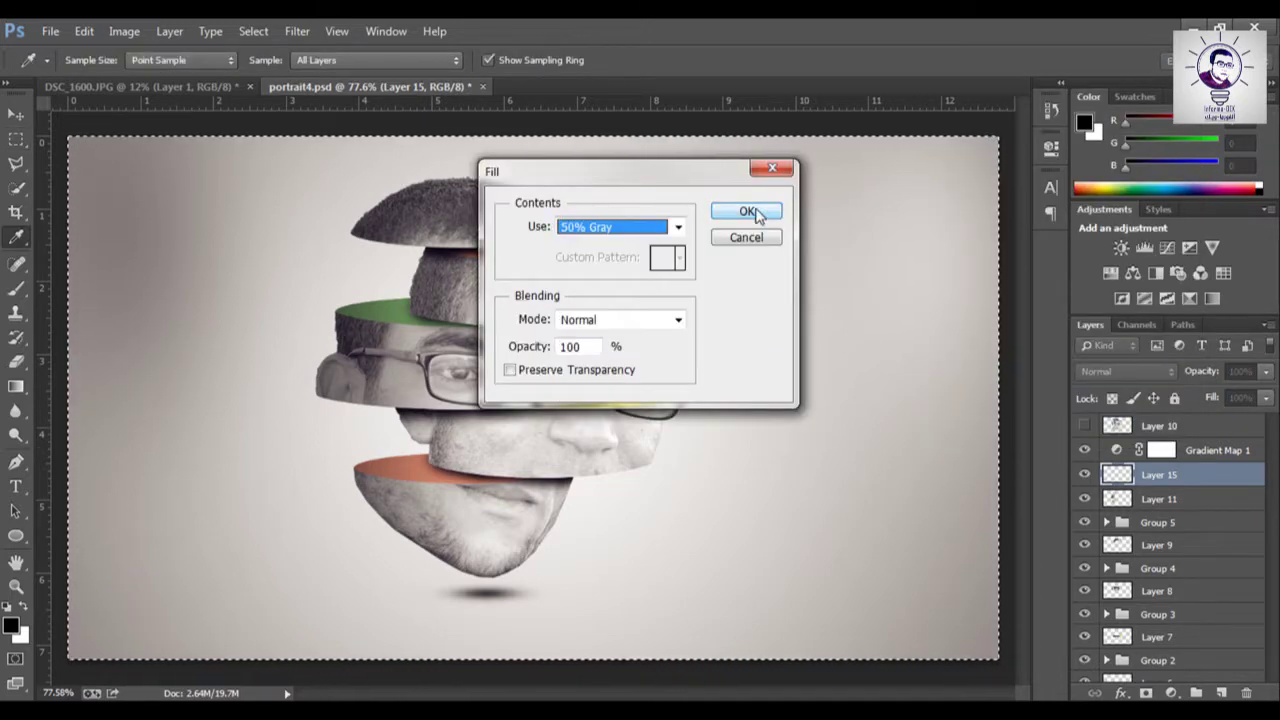
pyautogui.click(747, 210)
pyautogui.hotkey('ctrl', 'd')
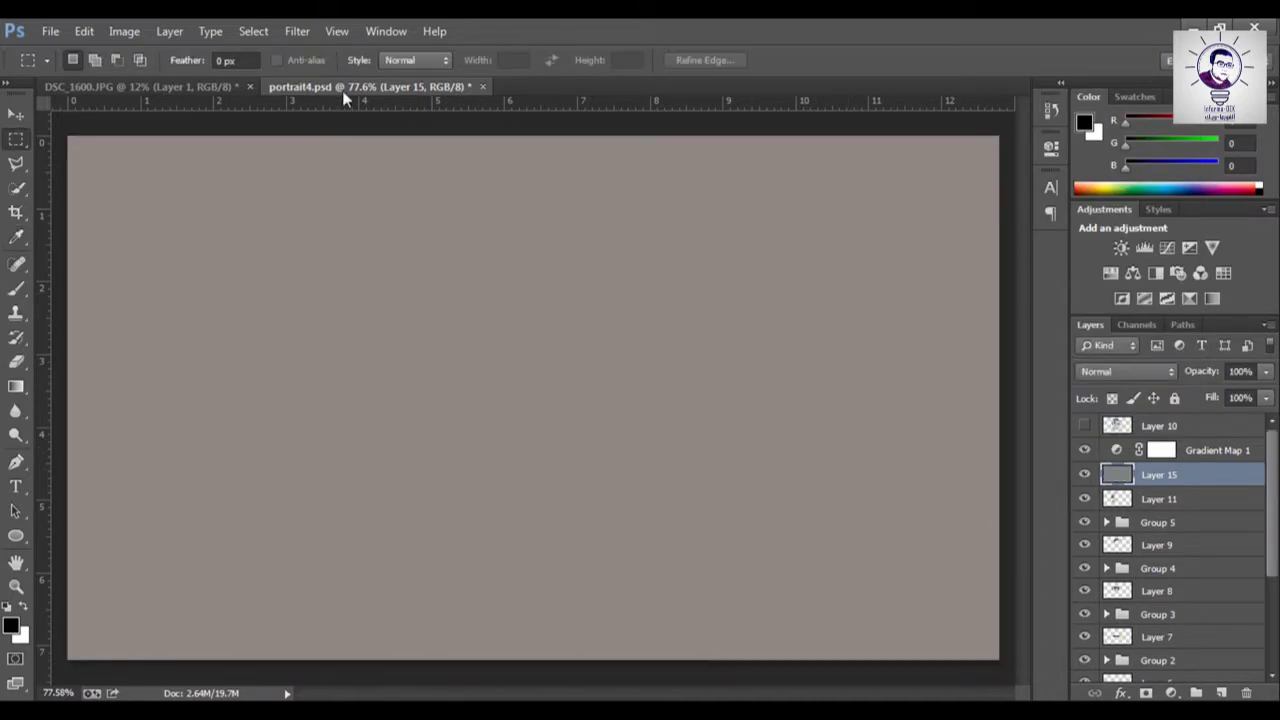
# Add Noise to the gray layer and blend it in Overlay at 20% opacity.
pyautogui.click(297, 31)
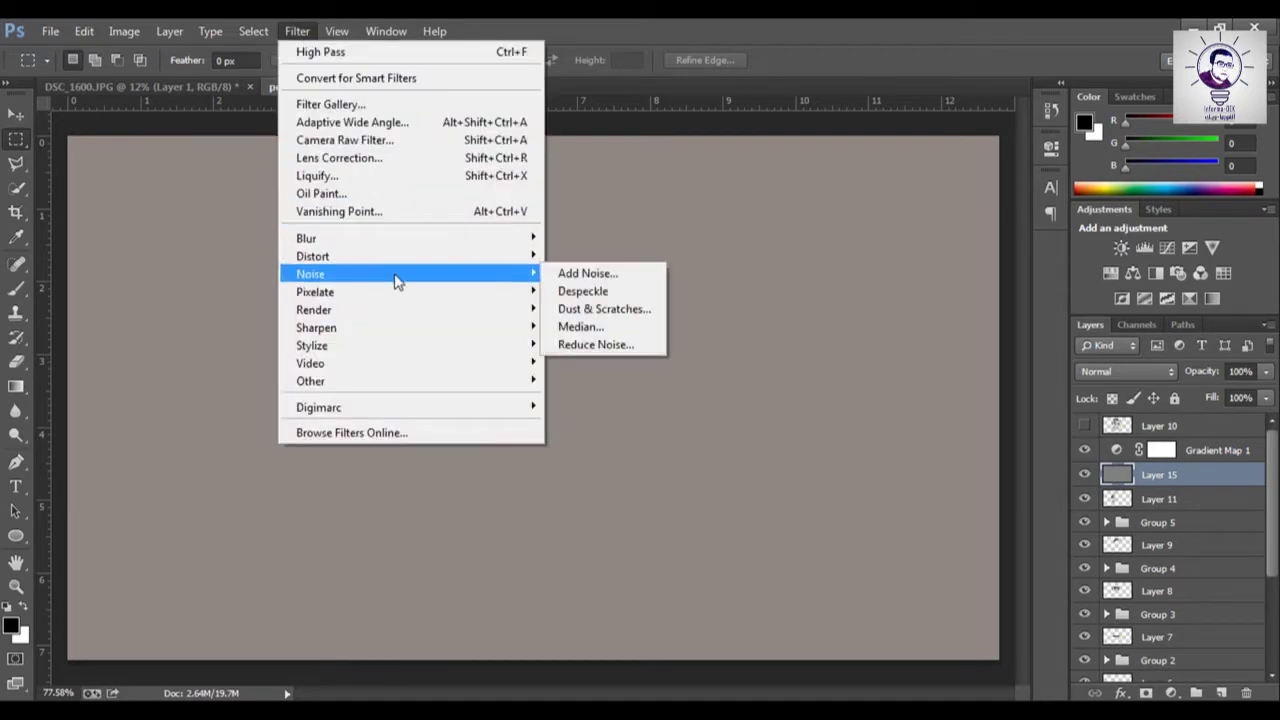
pyautogui.click(582, 272)
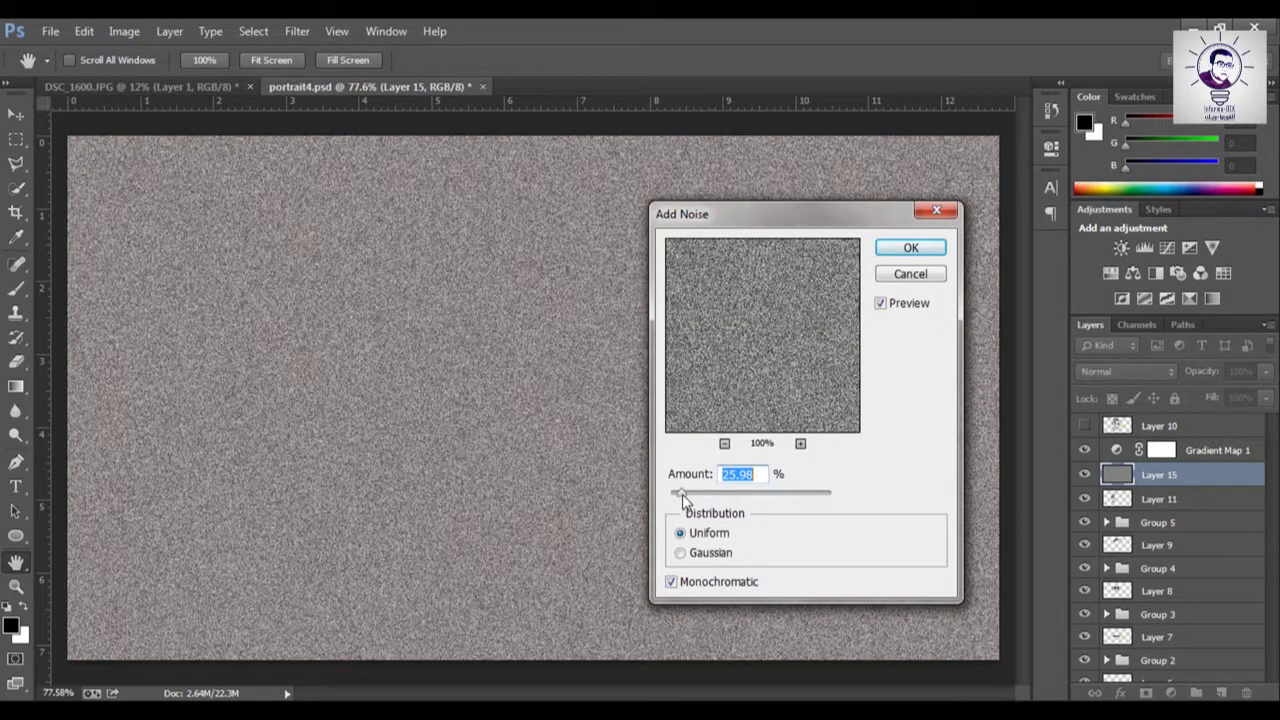
pyautogui.click(929, 253)
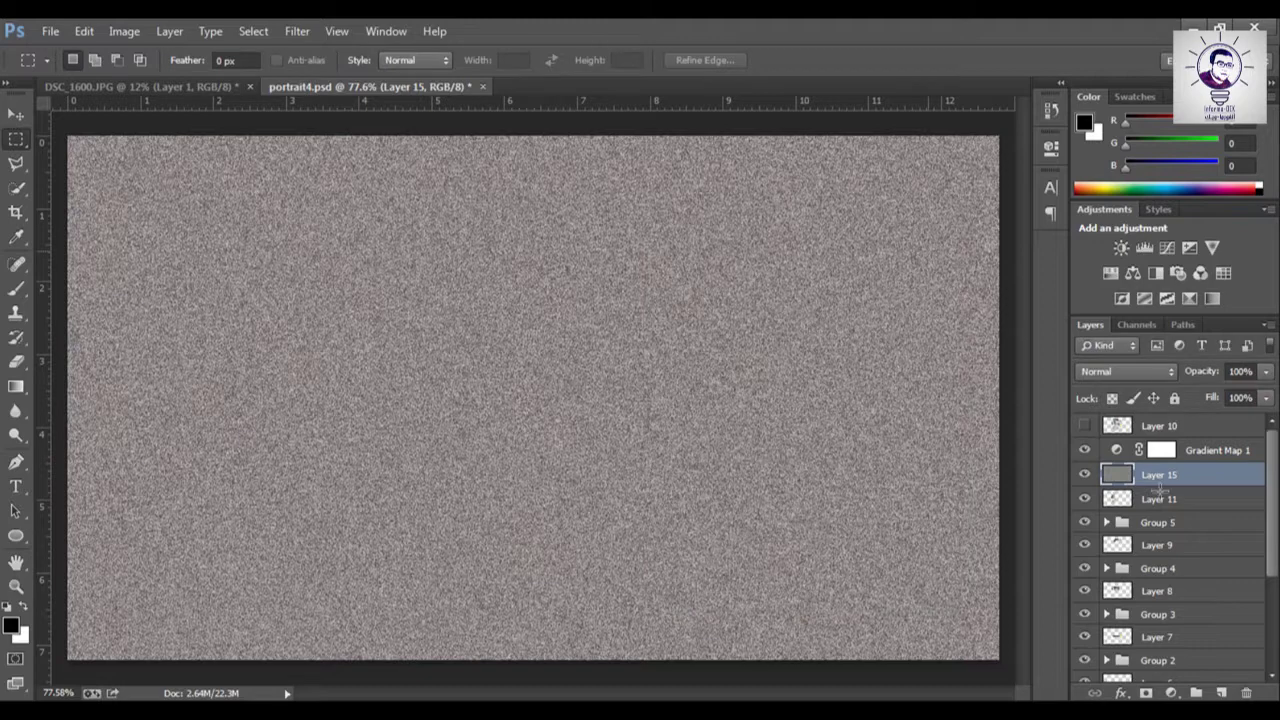
pyautogui.click(1126, 371)
pyautogui.click(1100, 258)
pyautogui.click(1265, 372)
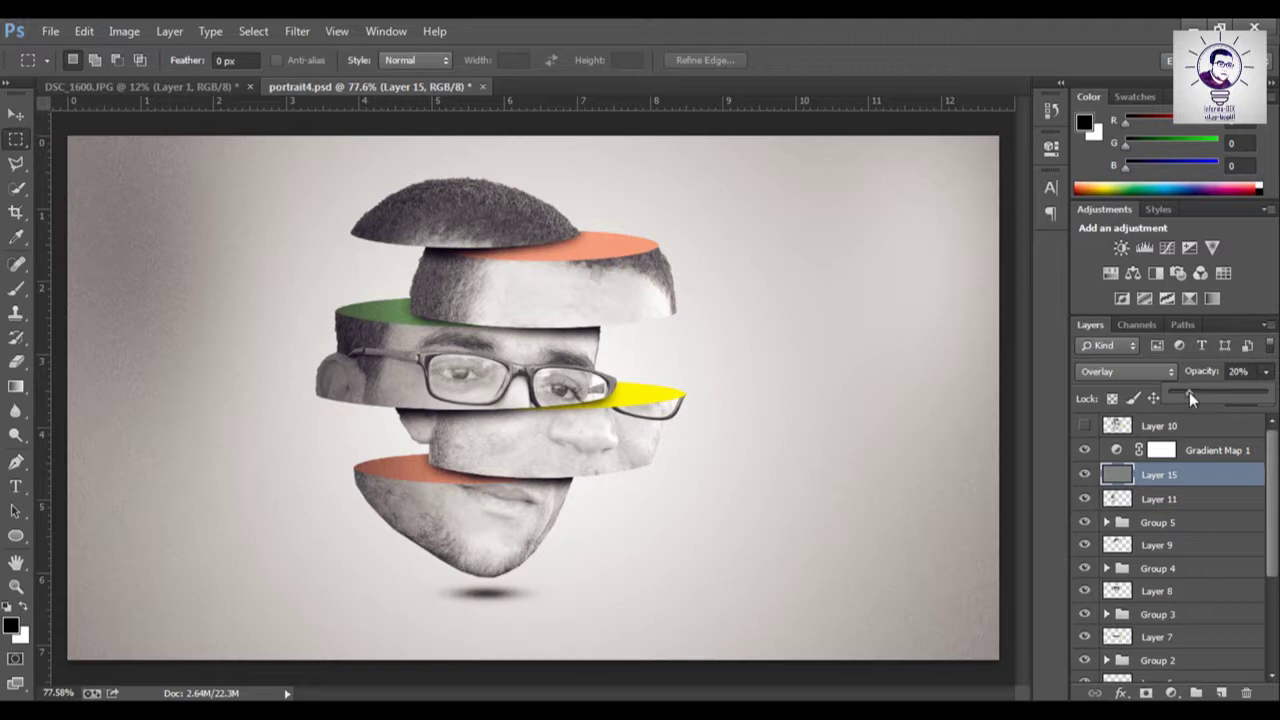
pyautogui.click(925, 374)
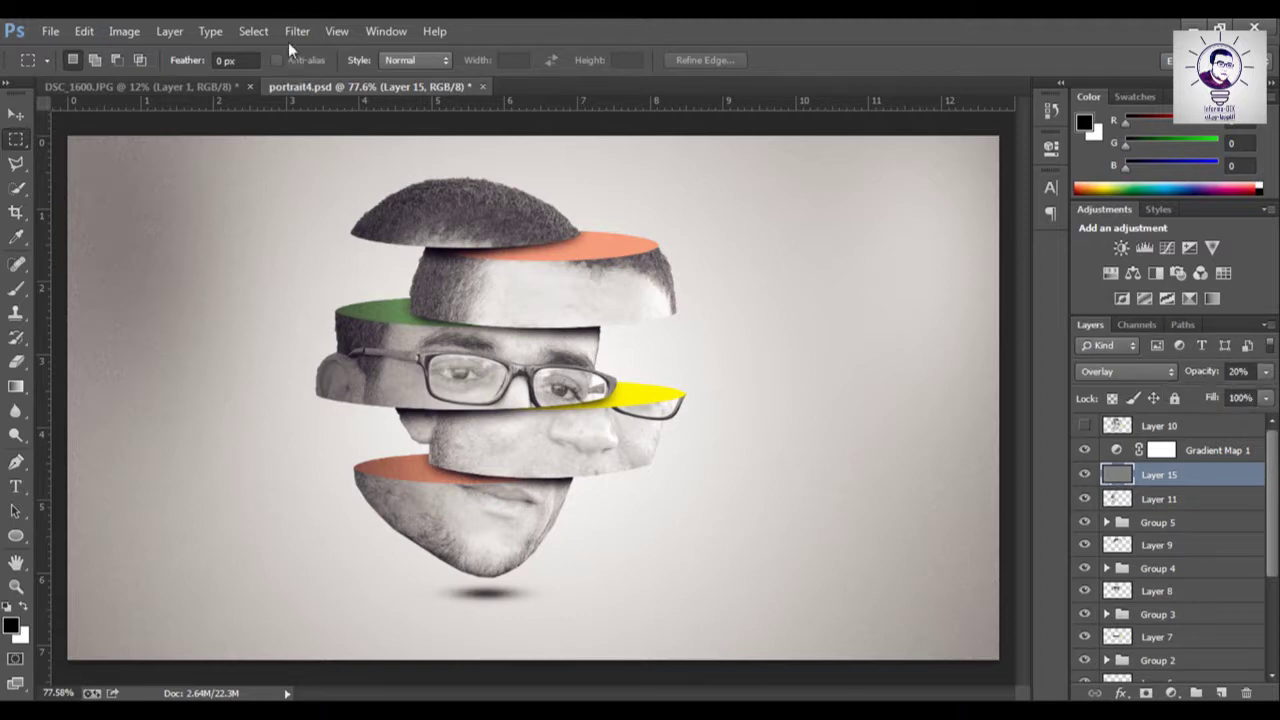
# Soften the grain with Gaussian Blur and lower its opacity to 16%.
pyautogui.click(297, 31)
pyautogui.click(583, 369)
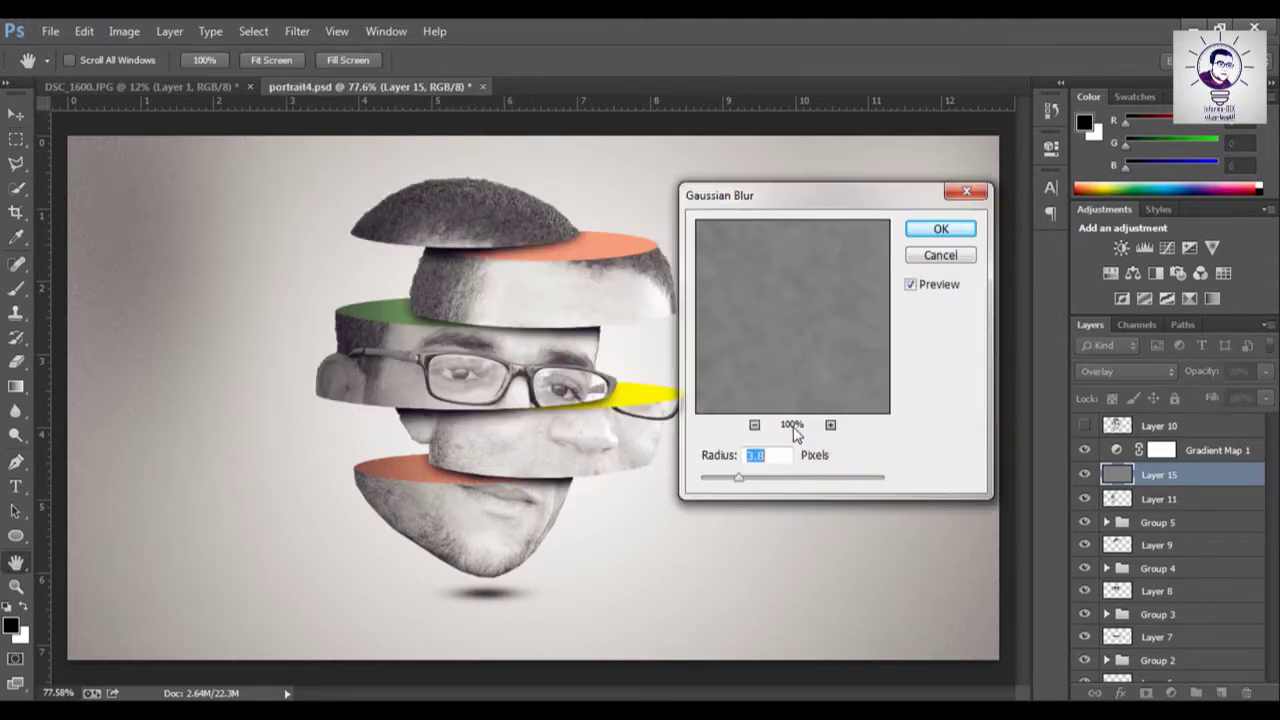
pyautogui.click(940, 232)
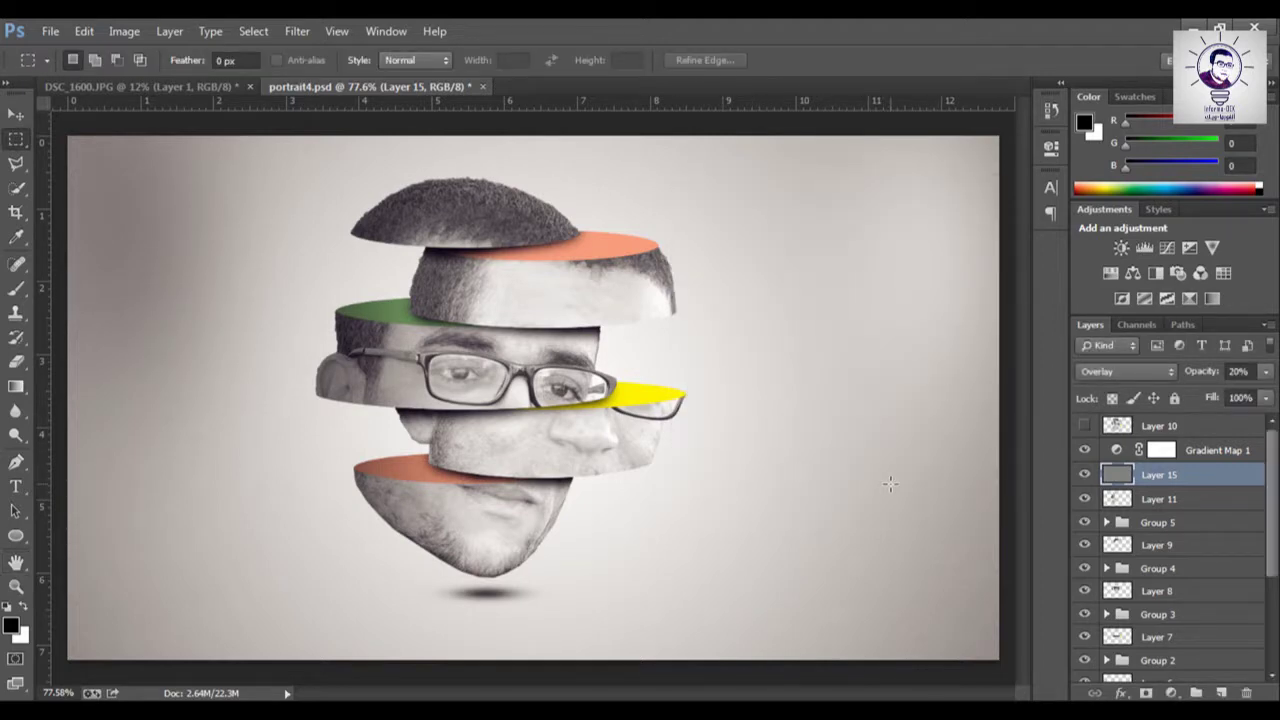
pyautogui.click(1265, 371)
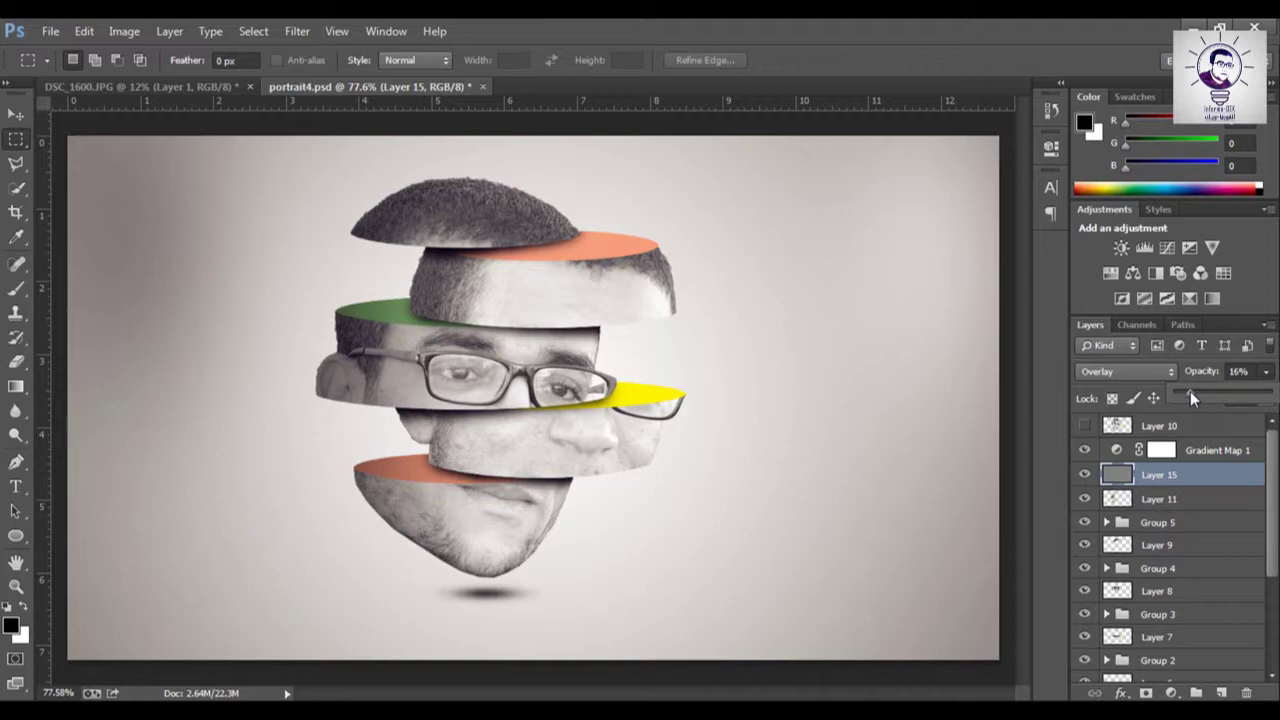
pyautogui.click(991, 511)
pyautogui.click(1161, 452)
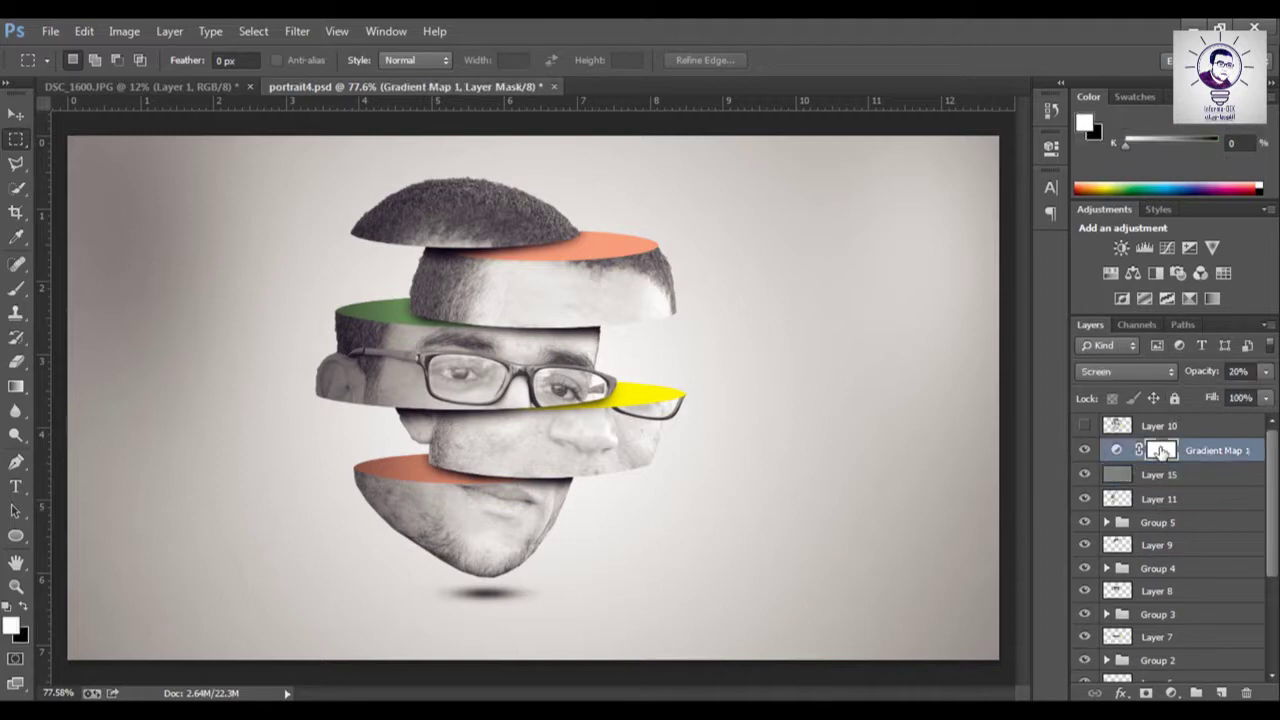
# Stamp all visible layers into Layer 16, set Linear Light, and apply a 0.8 px High Pass.
pyautogui.hotkey('ctrl', 'alt', 'shift', 'e')
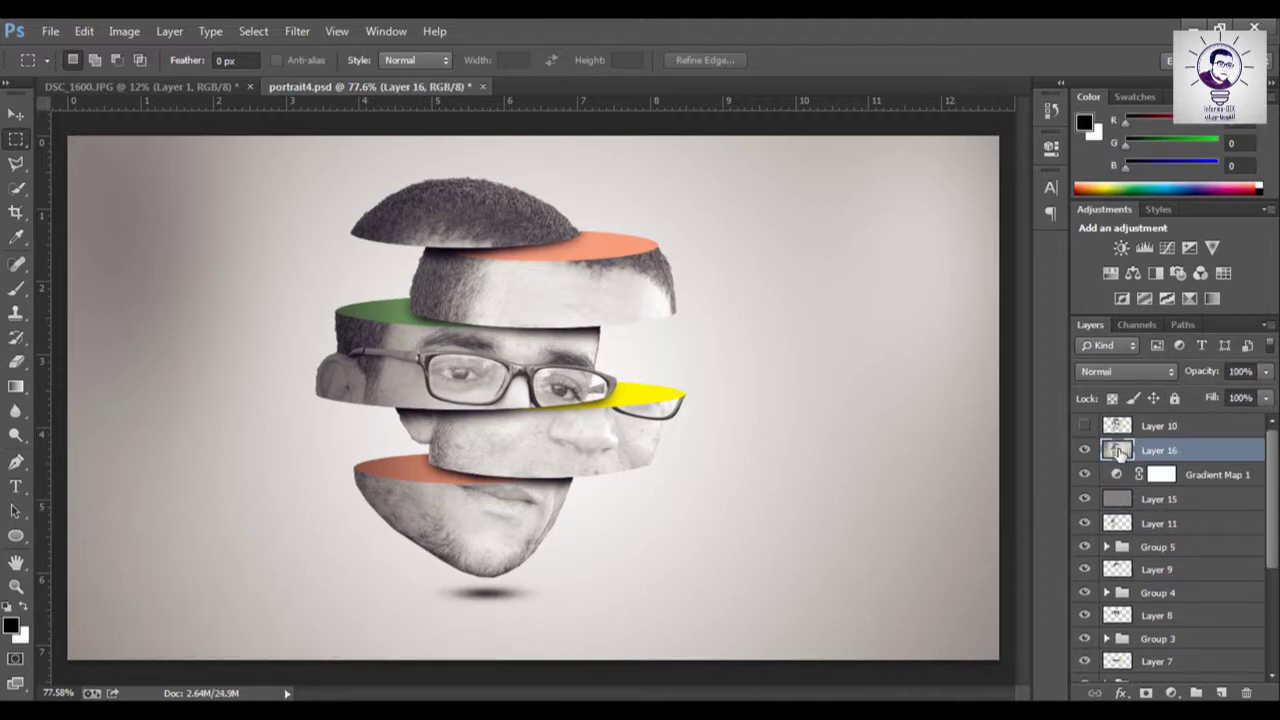
pyautogui.click(1113, 370)
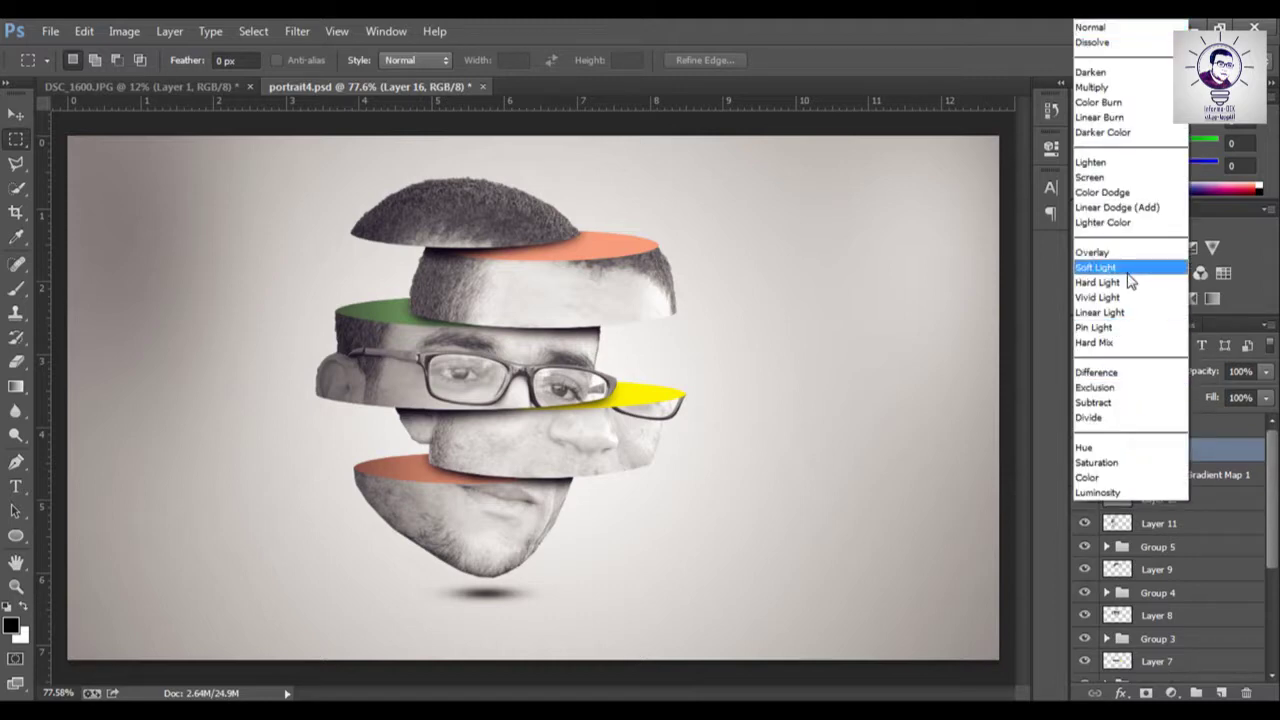
pyautogui.click(1117, 314)
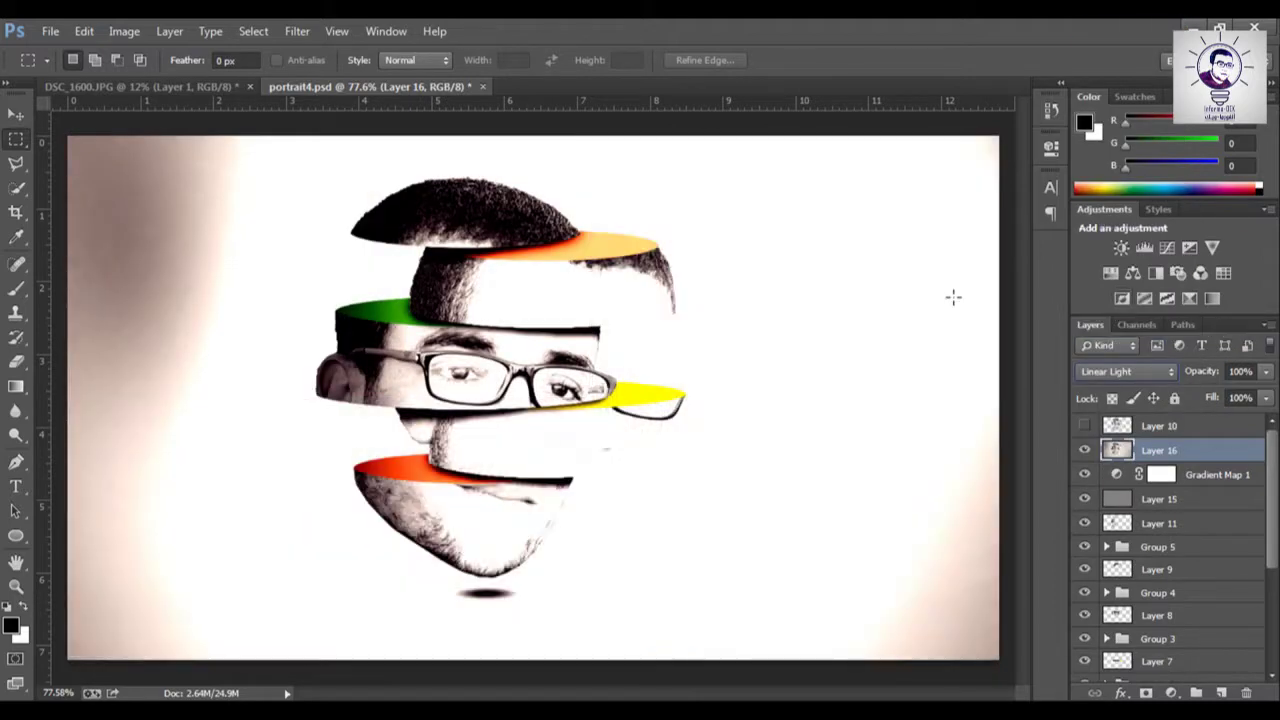
pyautogui.click(297, 31)
pyautogui.moveTo(310, 381)
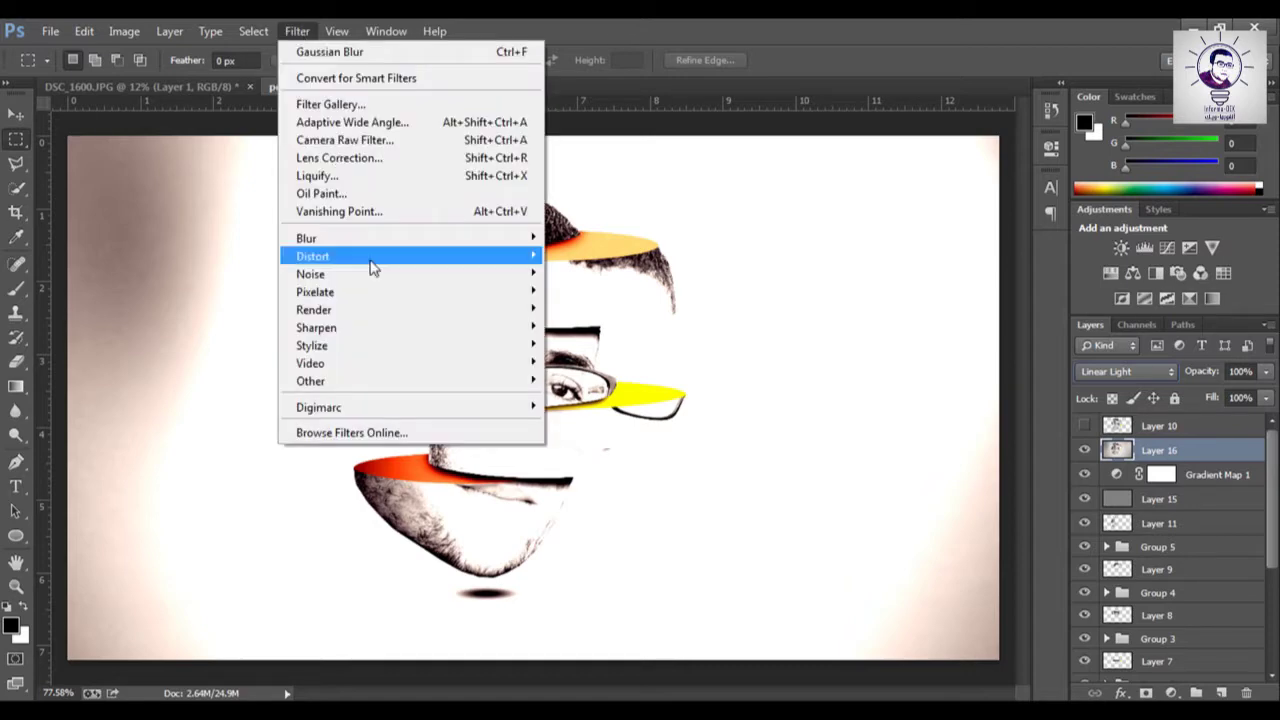
pyautogui.click(570, 397)
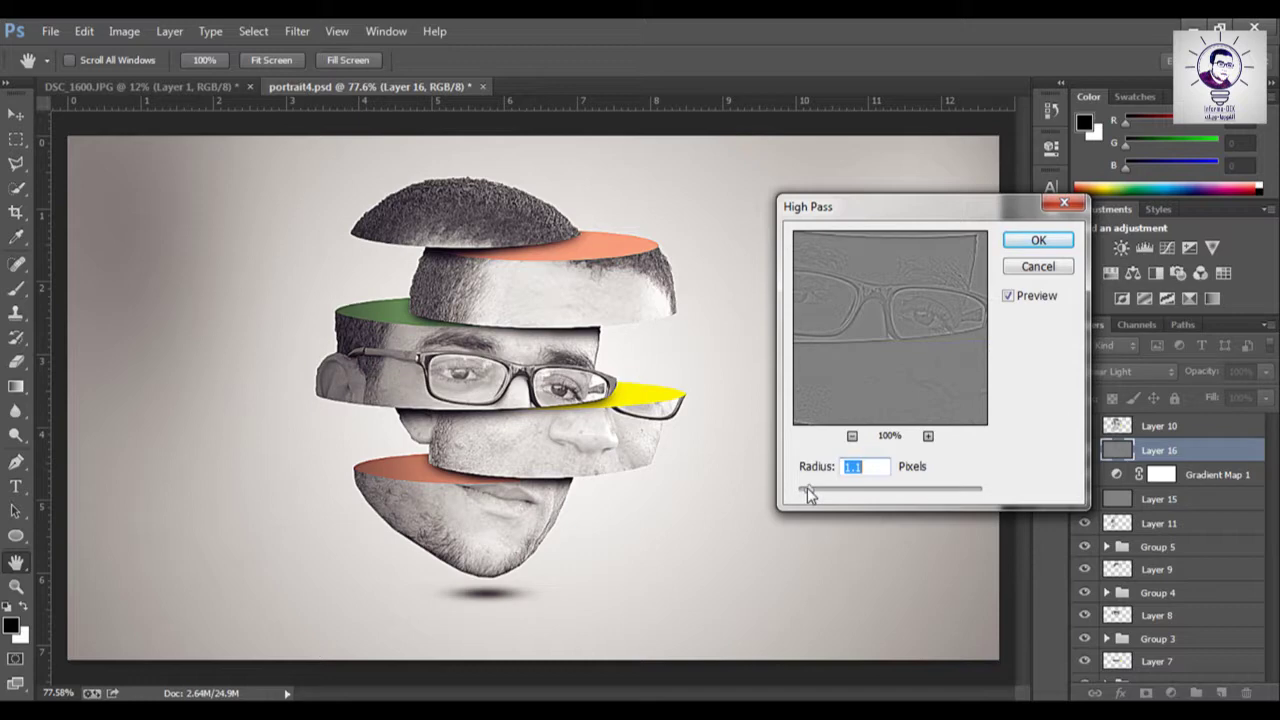
pyautogui.moveTo(807, 490); pyautogui.dragTo(806, 492)
pyautogui.click(1035, 244)
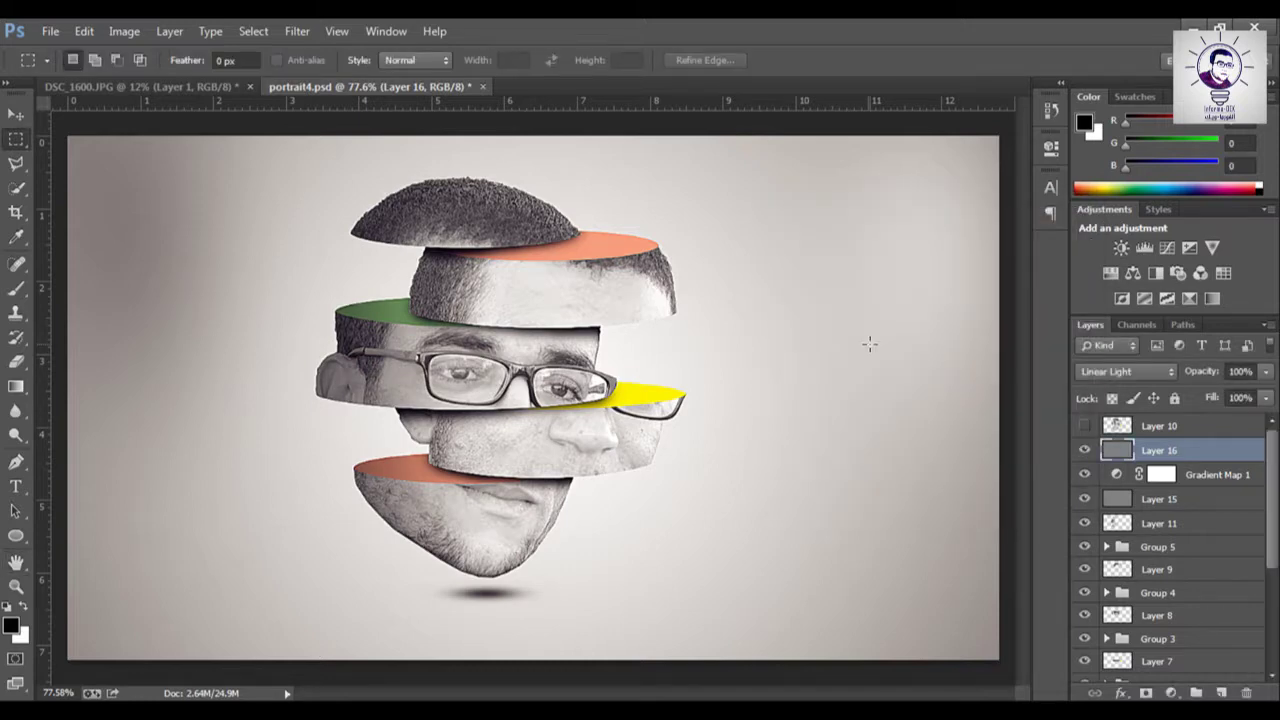